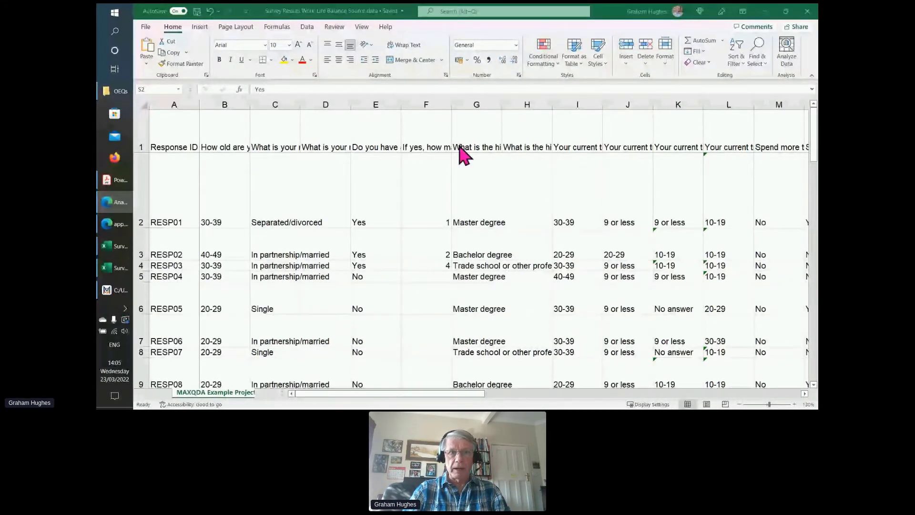
- Examine the full-question column headers and the open-ended answers on spending more time on activities in the source data worksheet
click(527, 143)
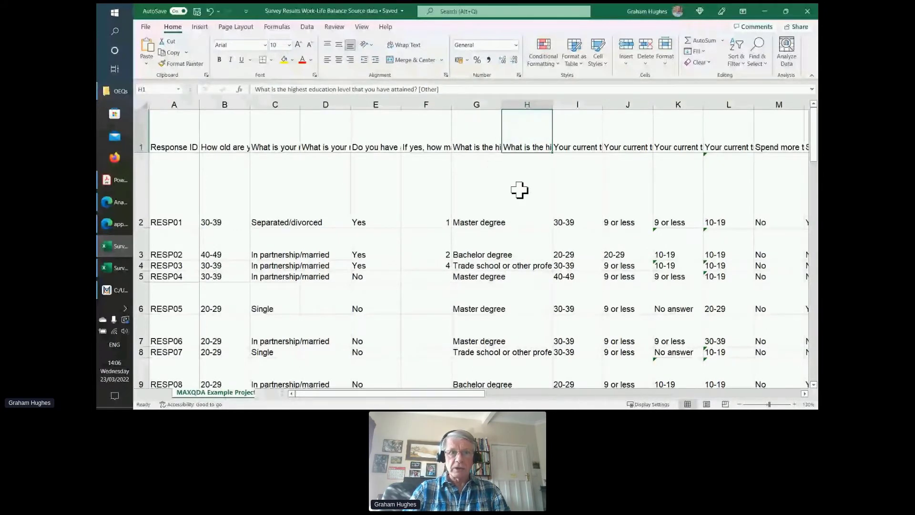
key(Left)
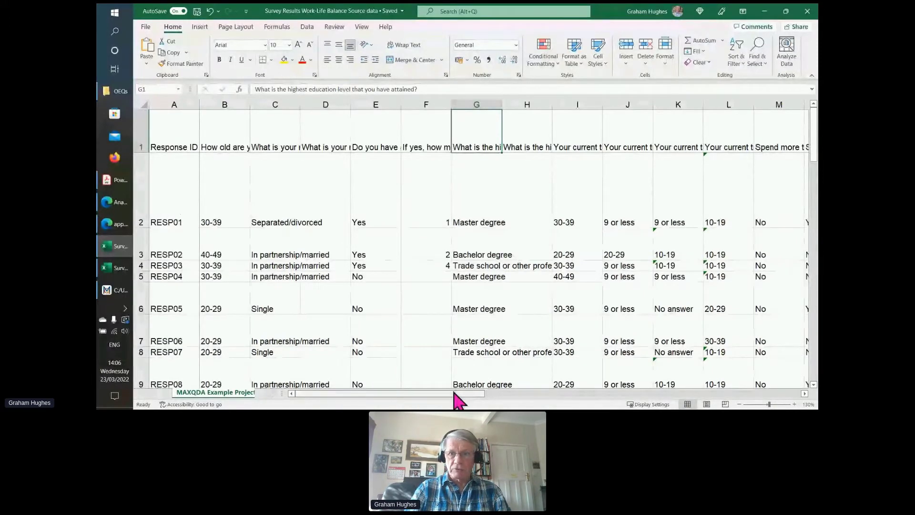
drag(453, 394, 718, 403)
click(468, 204)
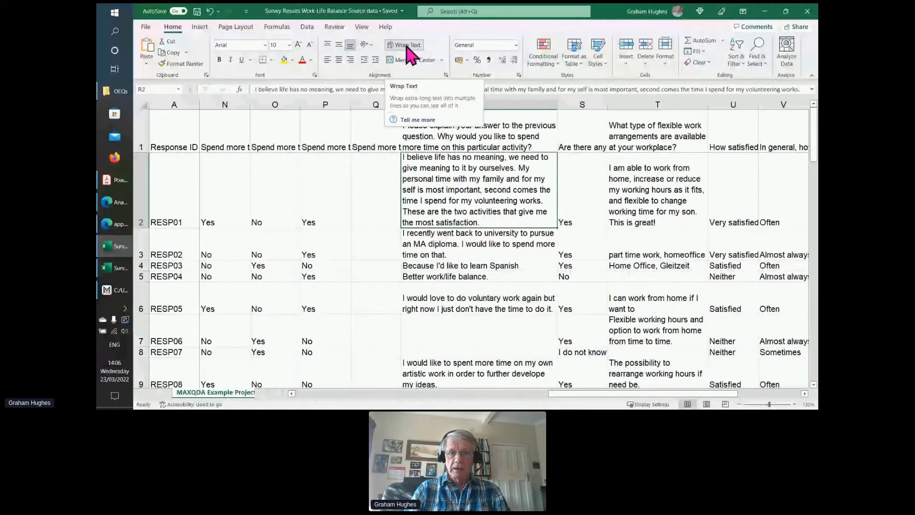
scroll(458, 183, down, 2)
scroll(459, 183, down, 5)
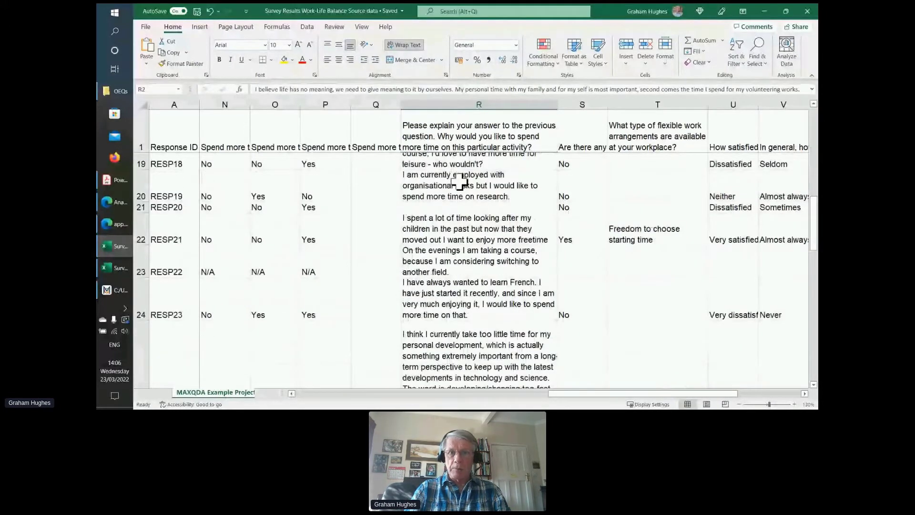
scroll(459, 181, down, 3)
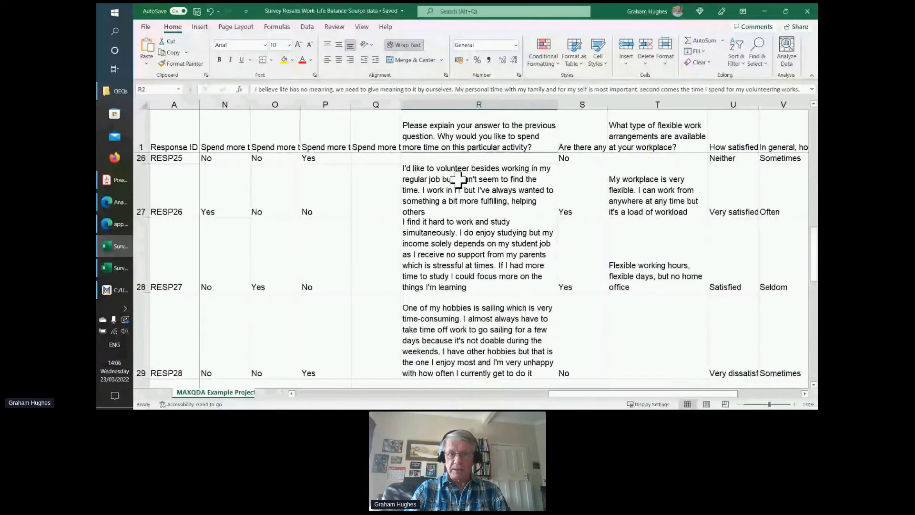
scroll(459, 179, up, 8)
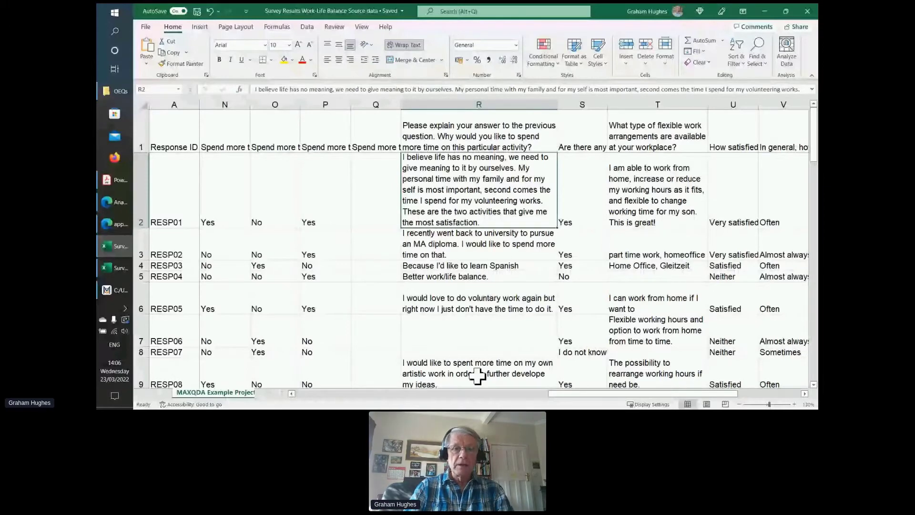
drag(565, 398, 297, 401)
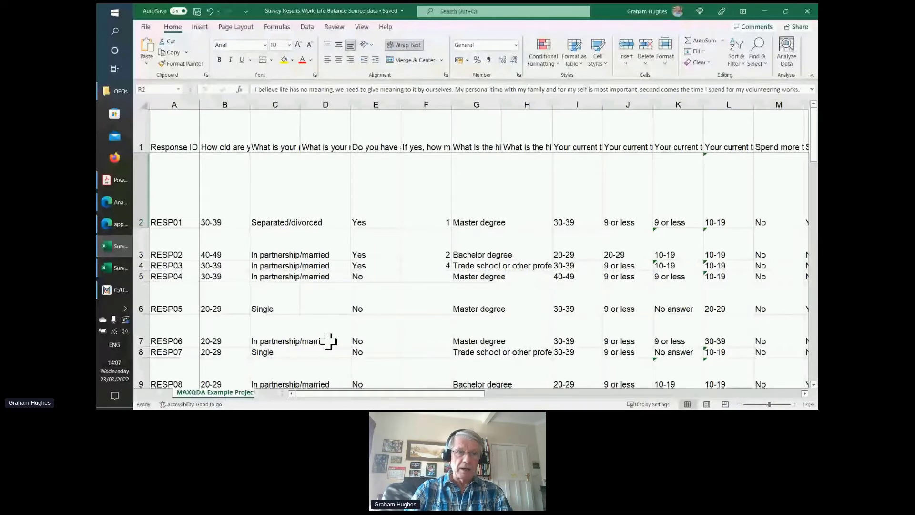
- Switch to the survey workbook edited for analysis and review its Document Group and Response ID columns down to the last respondent
click(113, 270)
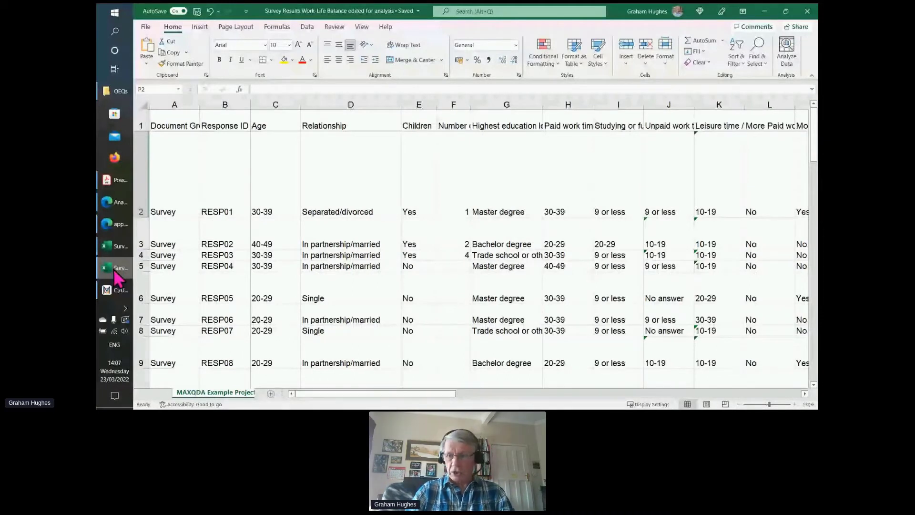
click(172, 122)
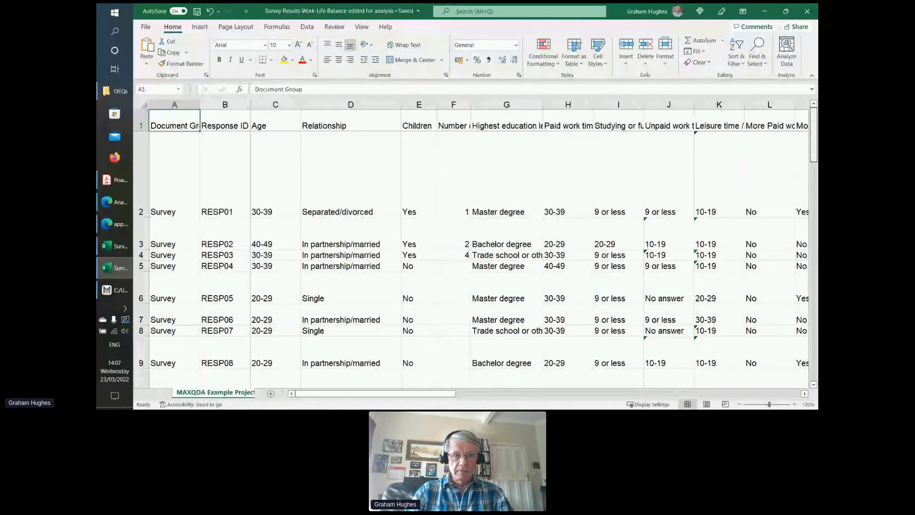
scroll(721, 229, down, 20)
scroll(674, 207, up, 10)
scroll(668, 205, up, 2)
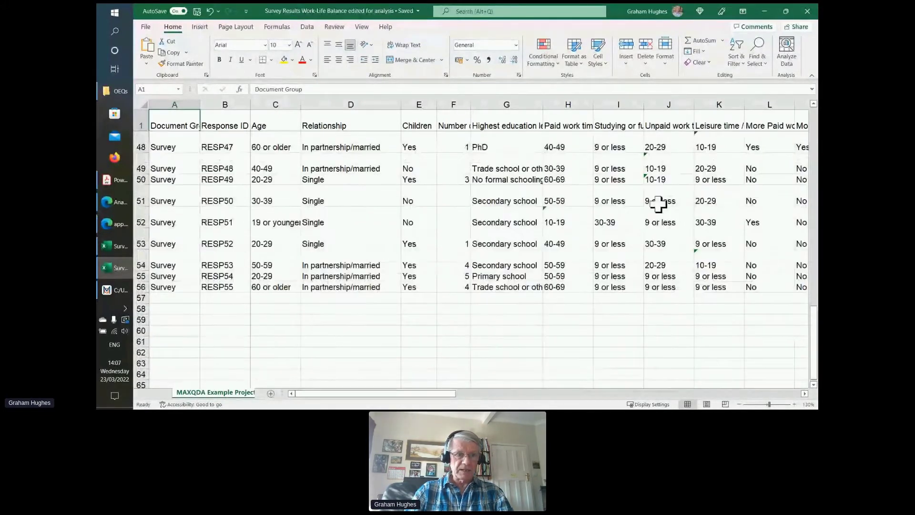
scroll(539, 216, up, 1)
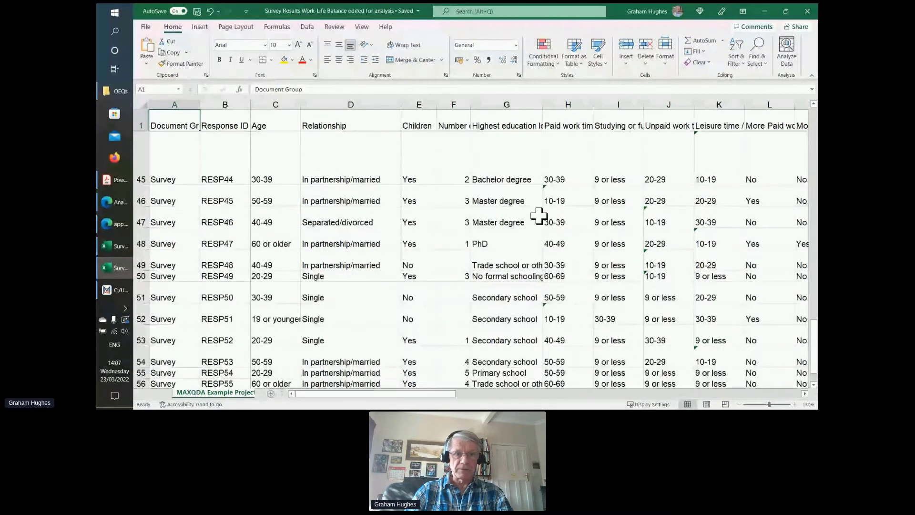
scroll(539, 216, down, 1)
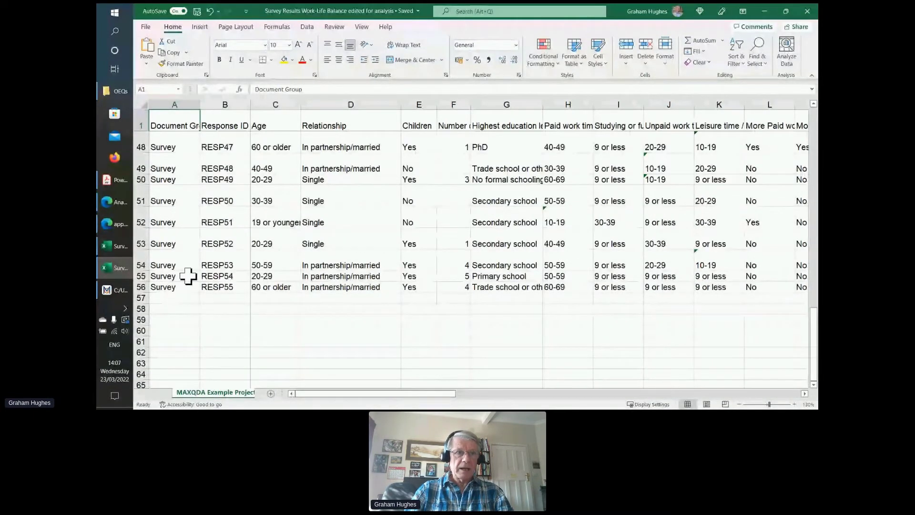
scroll(188, 276, up, 15)
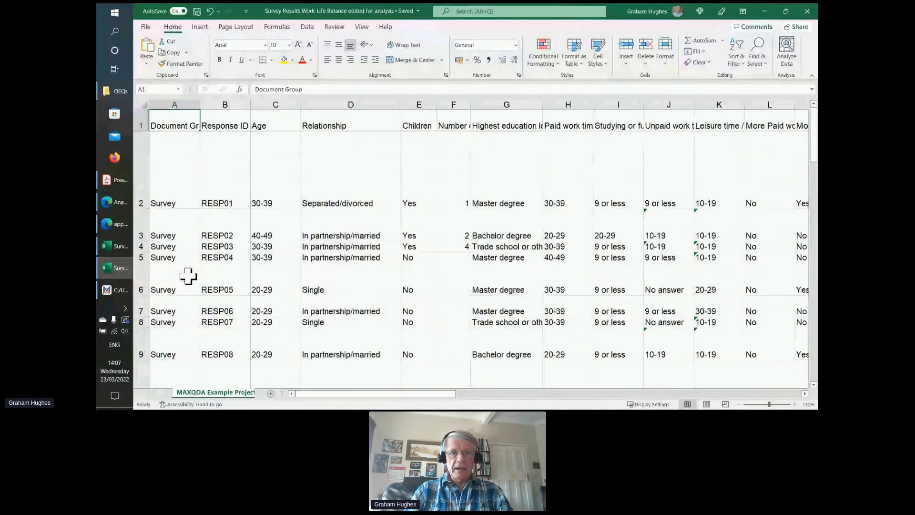
scroll(189, 275, up, 1)
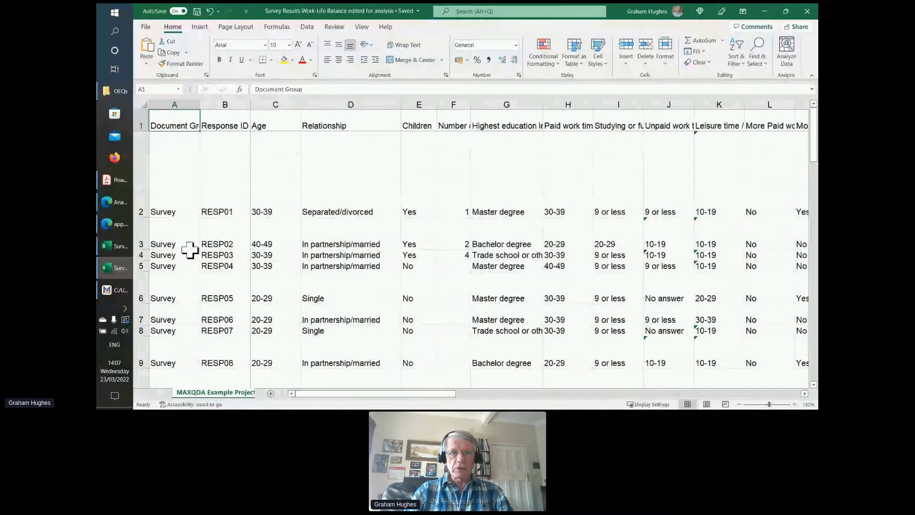
- Review the shortened column headers from Relationship through Satisfied personal relationships, and return to the first cell
click(340, 122)
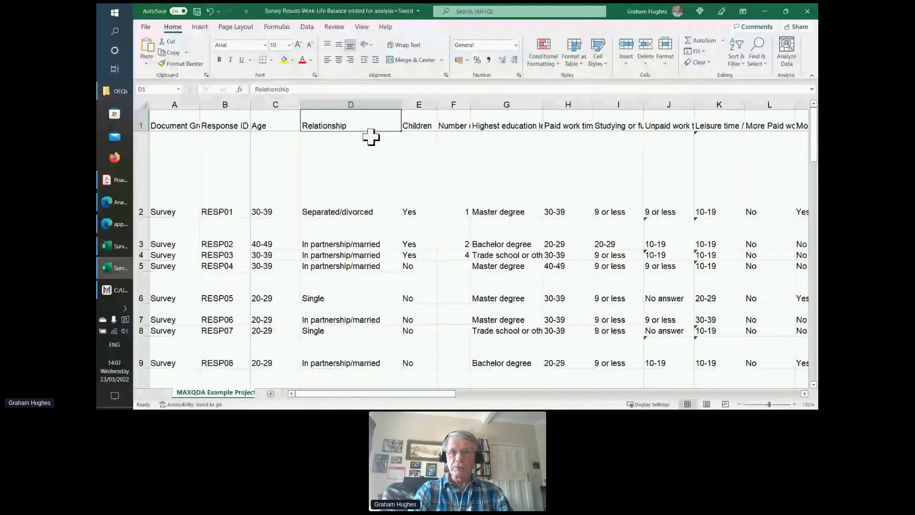
key(Right)
key(Right)
key(Right)
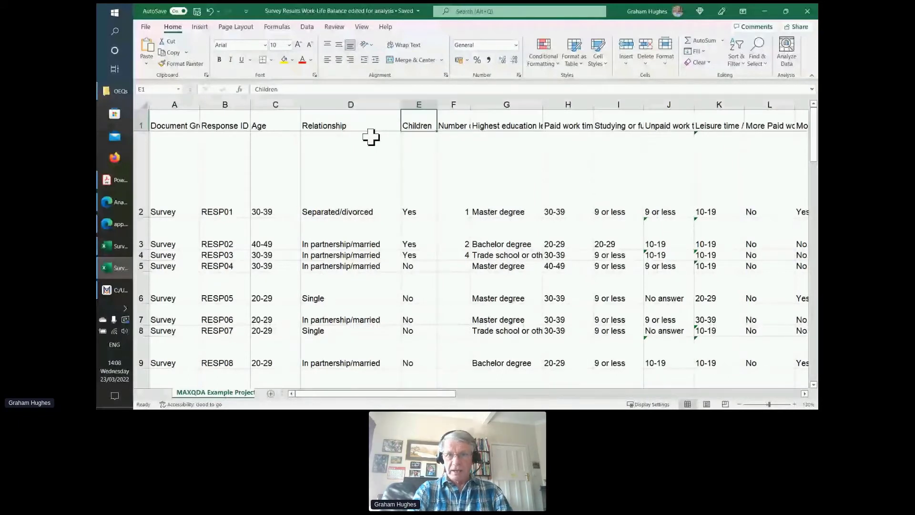
key(Right)
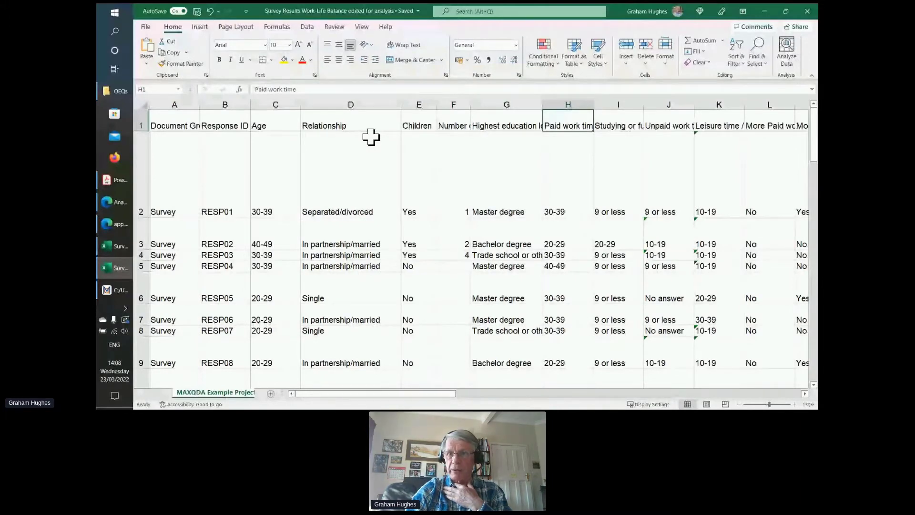
key(Right)
key(Right)
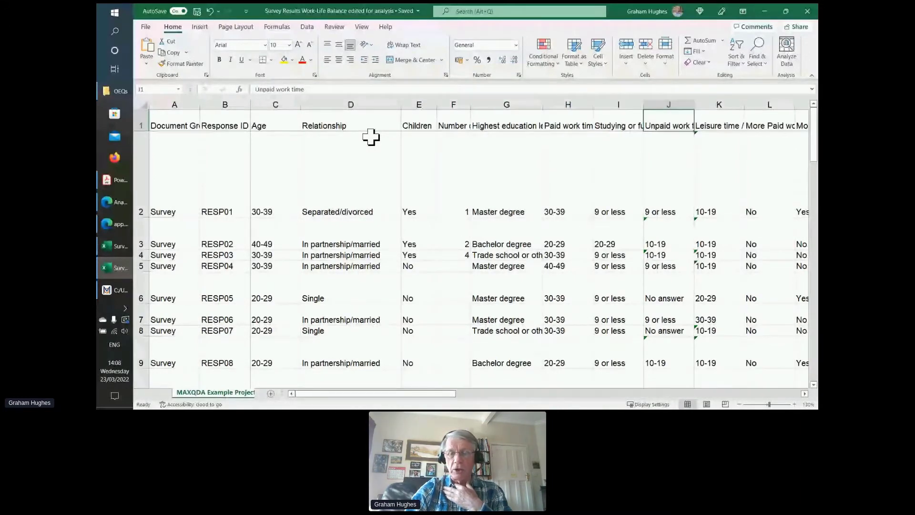
key(Right)
key(Right)
key(Right)
key(Right)
key(Right)
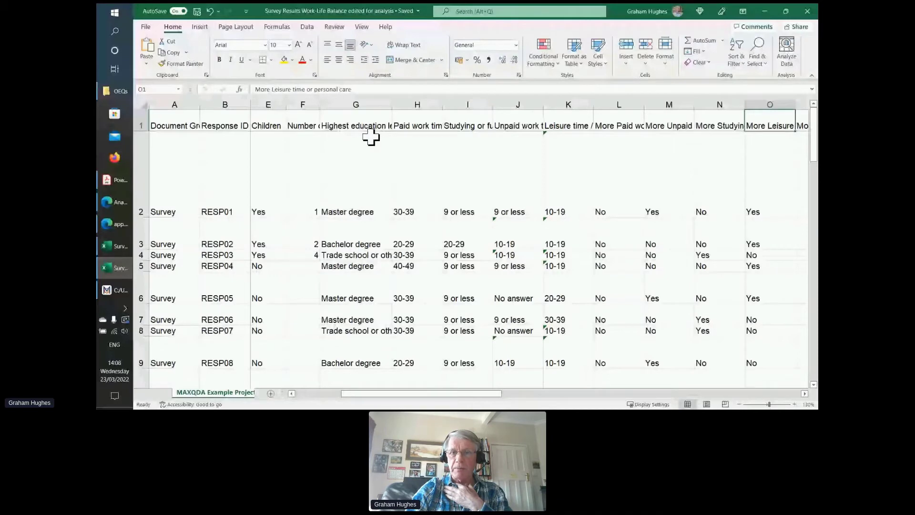
key(Right)
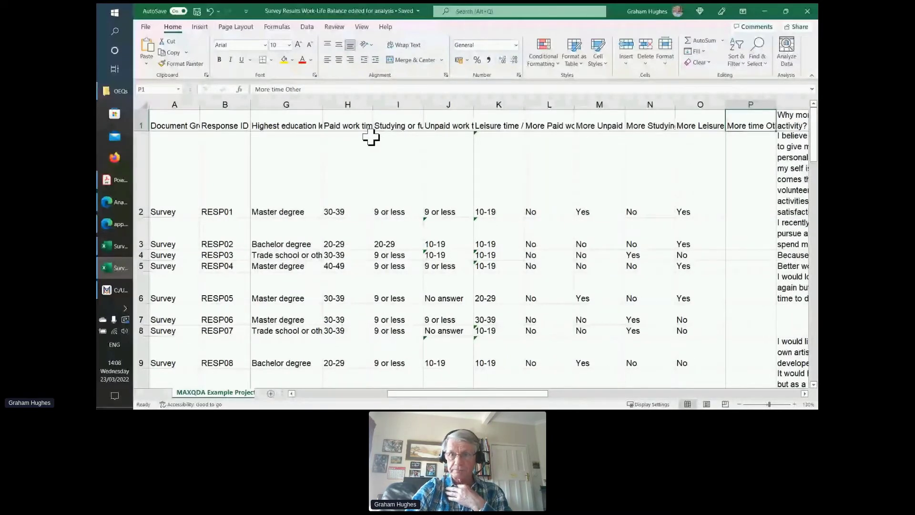
key(Right)
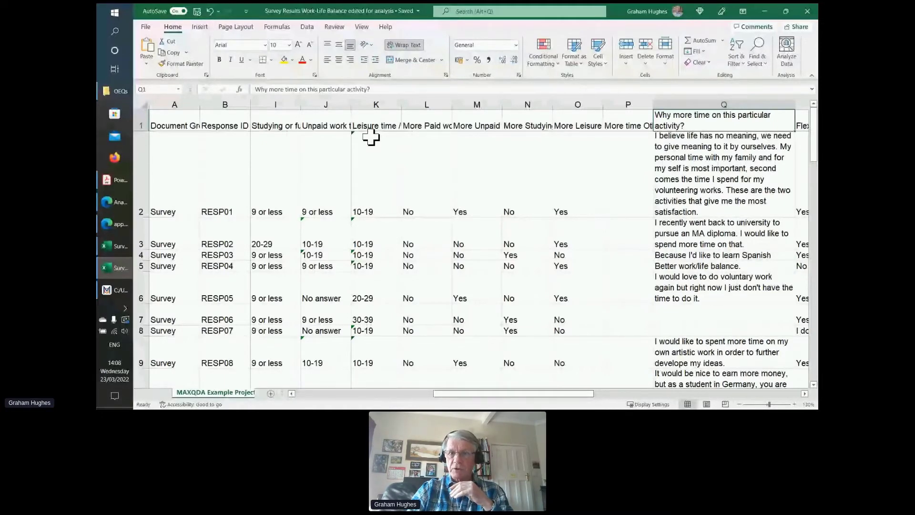
key(Right)
key(Right)
key(Right)
key(Right)
key(Right)
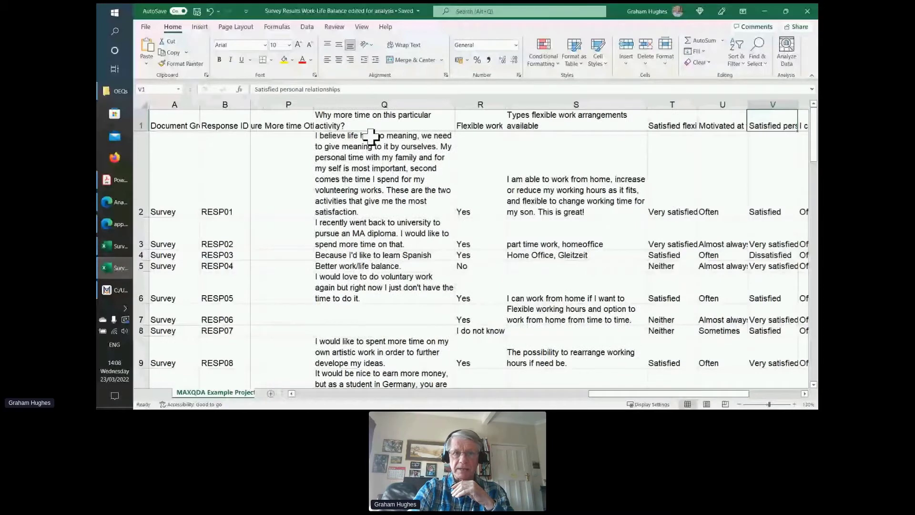
scroll(370, 137, right, 1)
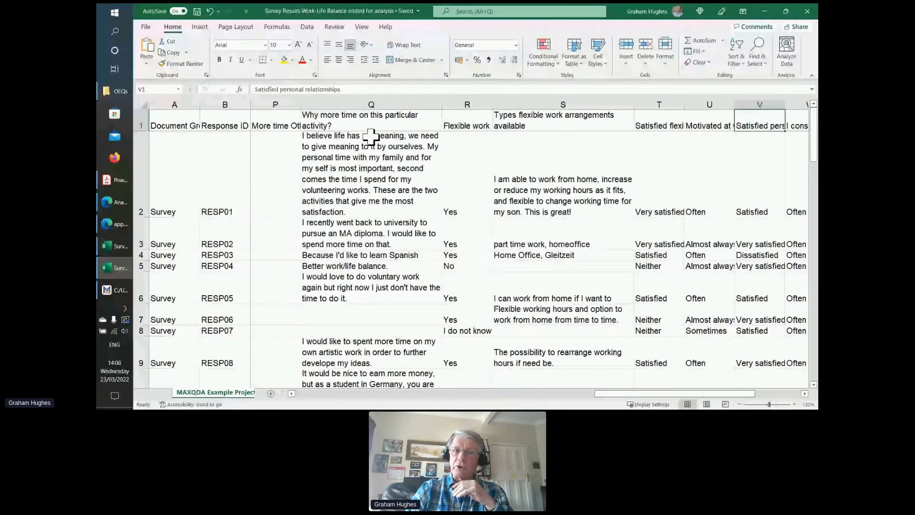
key(Left)
key(ctrl+Home)
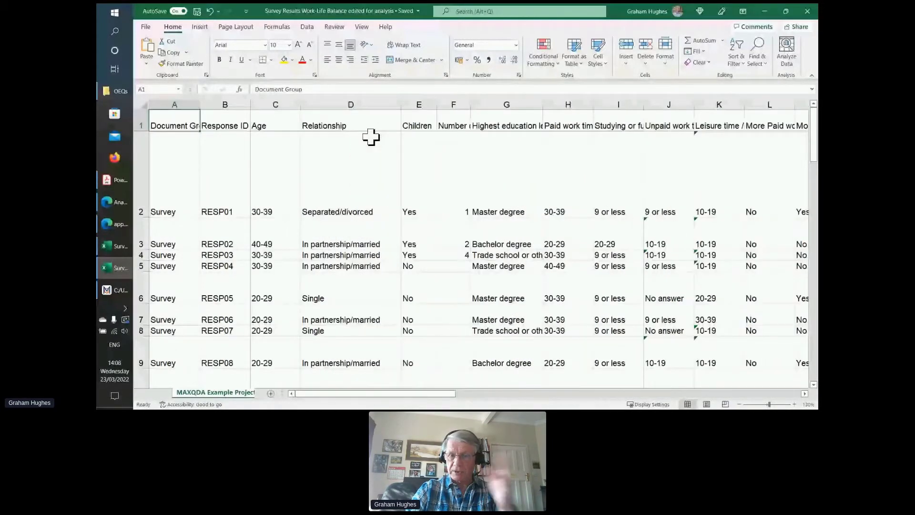
- Check sample answers in the education and paid work time columns, and close the workbook edited for analysis
click(514, 196)
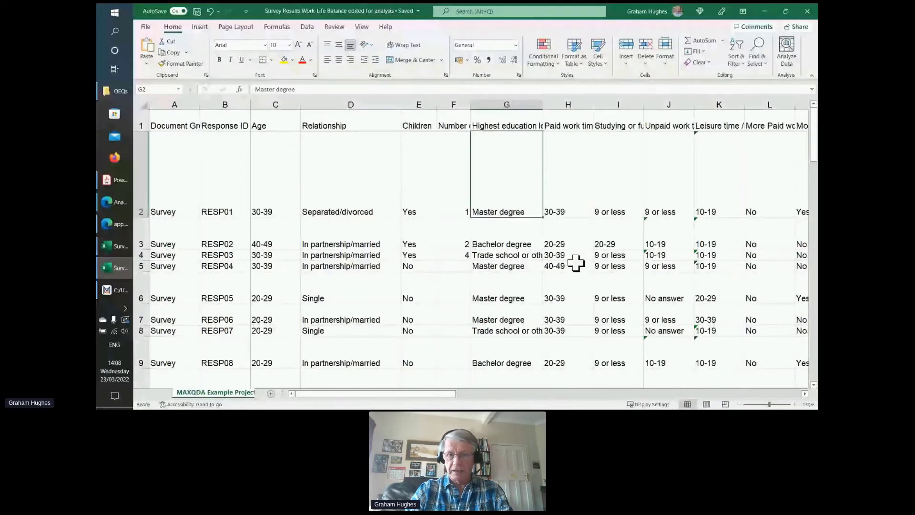
click(576, 265)
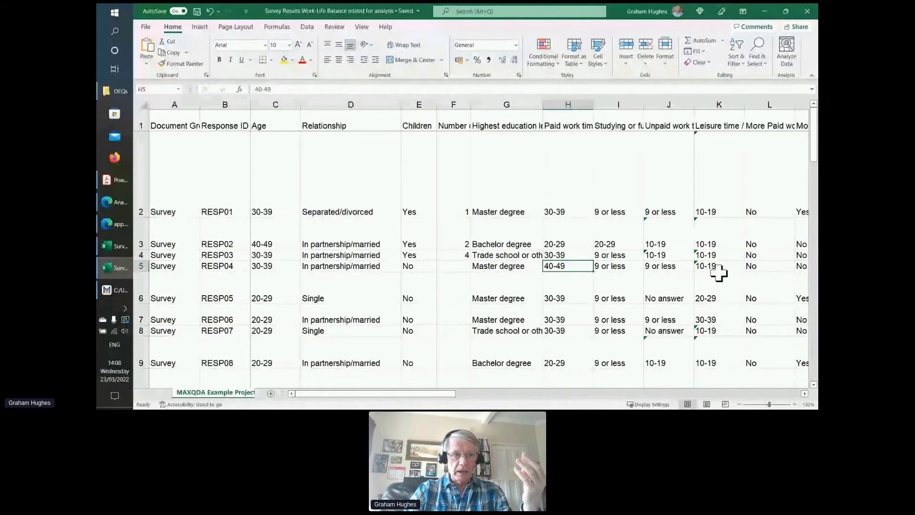
click(807, 12)
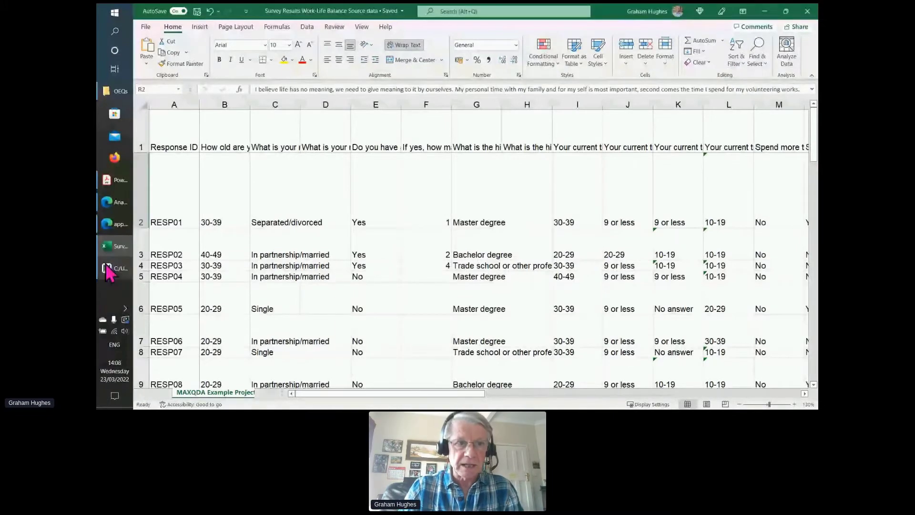
- Switch to MAXQDA and start importing survey data from an Excel spreadsheet
click(106, 264)
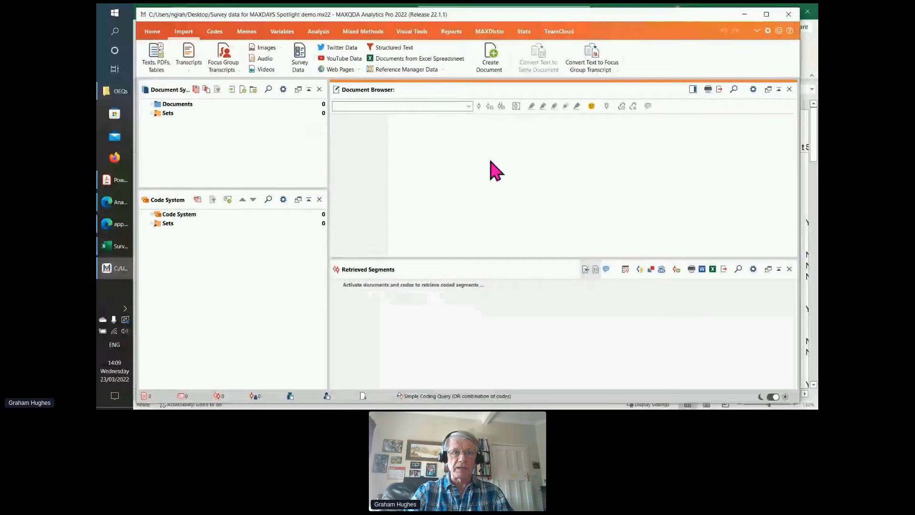
click(303, 62)
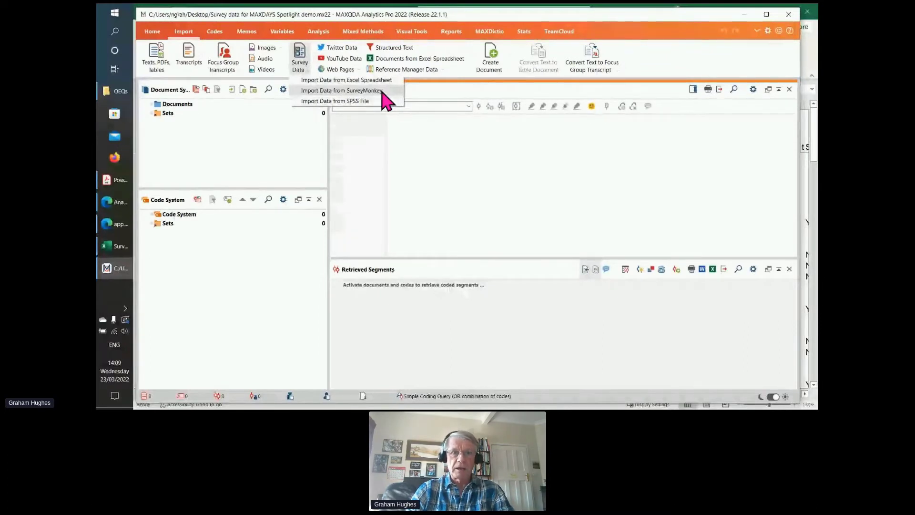
click(353, 81)
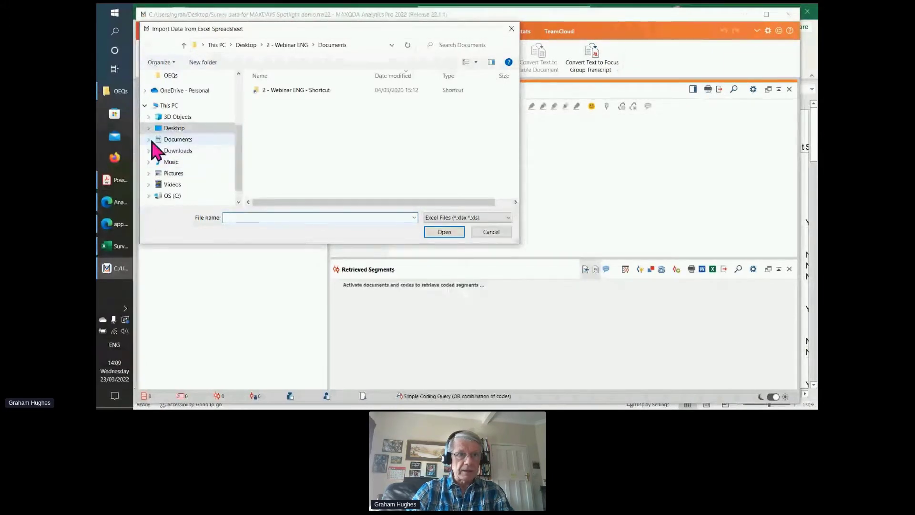
- Open the "Survey Results Work-Life Balance edited for analysis" workbook from the OEQs folder under Documents, Teaching MAXQDA, MAXDAYS22 for import
click(148, 139)
drag(236, 127, 219, 163)
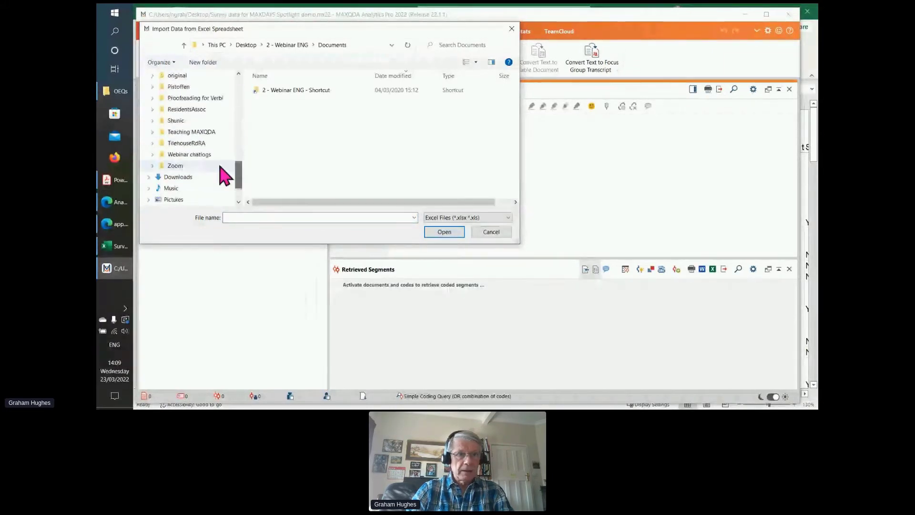
click(153, 131)
drag(237, 128, 239, 149)
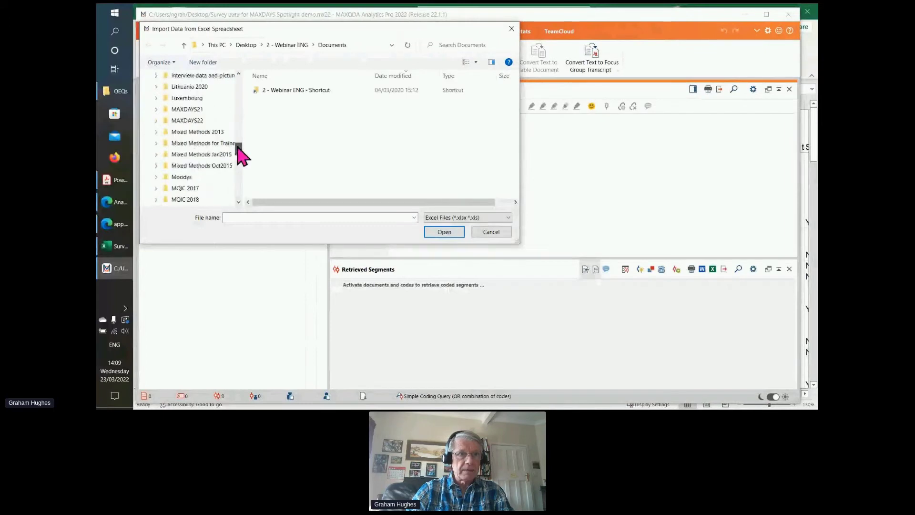
click(161, 121)
click(178, 143)
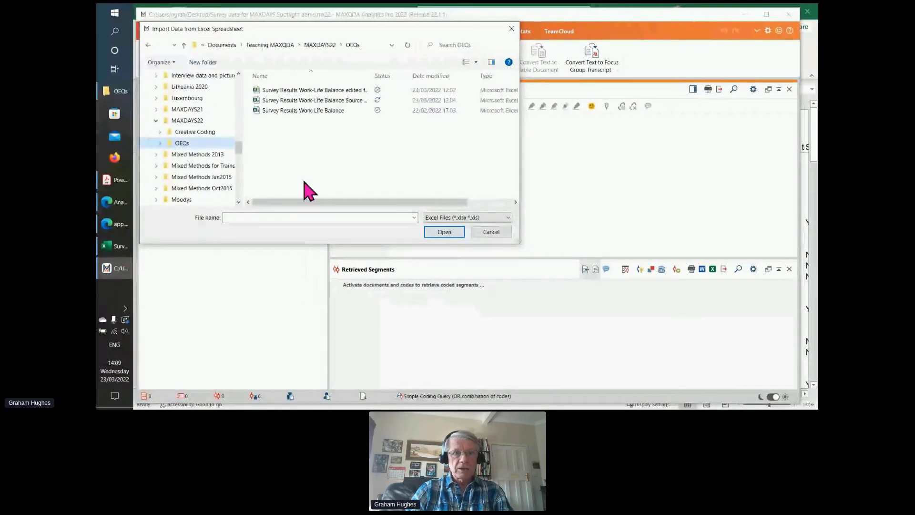
click(319, 90)
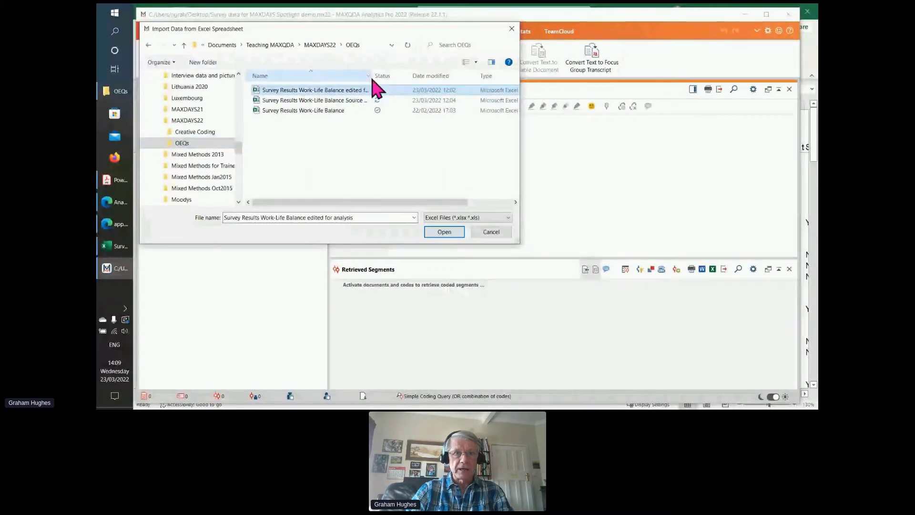
drag(371, 76, 399, 82)
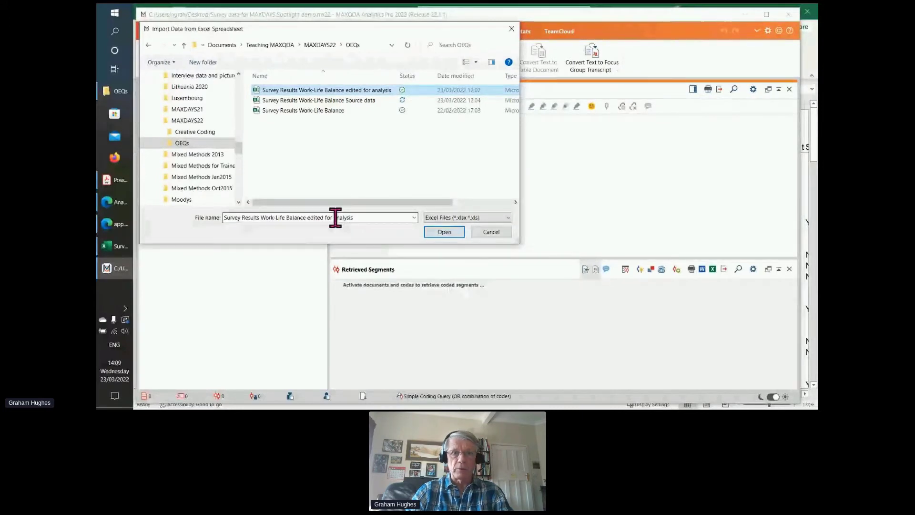
click(443, 232)
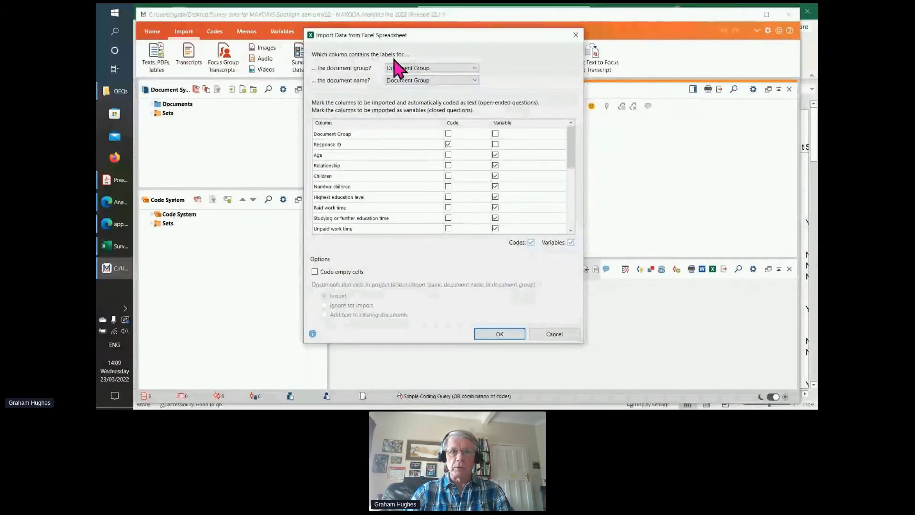
- Use Response ID as the document name, check the code and variable assignments of all columns, and accept the import settings
click(475, 80)
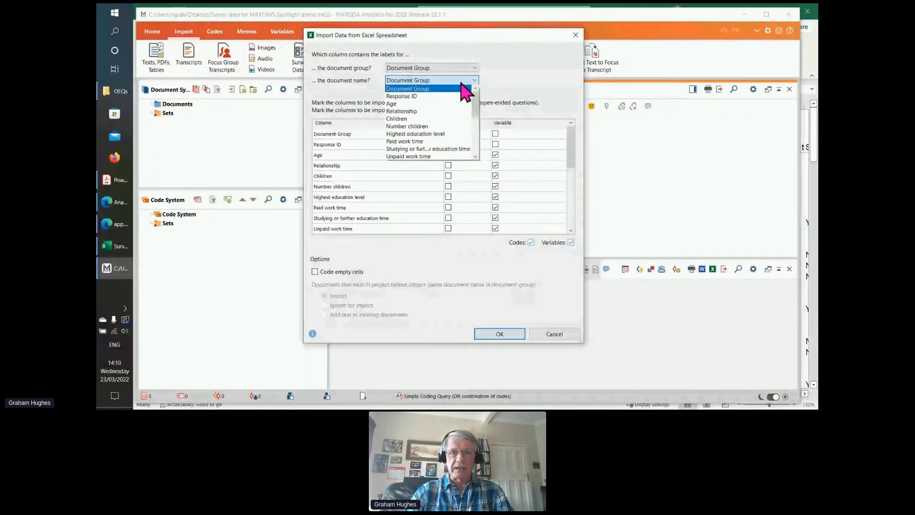
click(409, 97)
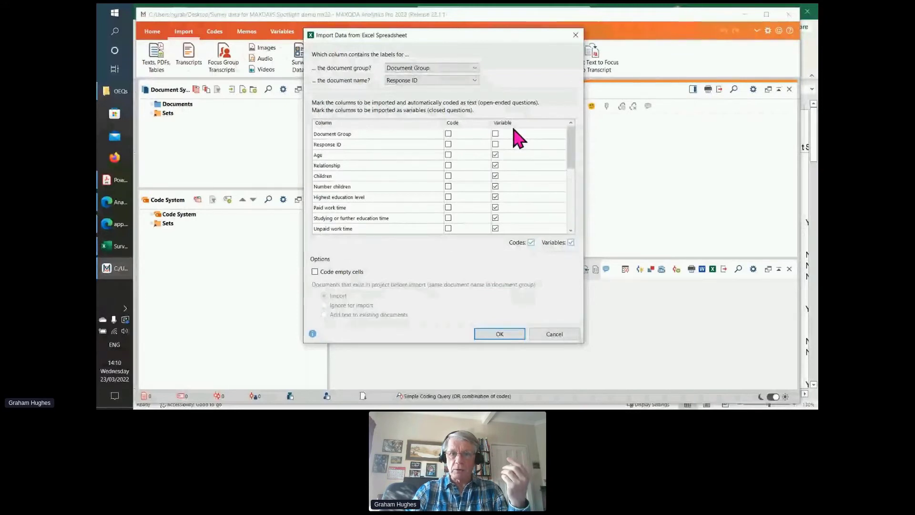
drag(573, 170, 573, 207)
scroll(343, 188, down, 1)
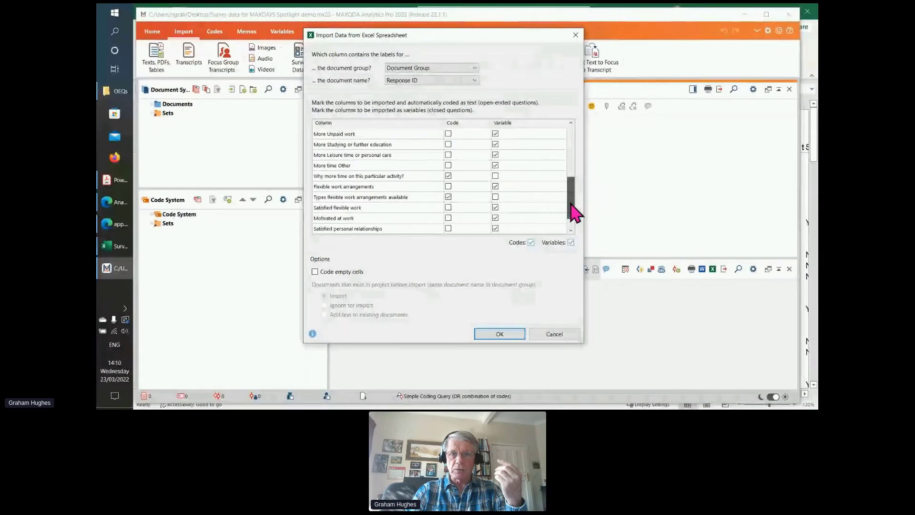
drag(575, 213, 576, 230)
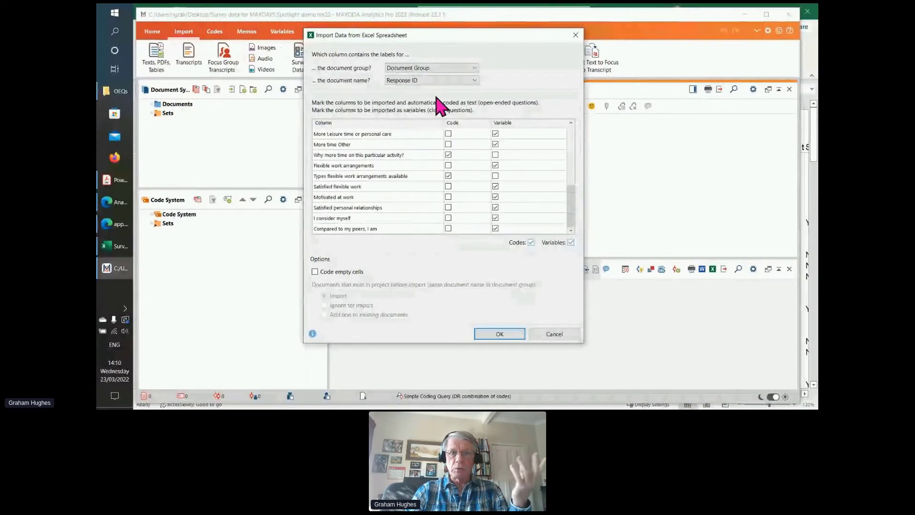
click(495, 176)
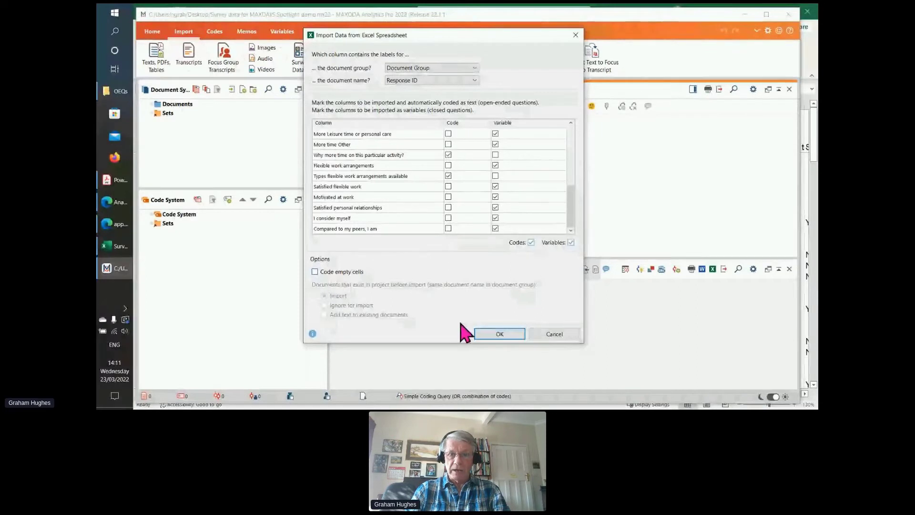
click(500, 336)
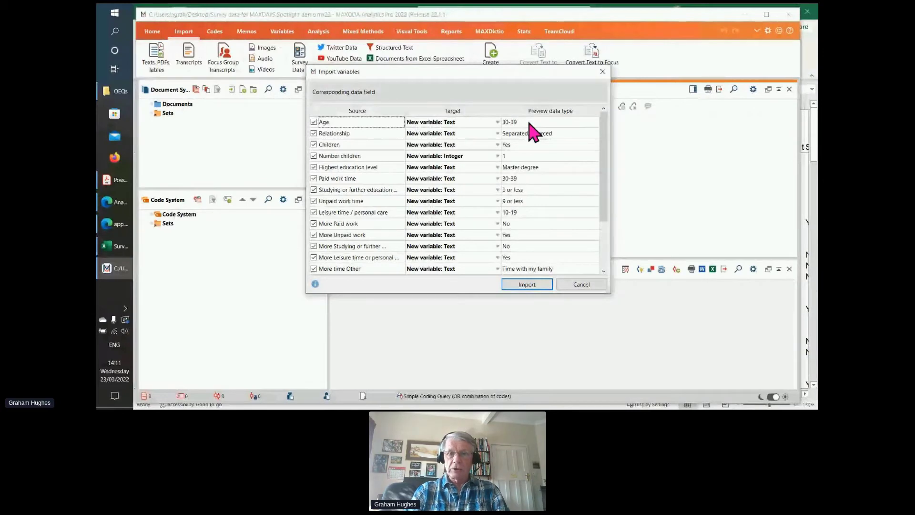
- Keep Number children as a new Integer variable, check the remaining variable types, and import the variables
click(497, 155)
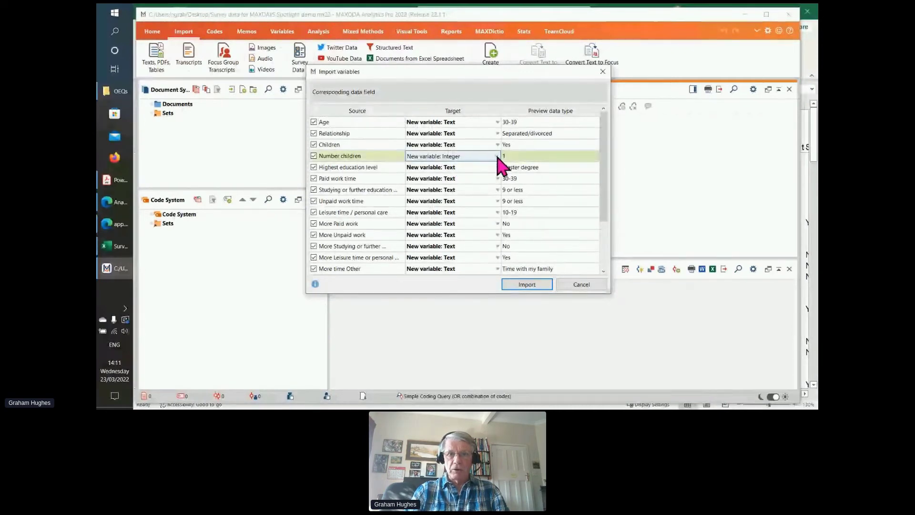
click(496, 156)
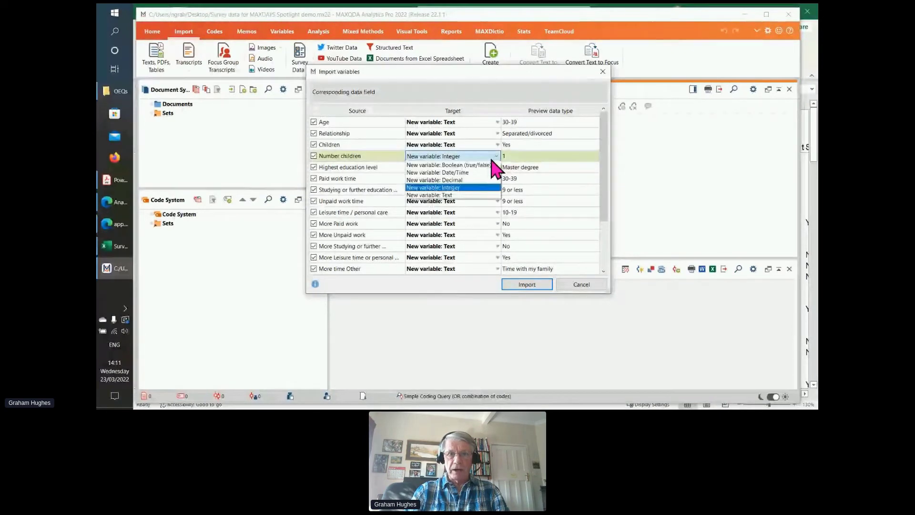
click(482, 188)
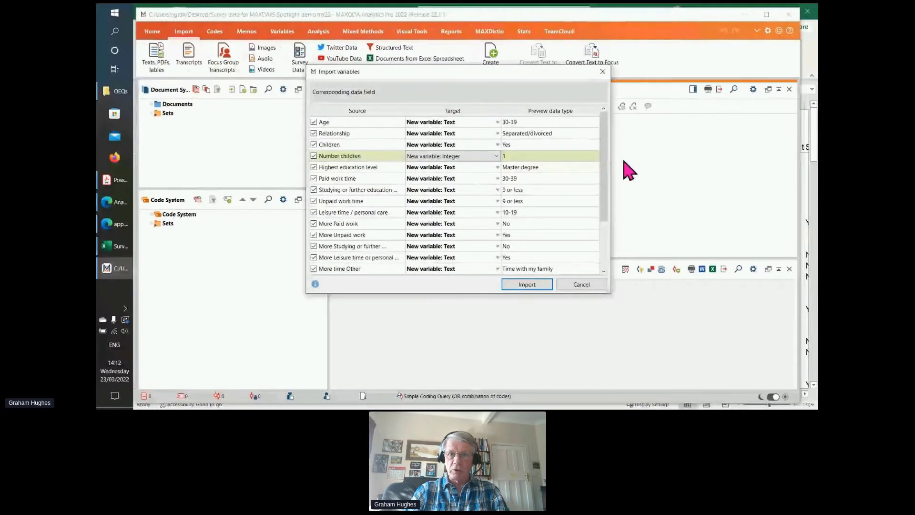
drag(609, 184, 607, 245)
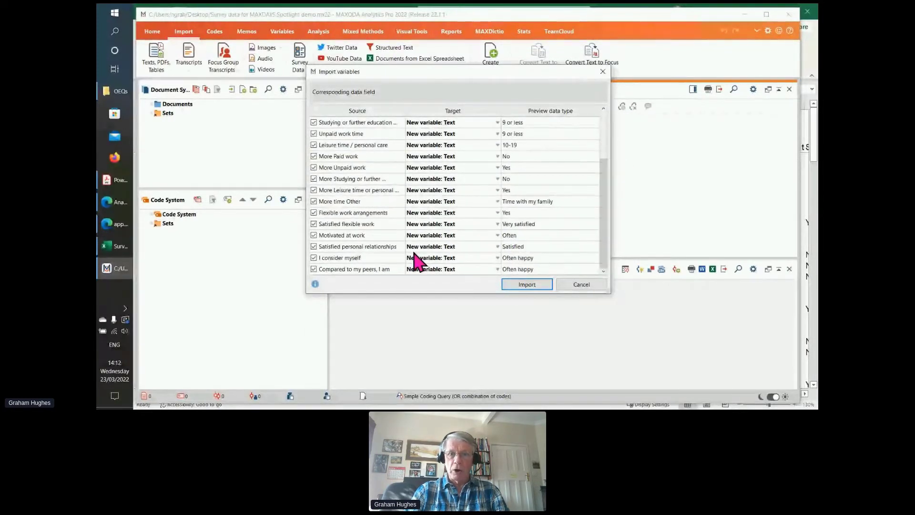
click(527, 284)
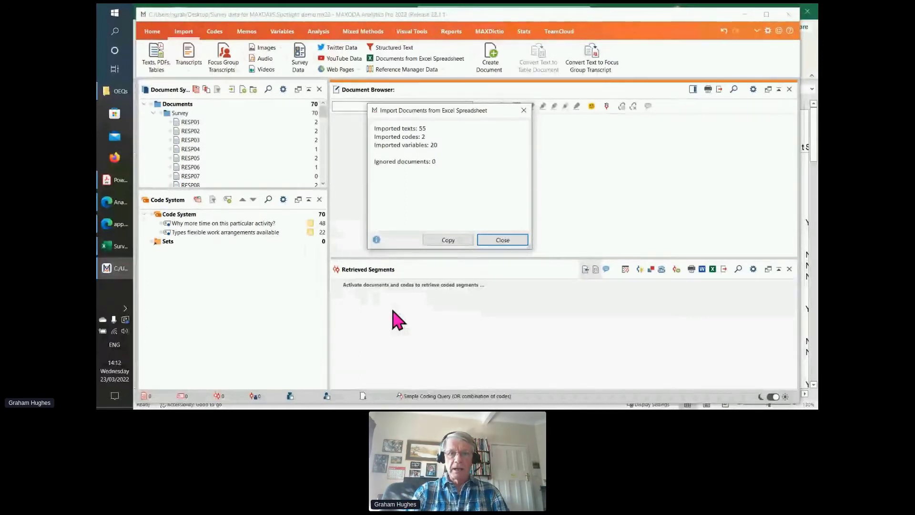
- Copy the import summary and paste it into the project logbook under a new date and time stamp
click(450, 241)
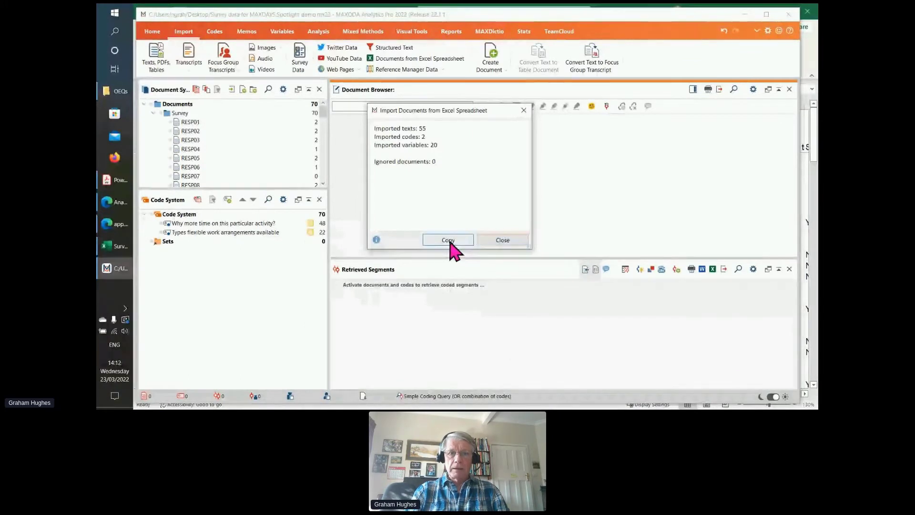
click(506, 240)
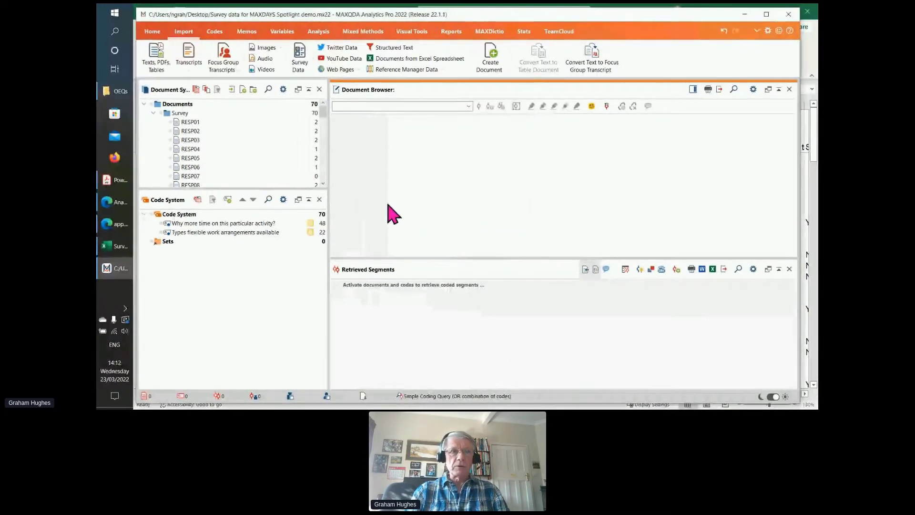
click(151, 32)
click(412, 57)
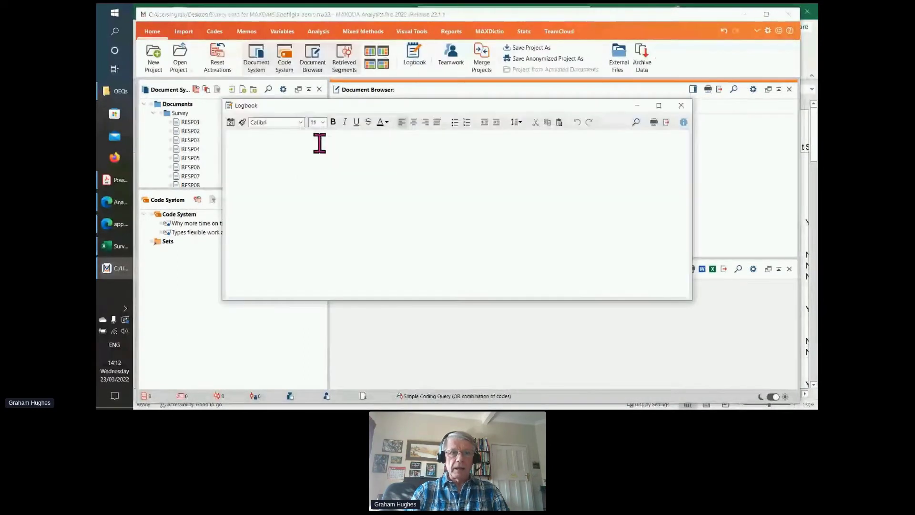
click(230, 122)
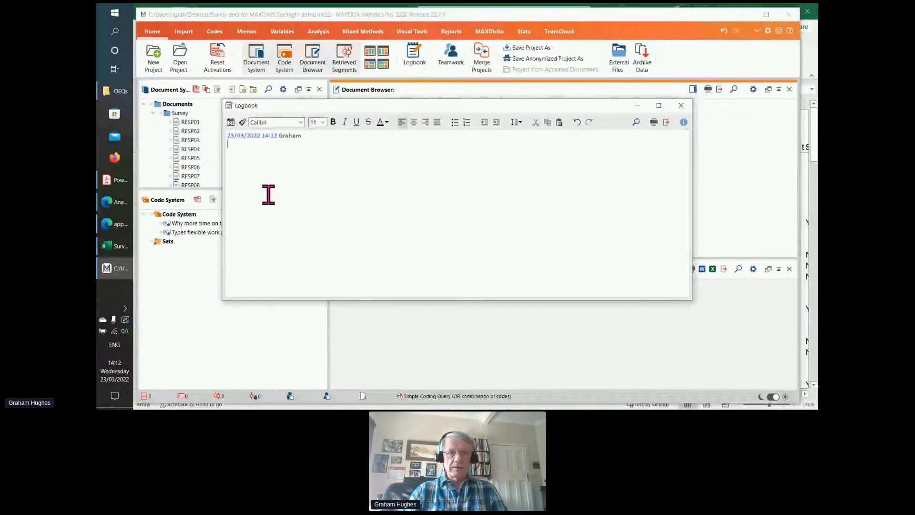
key(ctrl+v)
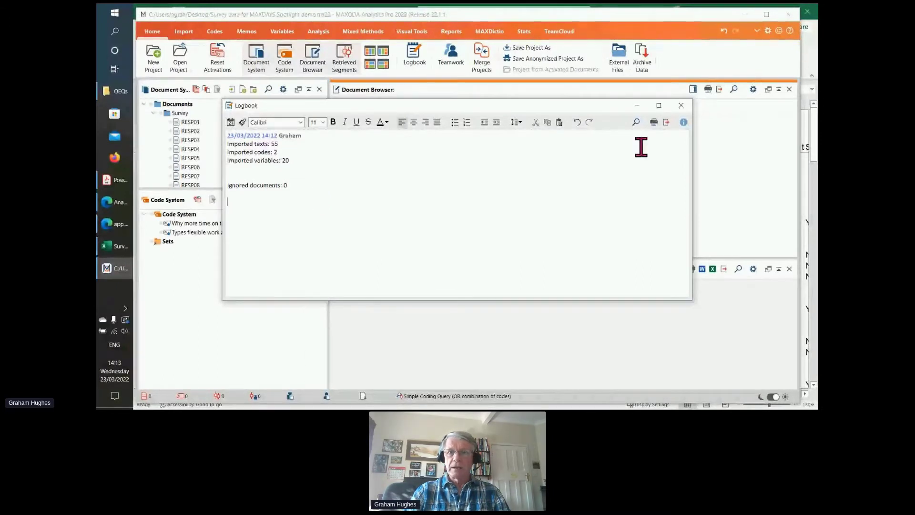
click(682, 107)
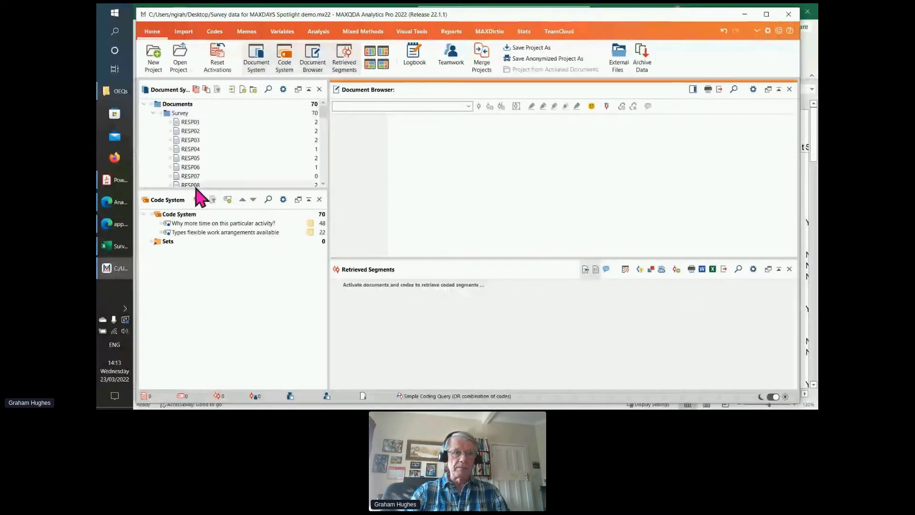
- Enlarge the Document System window slightly and open document RESP02 from the Survey group in the Document Browser
drag(195, 190, 195, 210)
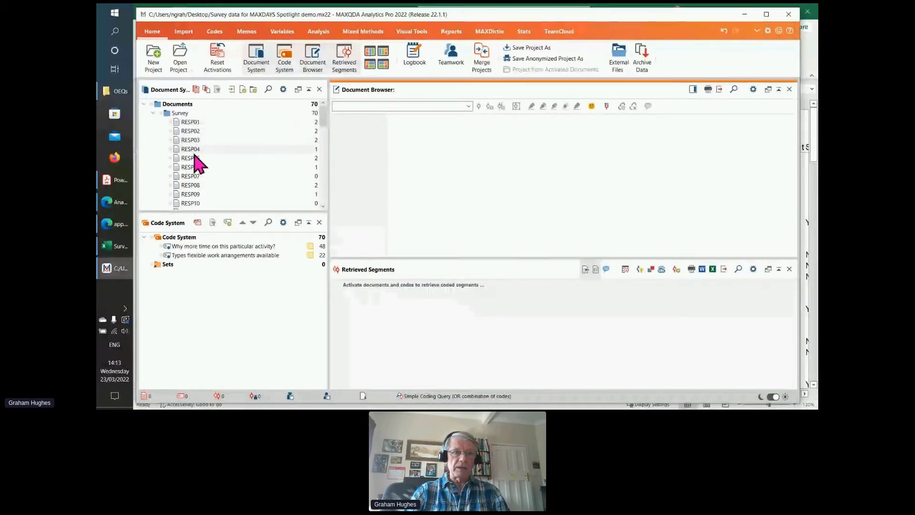
mouse_move(189, 124)
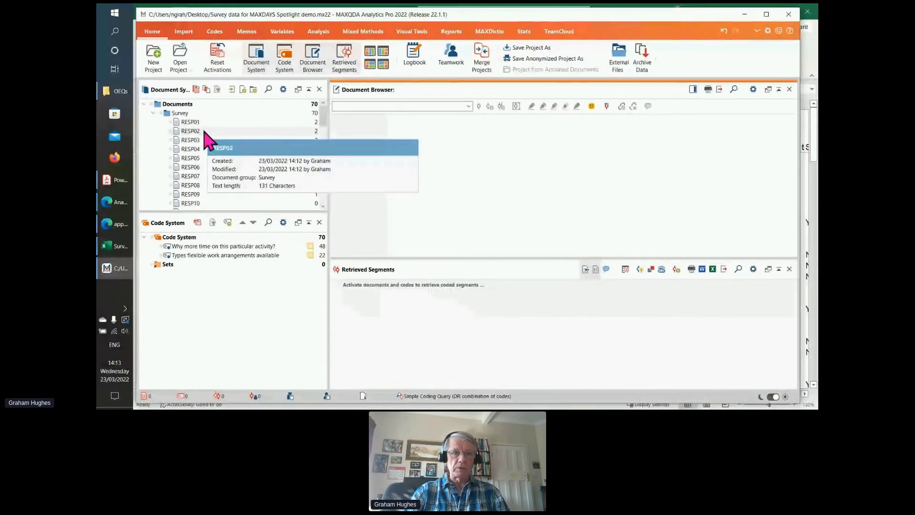
double_click(204, 130)
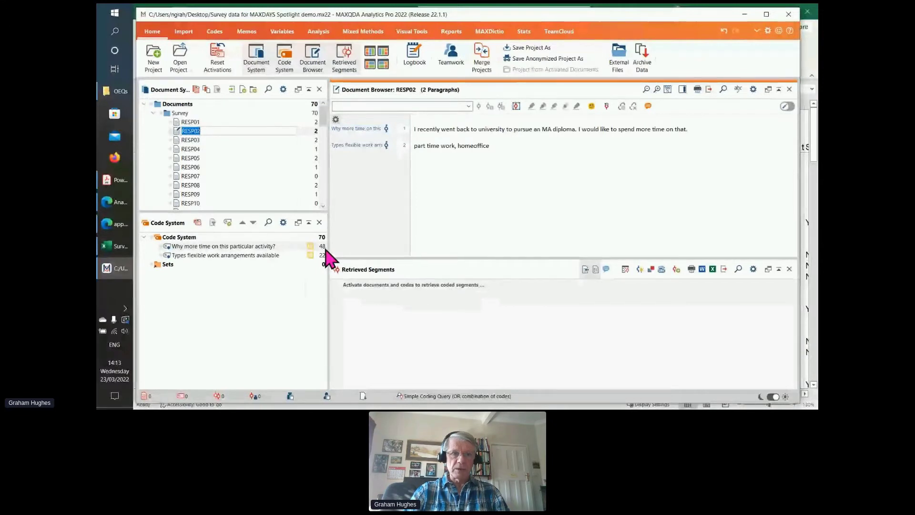
click(274, 195)
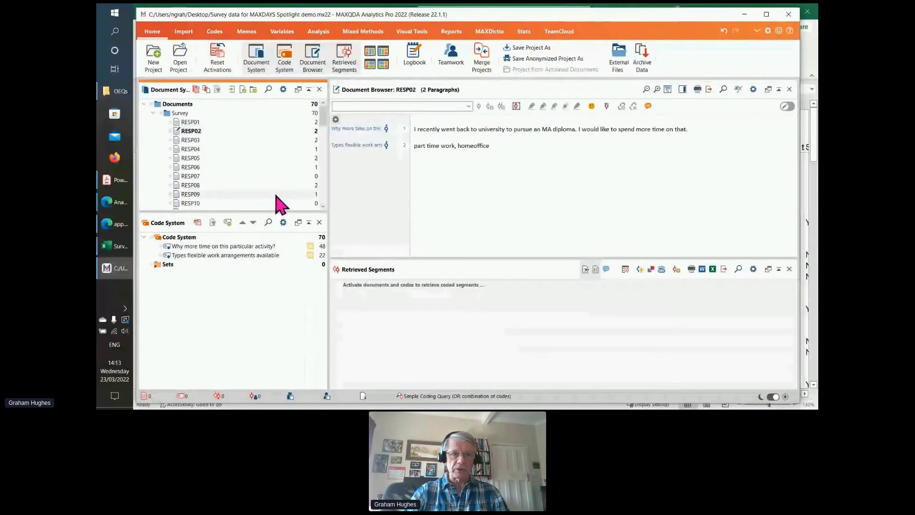
- Open the memo of the code "Why more time on this particular activity?" and switch to Survey Questions.pdf in Acrobat Reader
click(313, 247)
double_click(313, 247)
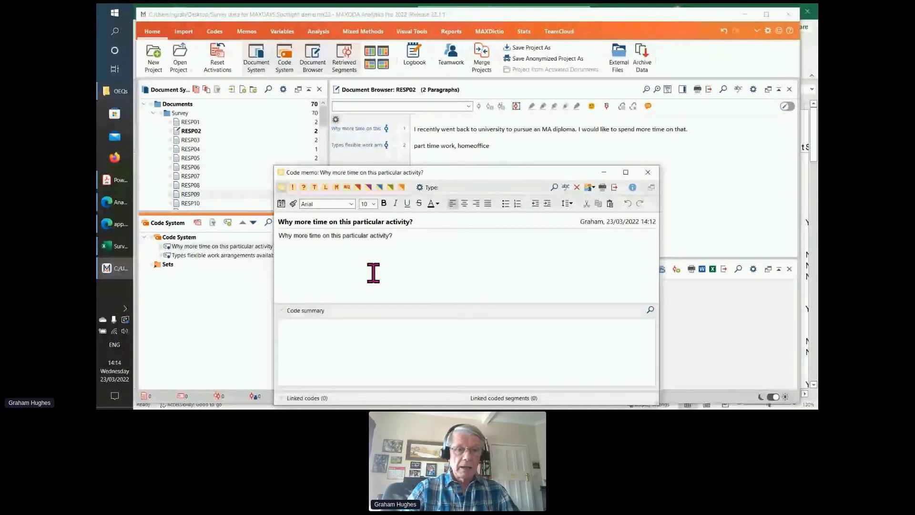
click(120, 181)
key(ctrl+Tab)
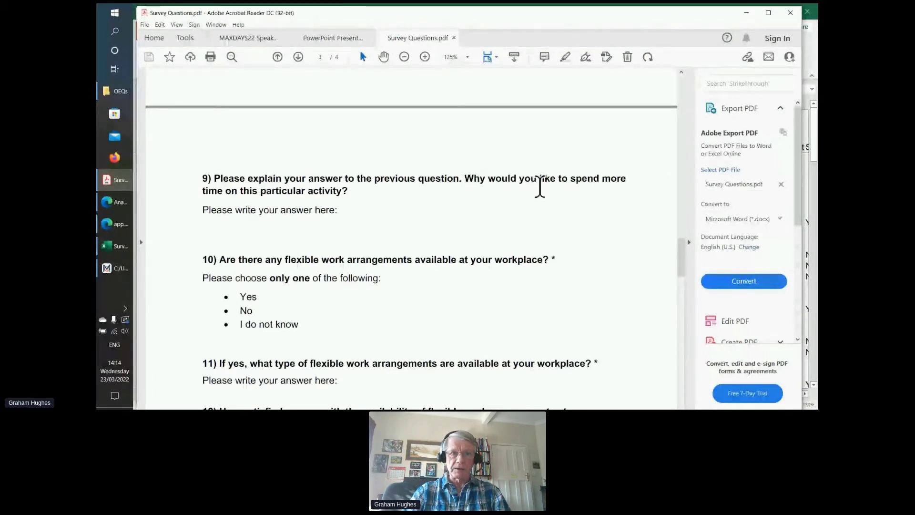
- Read questions 8 and 9 in the survey PDF, return to MAXQDA, and close the code memo
scroll(484, 188, up, 1)
scroll(485, 188, up, 5)
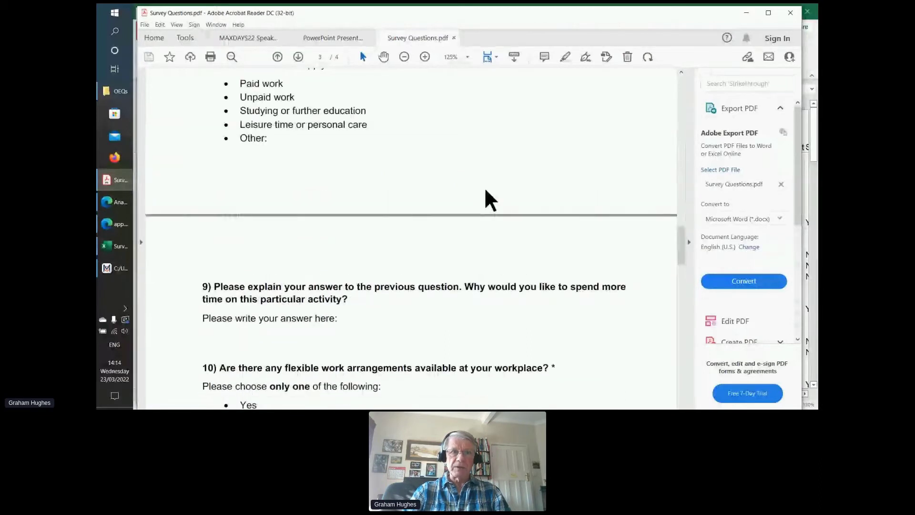
scroll(484, 187, up, 3)
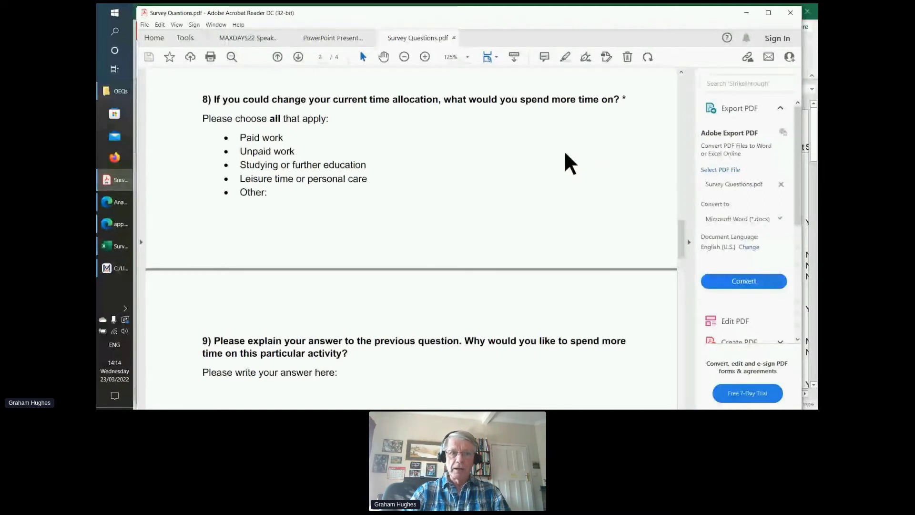
scroll(565, 153, down, 1)
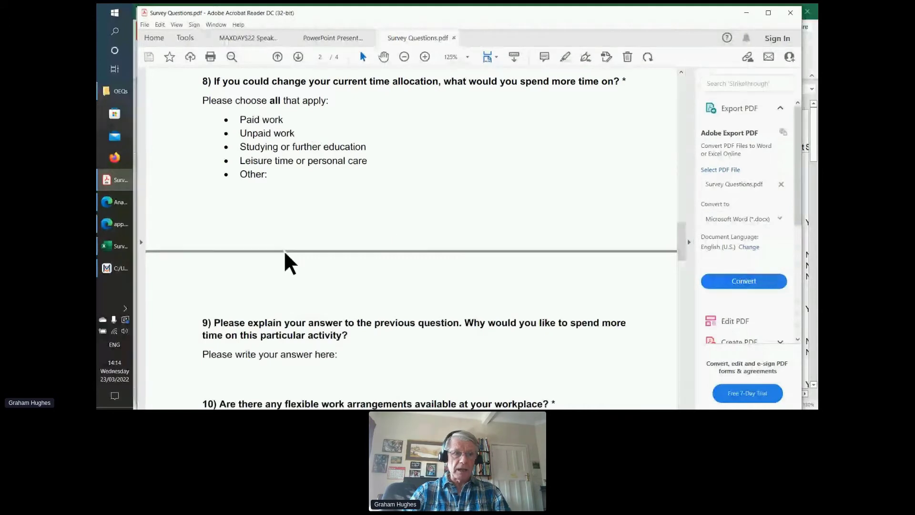
click(114, 273)
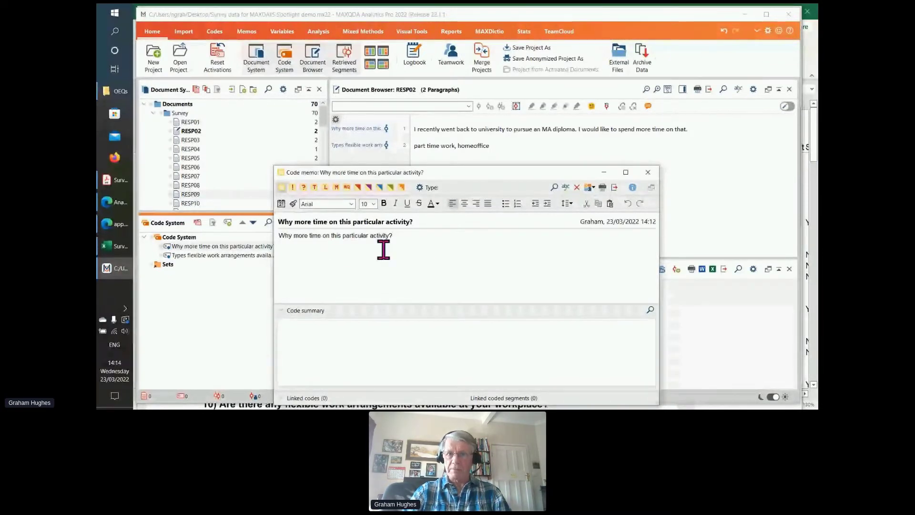
click(648, 172)
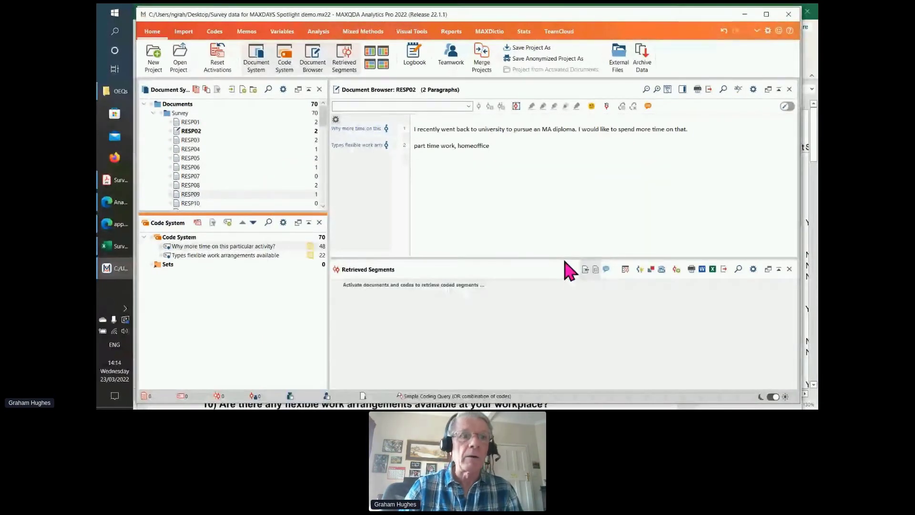
- Activate the Survey documents, open the survey categorization of "Why more time on this particular activity?" for activated documents only, and sort responses by document
click(162, 112)
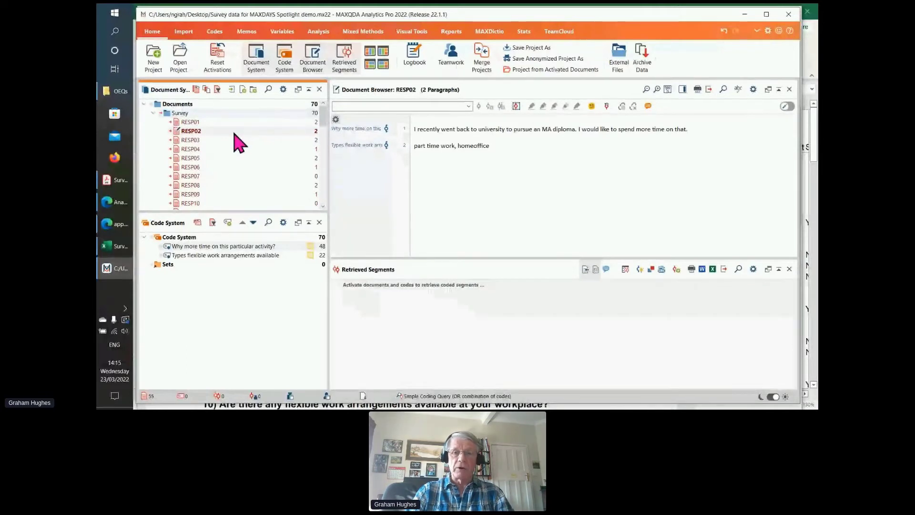
mouse_move(234, 134)
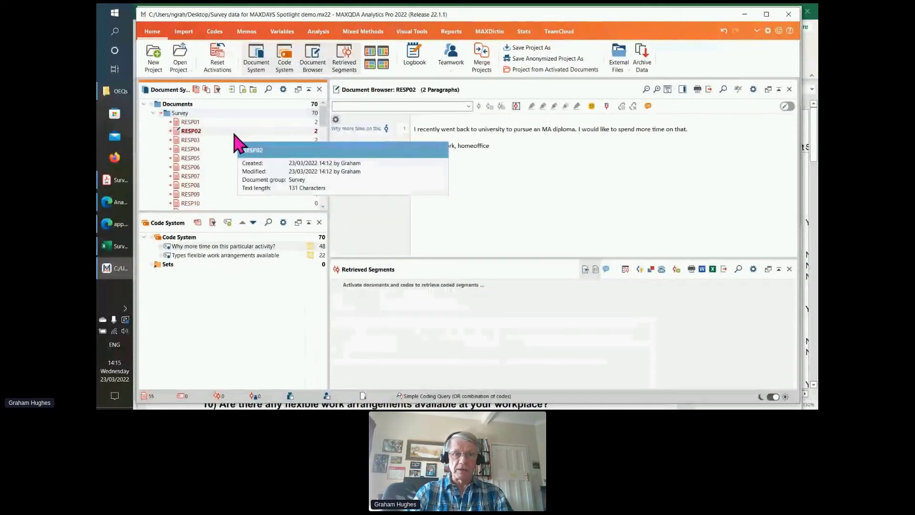
click(318, 33)
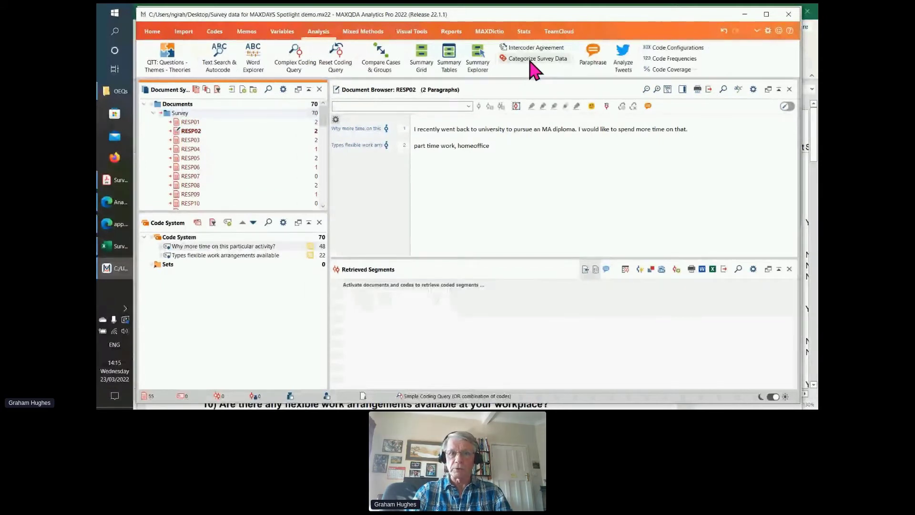
click(530, 61)
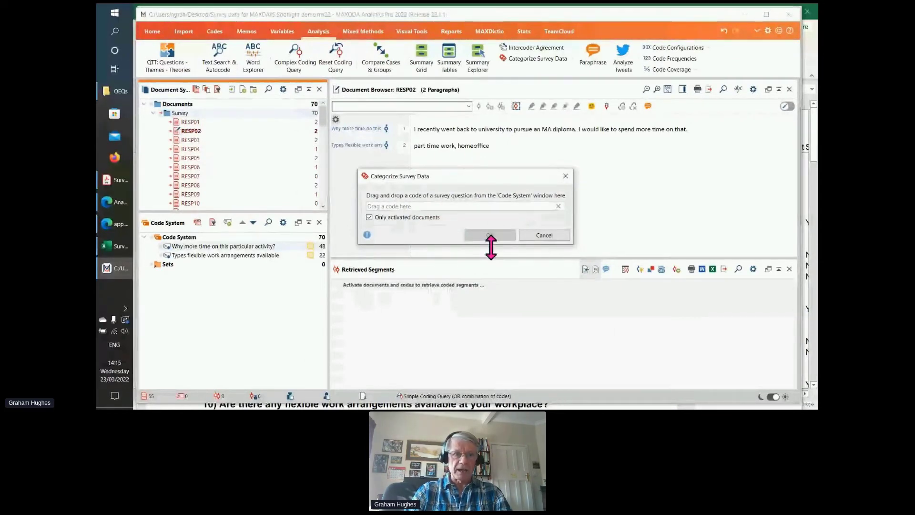
drag(193, 246, 403, 211)
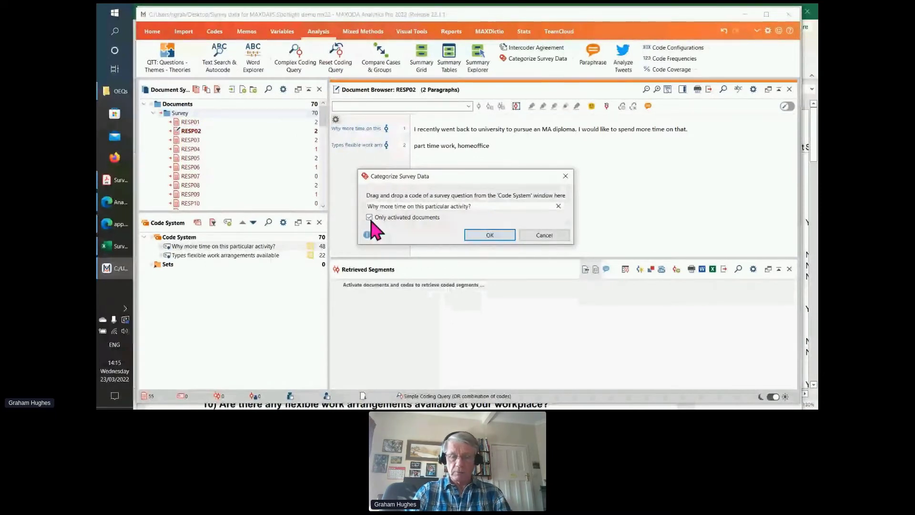
click(491, 236)
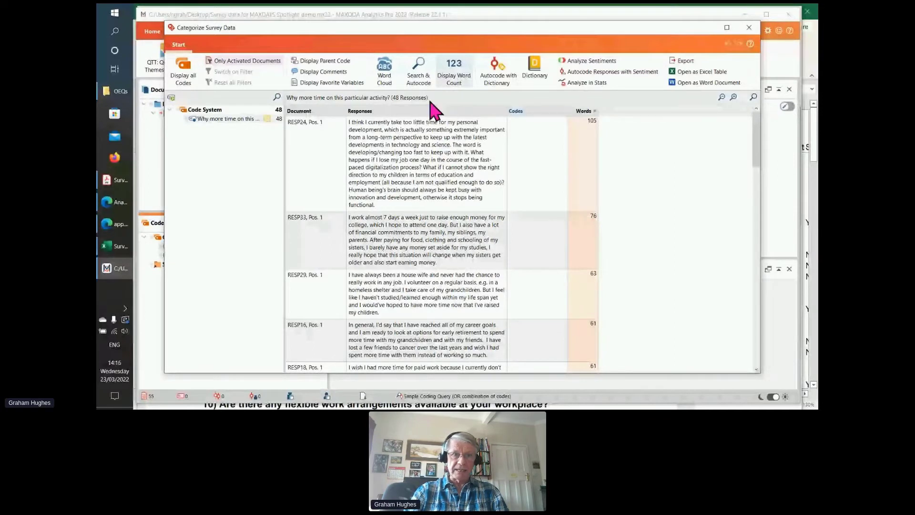
click(305, 110)
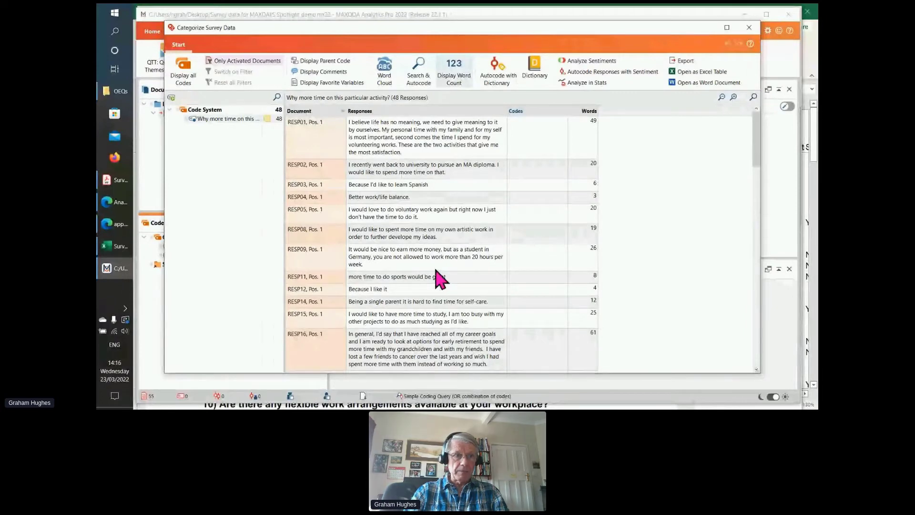
- Switch to the presentation PDF in Acrobat Reader, examine the slide "Analyse by case or by question?", and return to MAXQDA
click(117, 190)
click(317, 39)
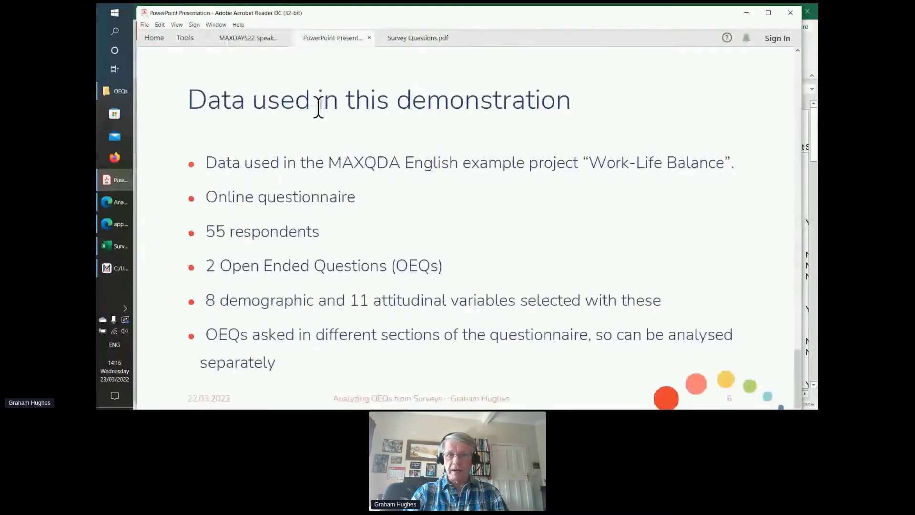
scroll(354, 192, up, 3)
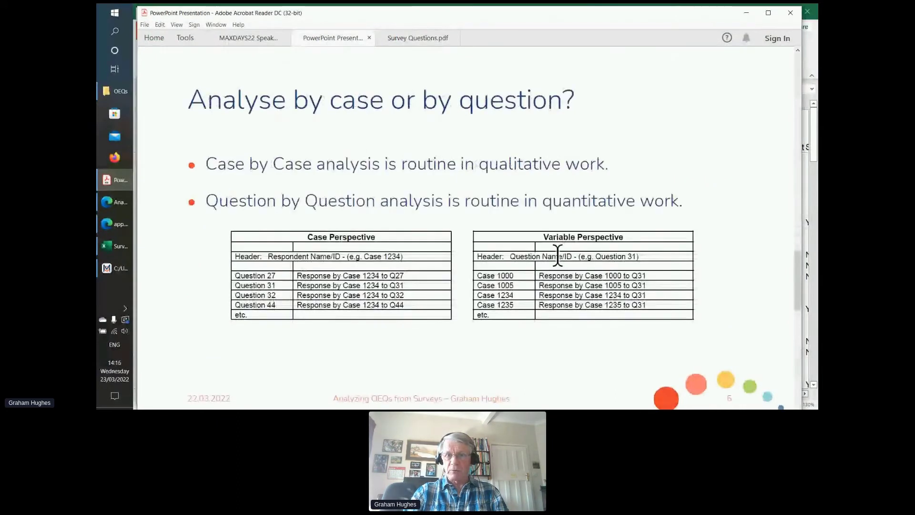
scroll(574, 223, up, 3)
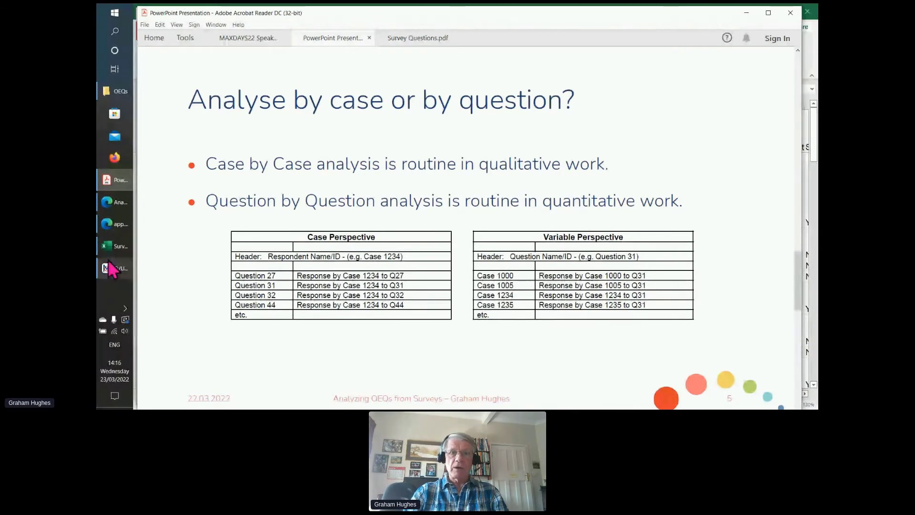
click(112, 268)
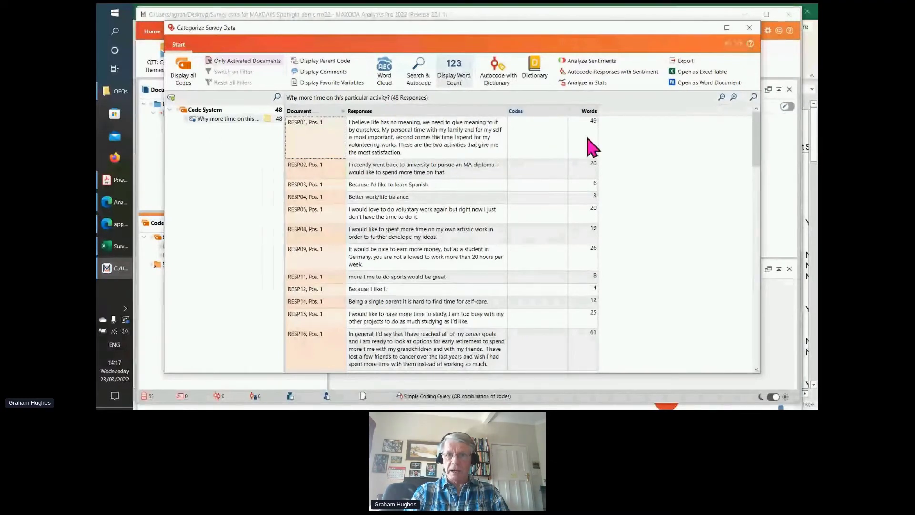
- Hide the responses' word counts and list the search hits for "friends" from a word cloud of the responses
click(455, 71)
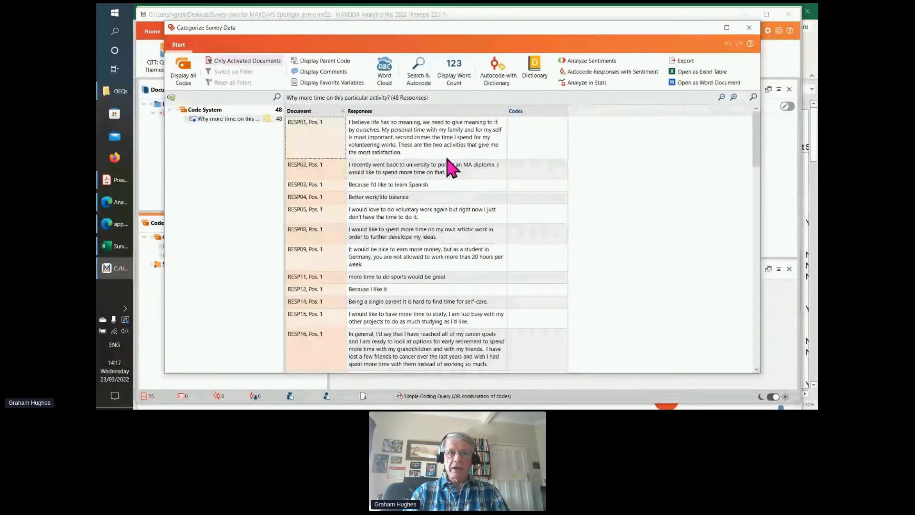
click(385, 68)
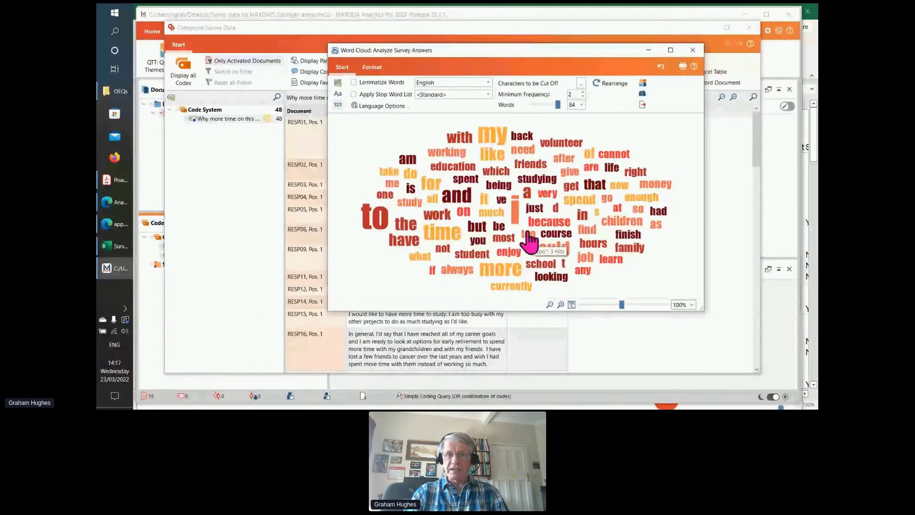
mouse_move(527, 170)
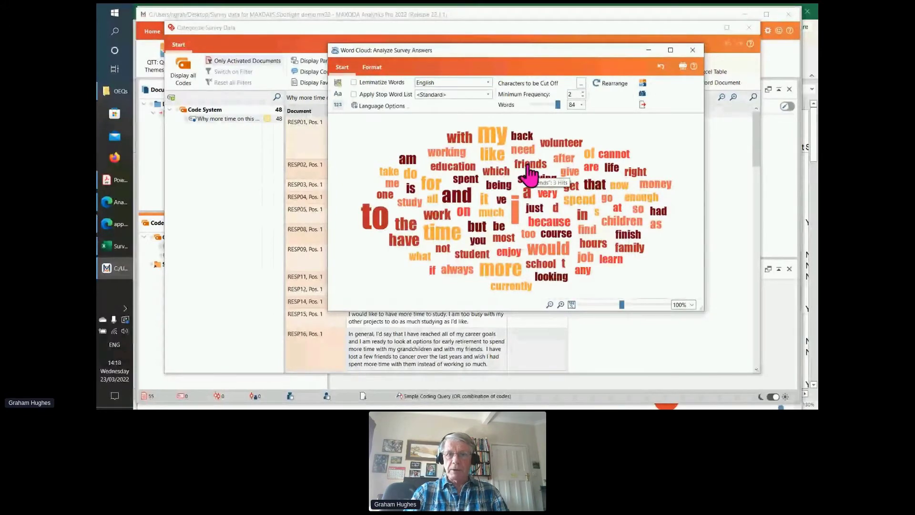
double_click(528, 165)
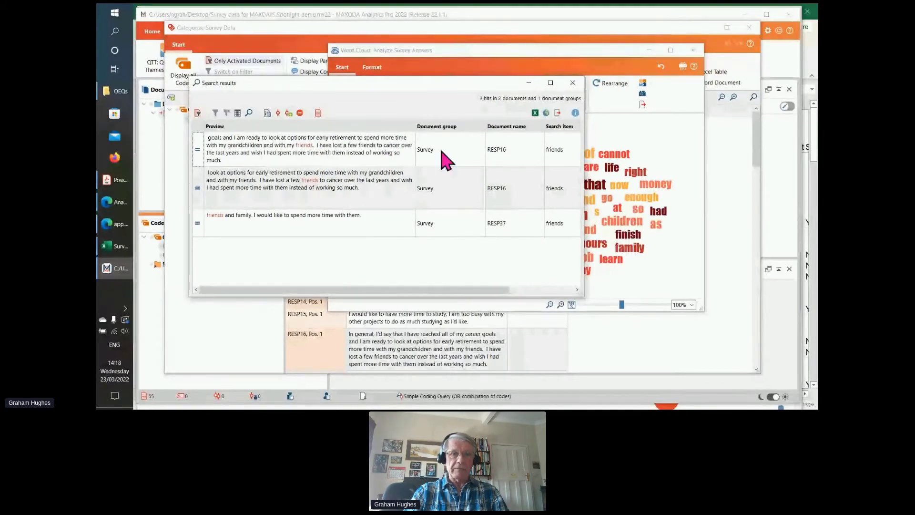
- Autocode the "friends" hits by paragraph with a new red code named Friends, and close the search results and word cloud
click(288, 113)
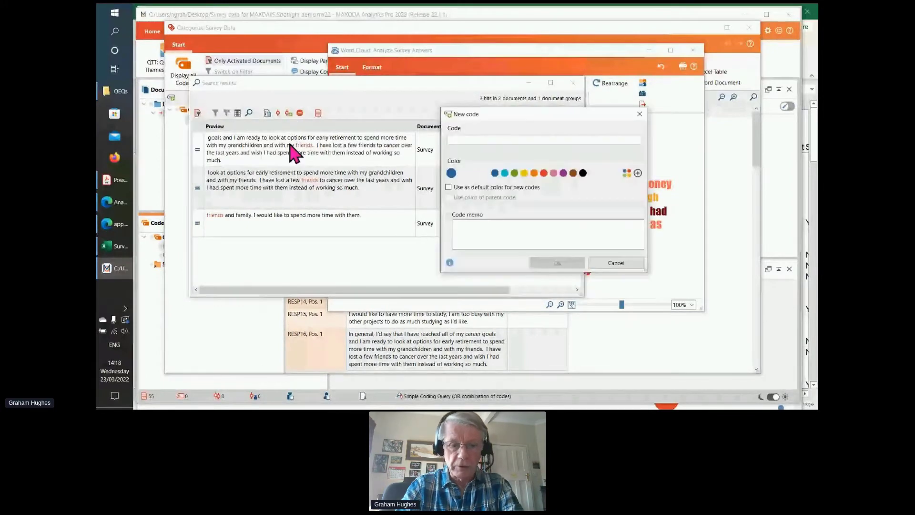
text(Friends)
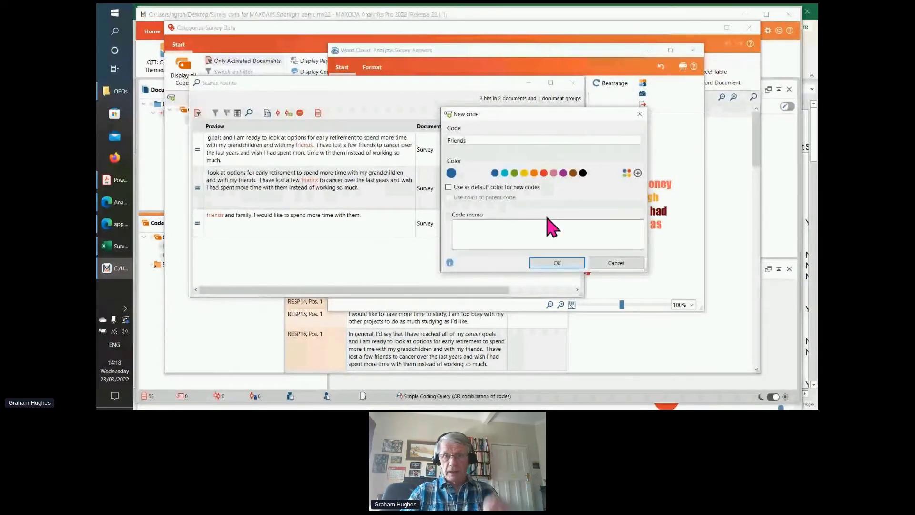
click(544, 172)
click(557, 263)
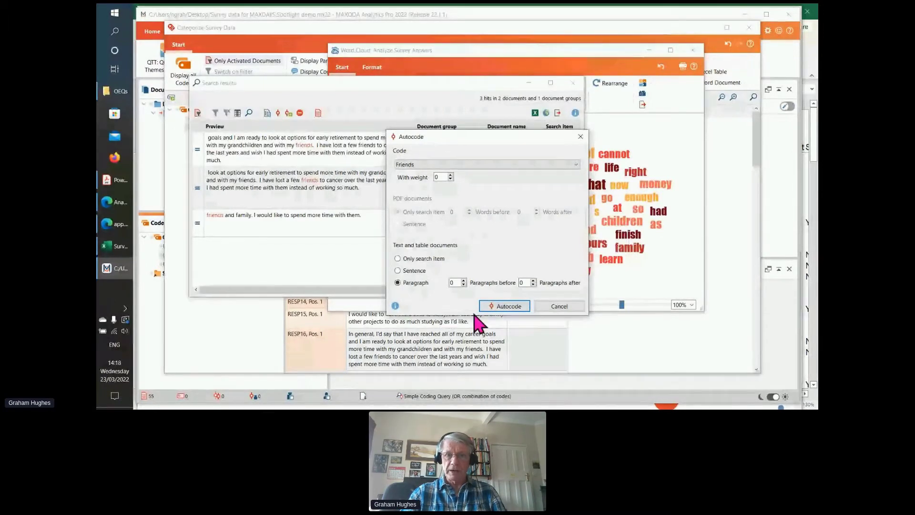
click(504, 306)
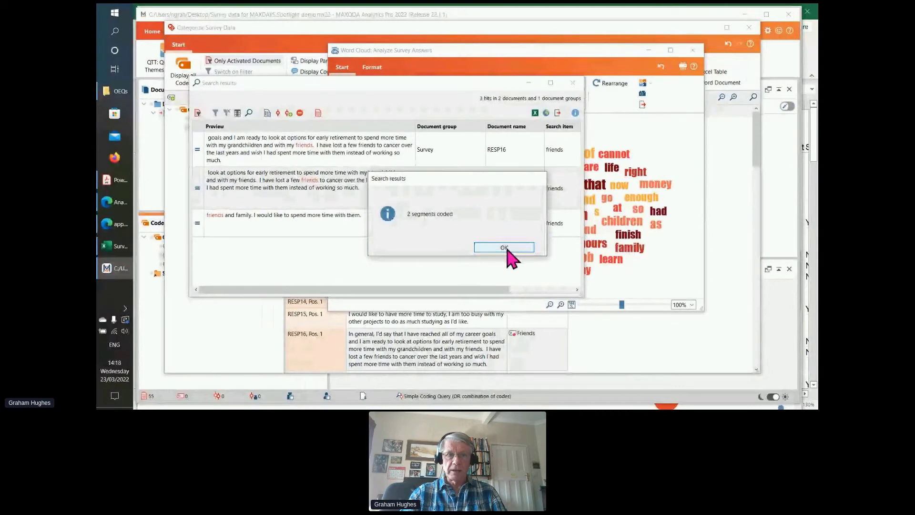
click(506, 248)
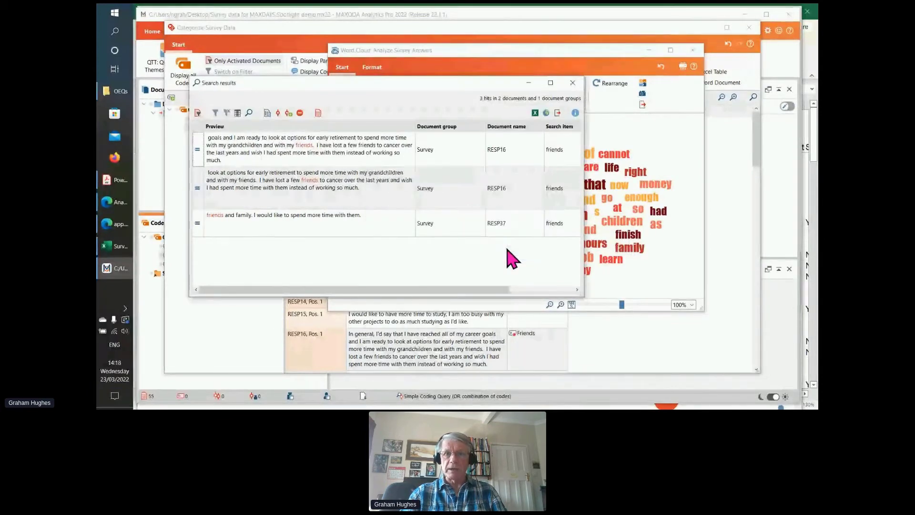
click(574, 84)
click(697, 50)
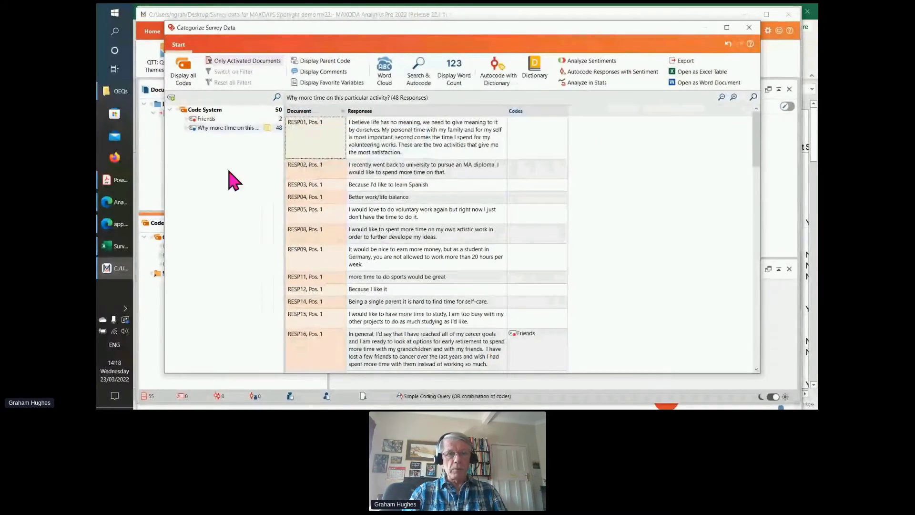
- Make Friends a subcode of "Why more time on this particular activity?" and review its coded responses and the full response list
click(205, 120)
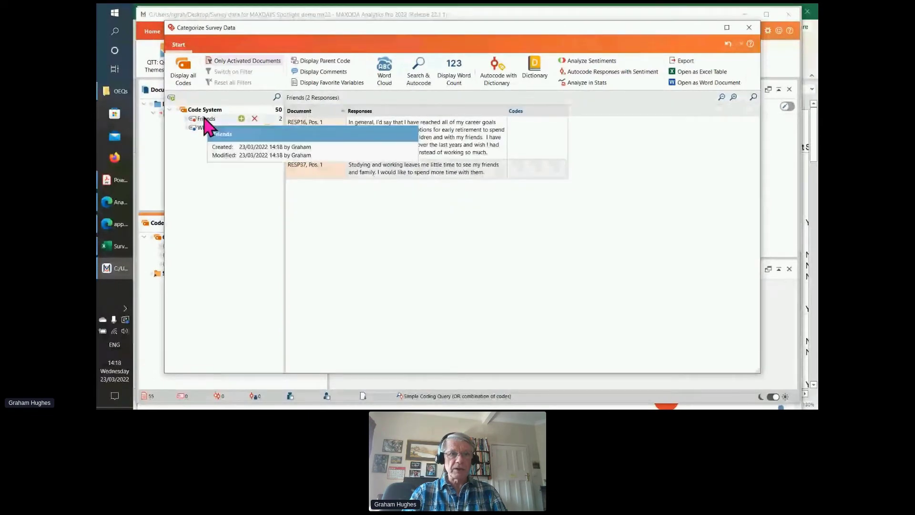
drag(206, 132, 207, 130)
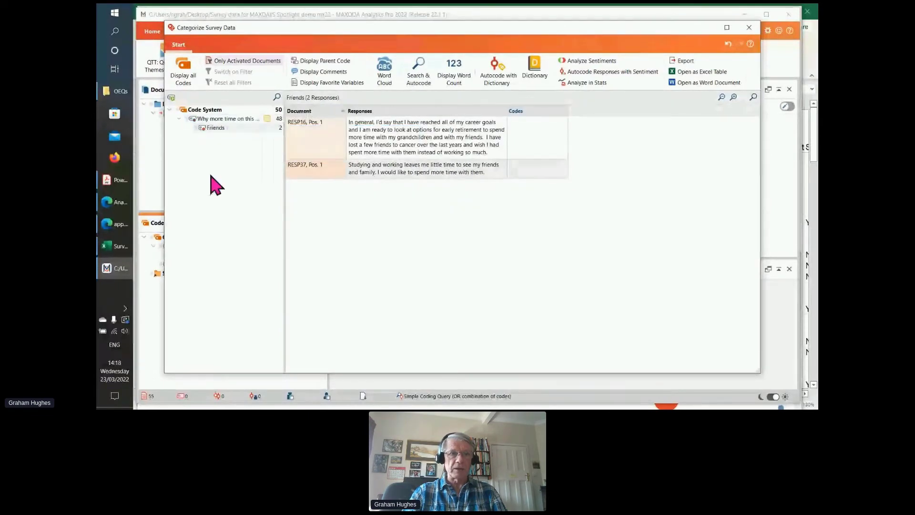
click(218, 128)
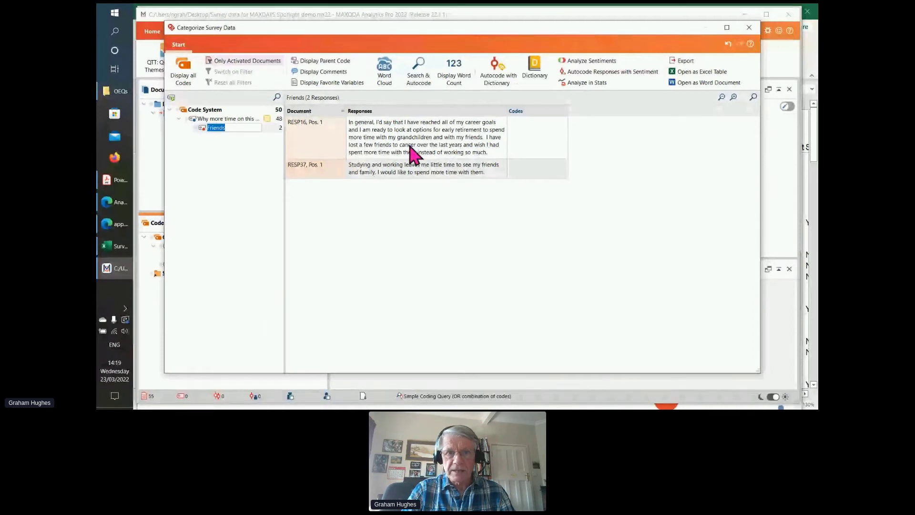
click(473, 147)
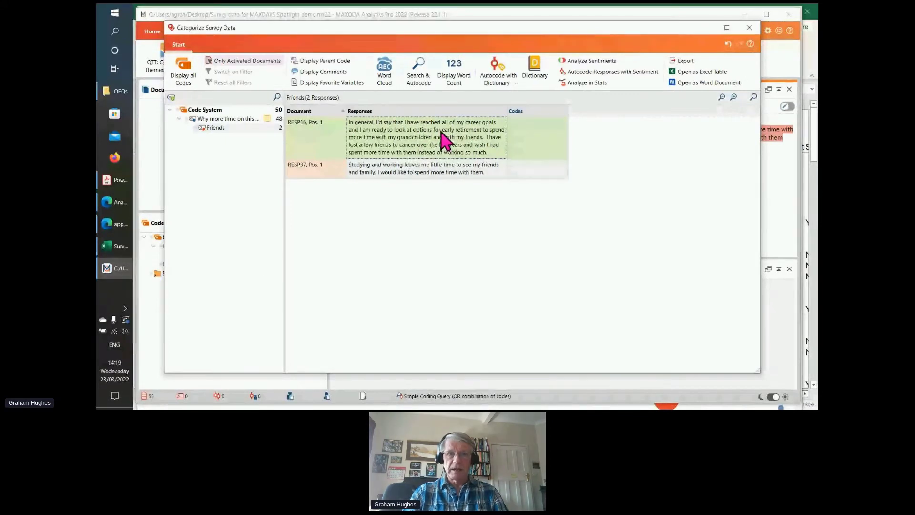
click(222, 120)
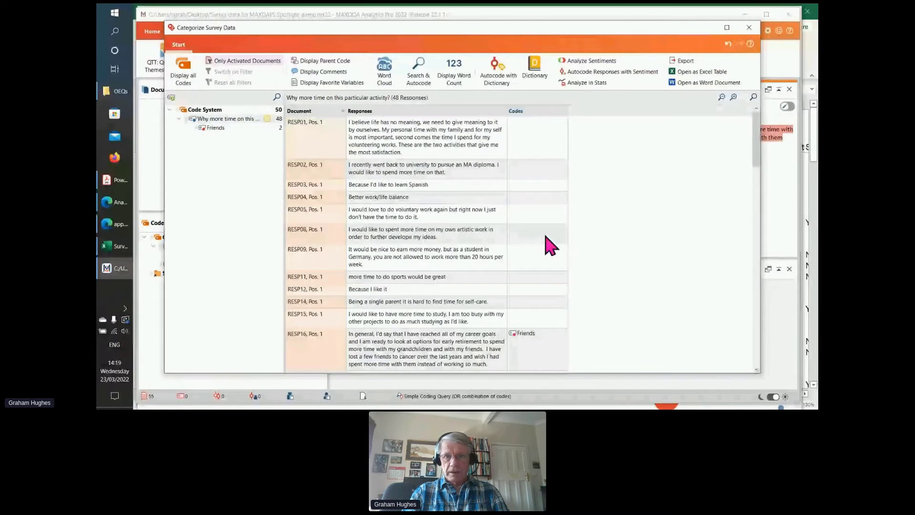
scroll(548, 246, down, 3)
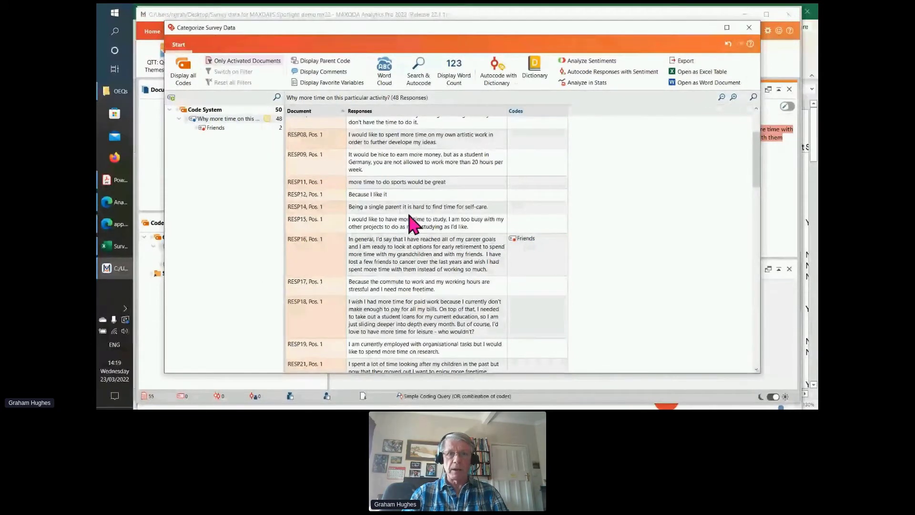
- Create another word cloud of the question's responses and examine its word frequency list
click(386, 71)
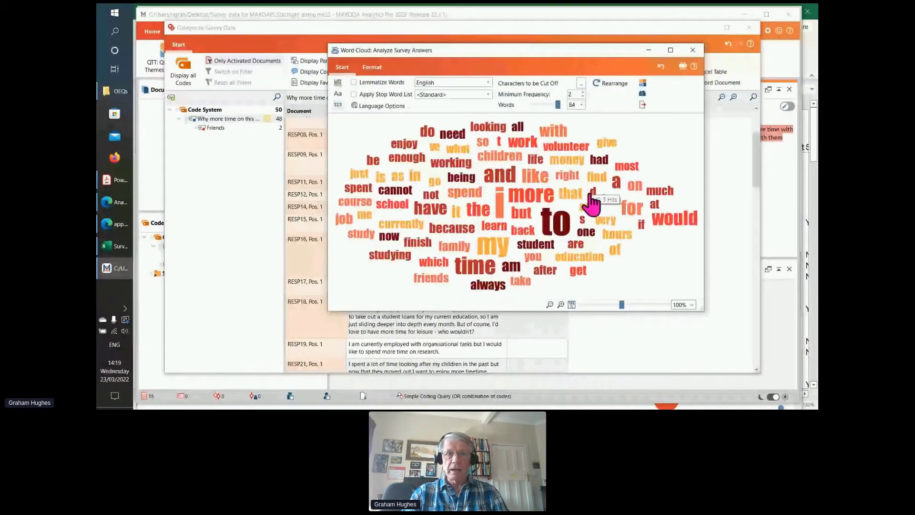
click(338, 82)
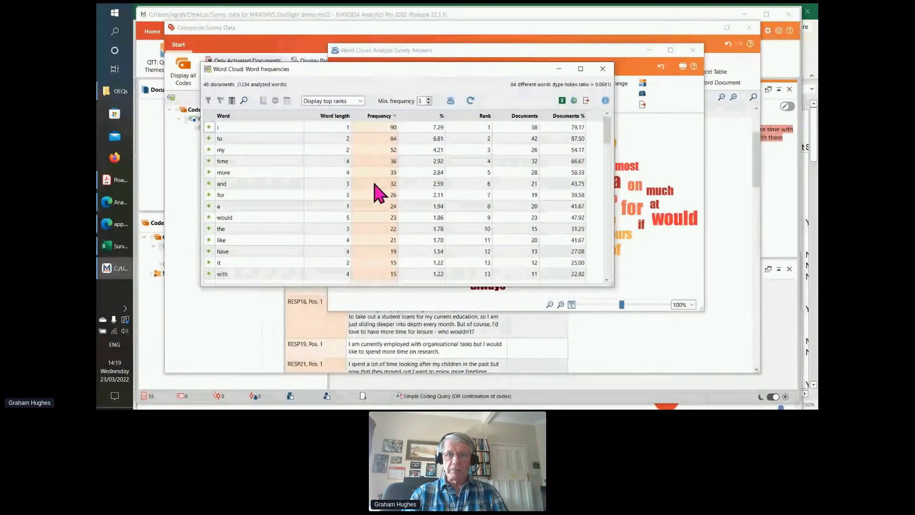
drag(607, 142, 613, 210)
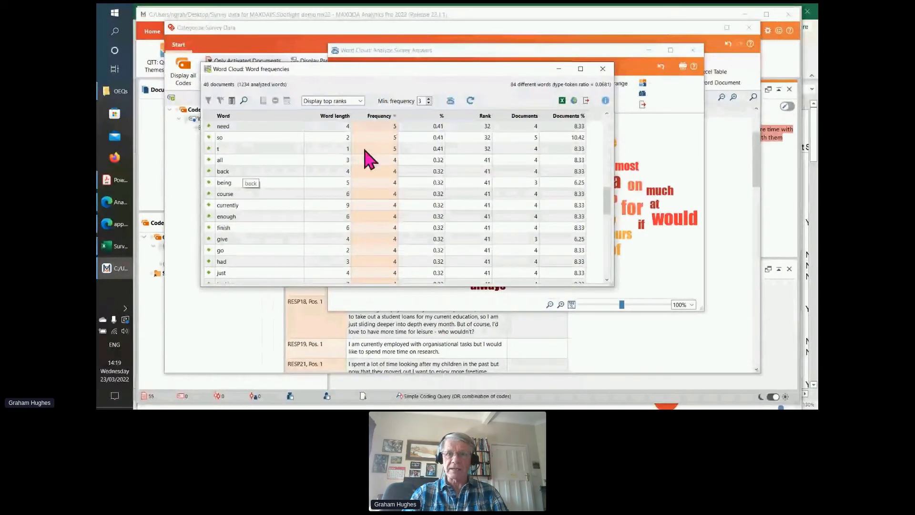
click(603, 69)
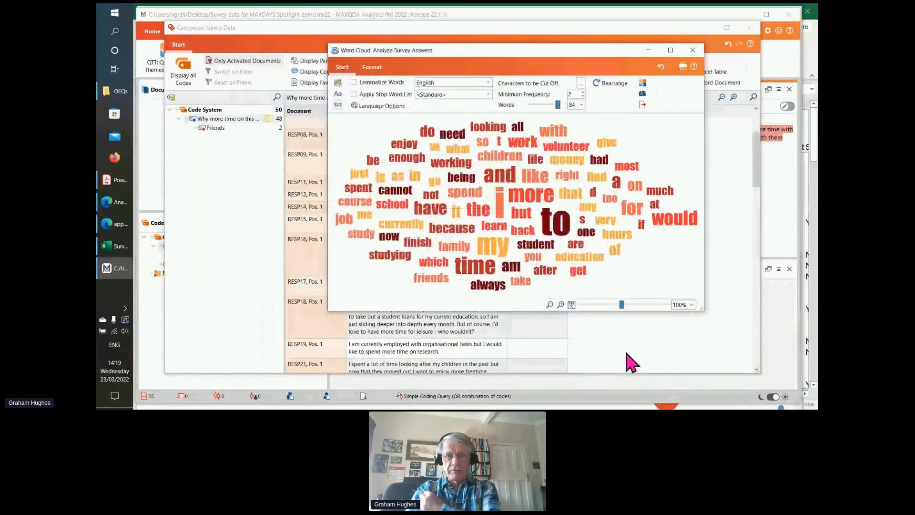
- Autocode the word "family" in the word cloud by paragraph with a new code, keeping the suggested code name and memo
right_click(454, 258)
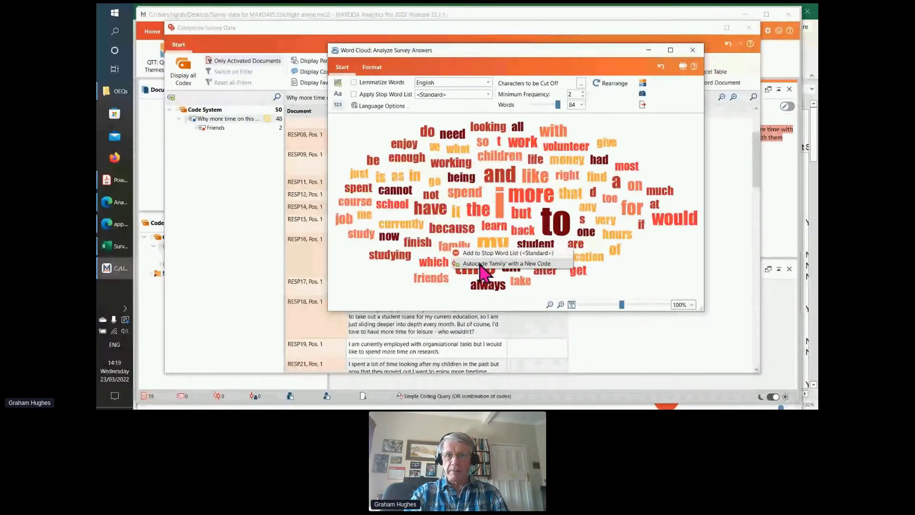
click(480, 264)
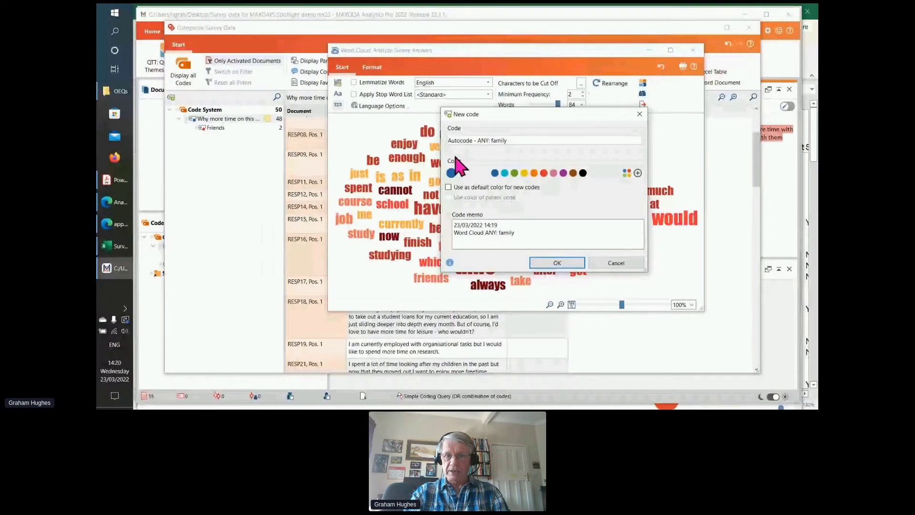
click(552, 263)
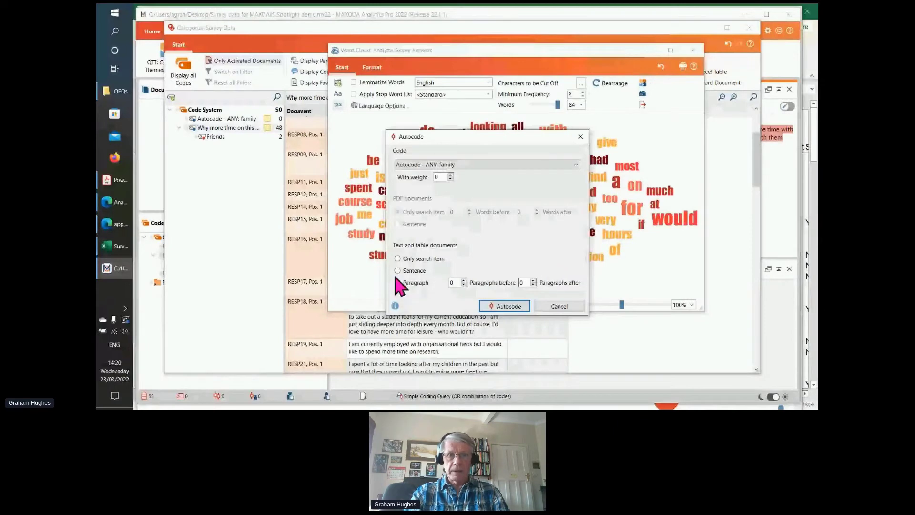
click(504, 306)
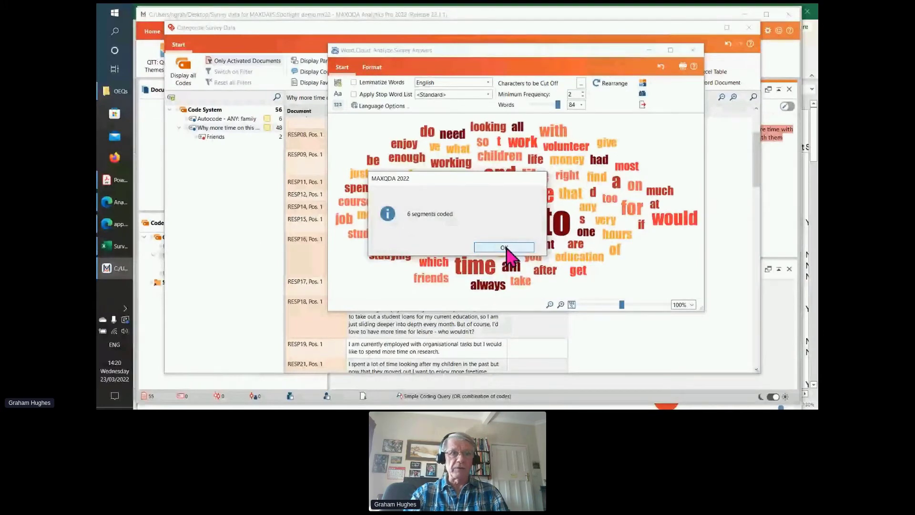
- Close the word cloud and make the autocoded family code a subcode of "Why more time on this particular activity?"
click(504, 248)
click(692, 51)
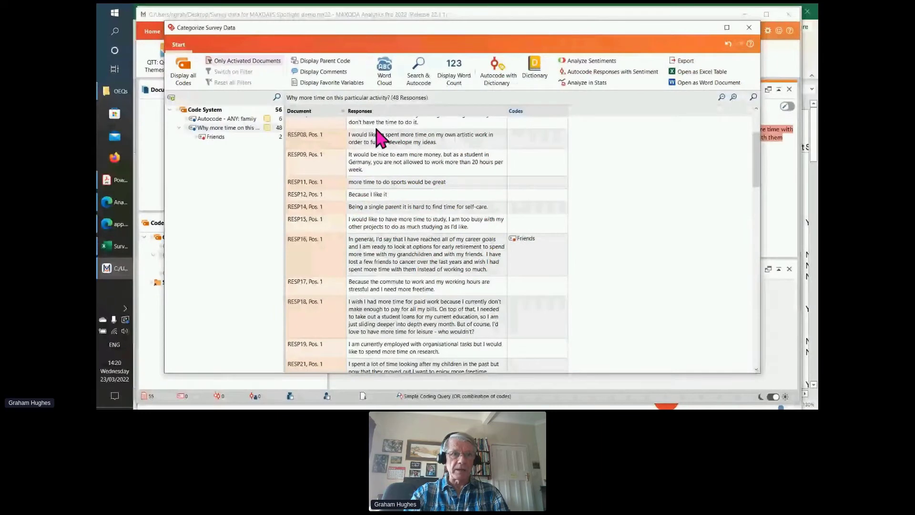
mouse_move(204, 118)
drag(204, 120, 205, 144)
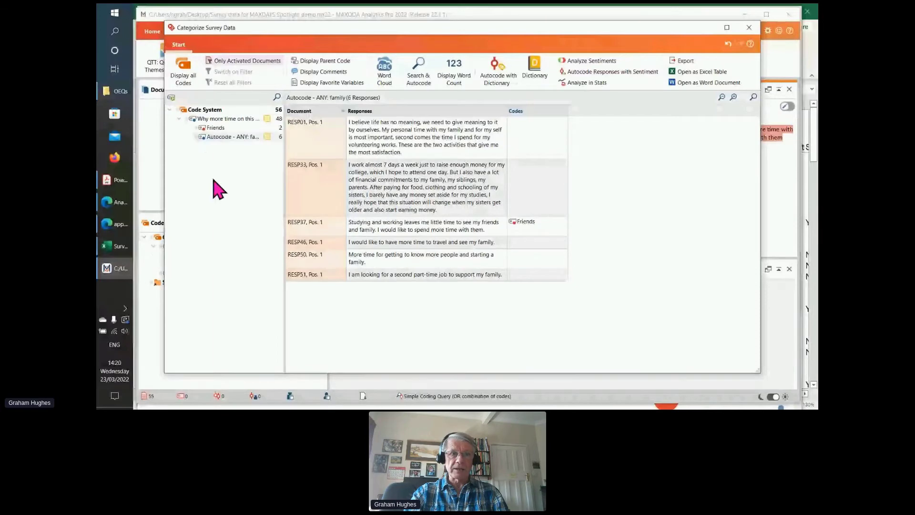
- Examine the codes assigned across all responses to "Why more time on this particular activity?"
click(210, 119)
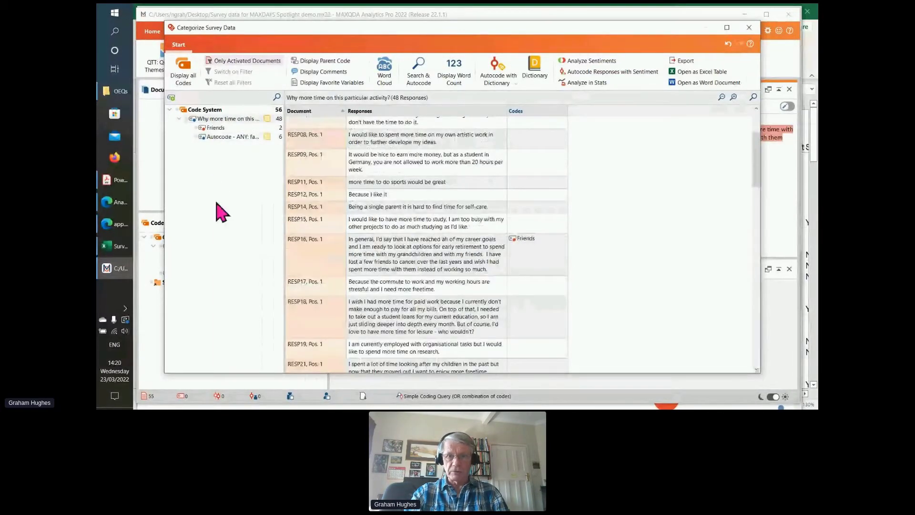
scroll(628, 210, down, 3)
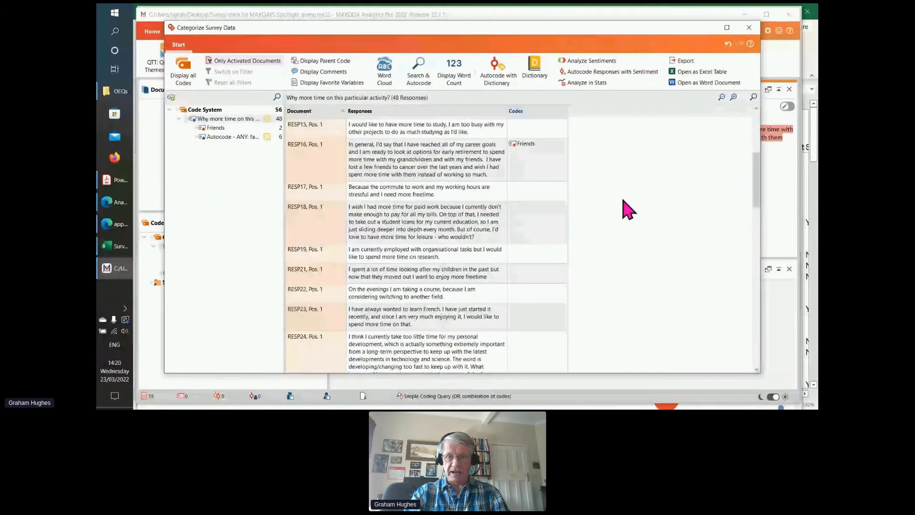
scroll(628, 210, down, 6)
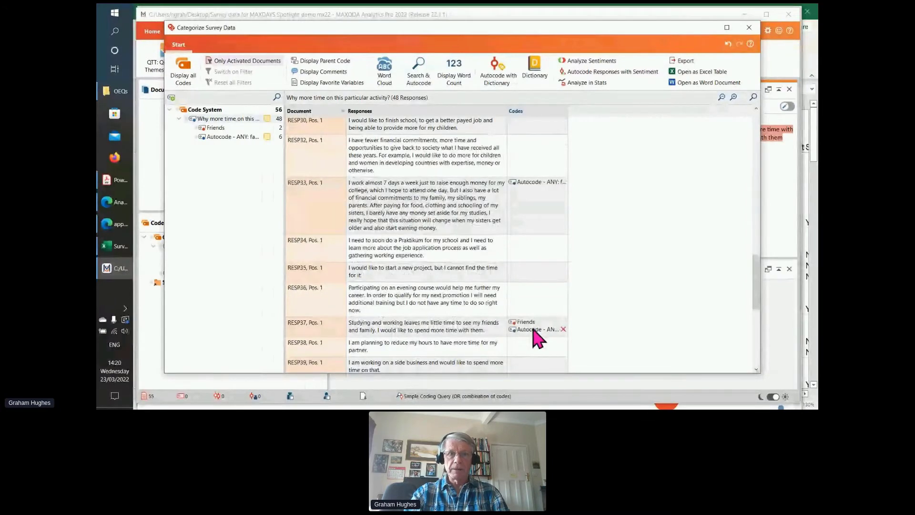
scroll(520, 304, up, 3)
scroll(519, 304, up, 10)
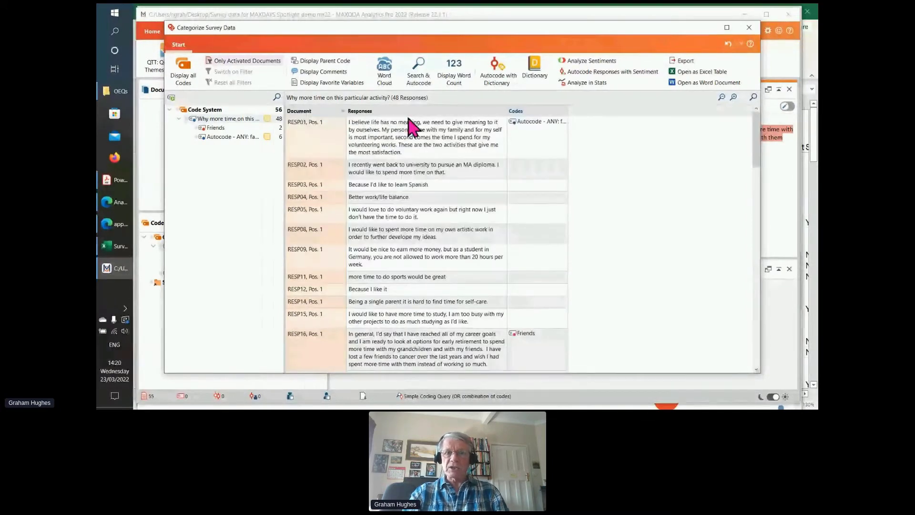
- Search the listed responses for "child" and look through the hits
click(418, 81)
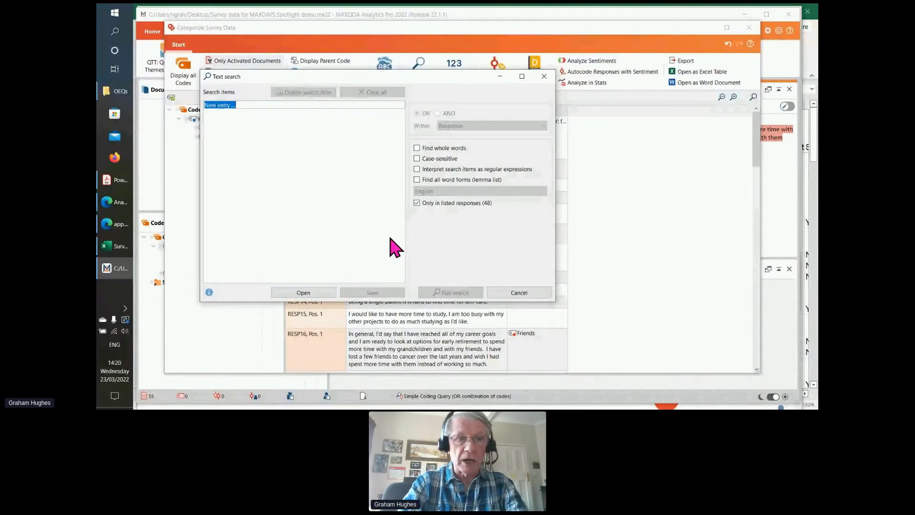
text(child)
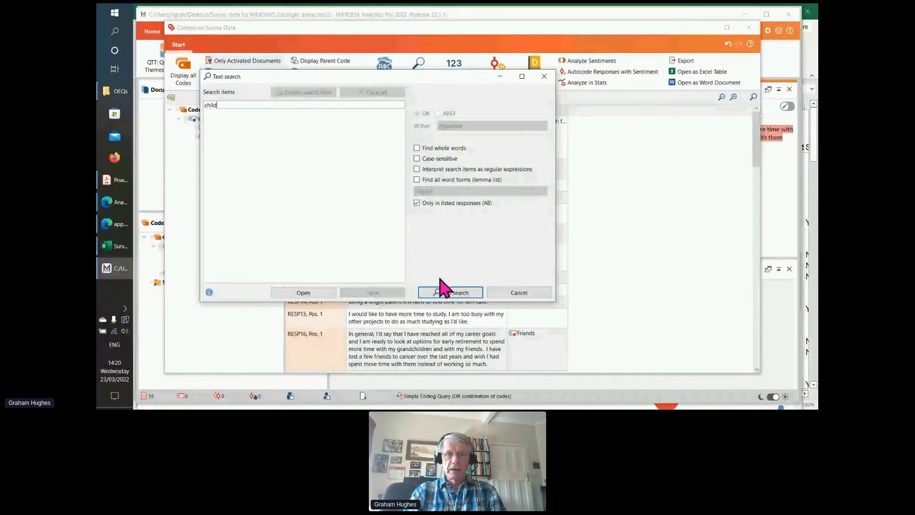
click(446, 291)
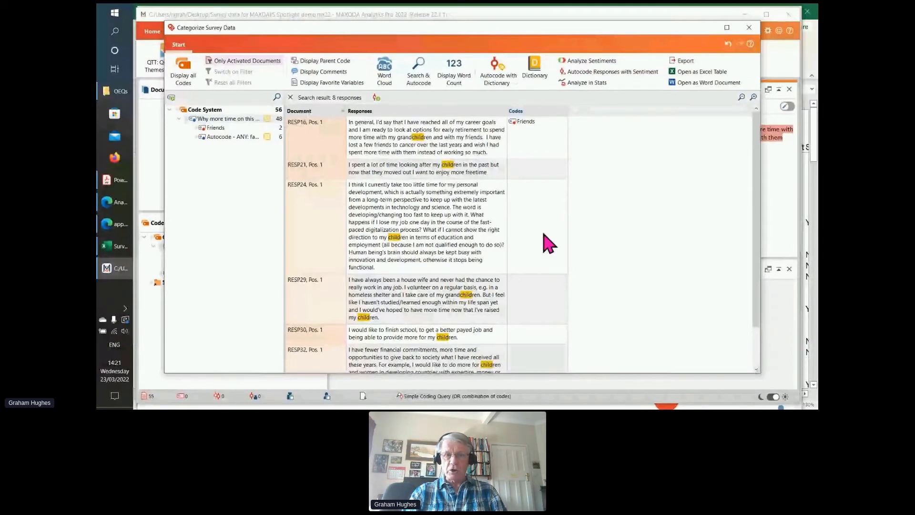
drag(754, 228, 673, 256)
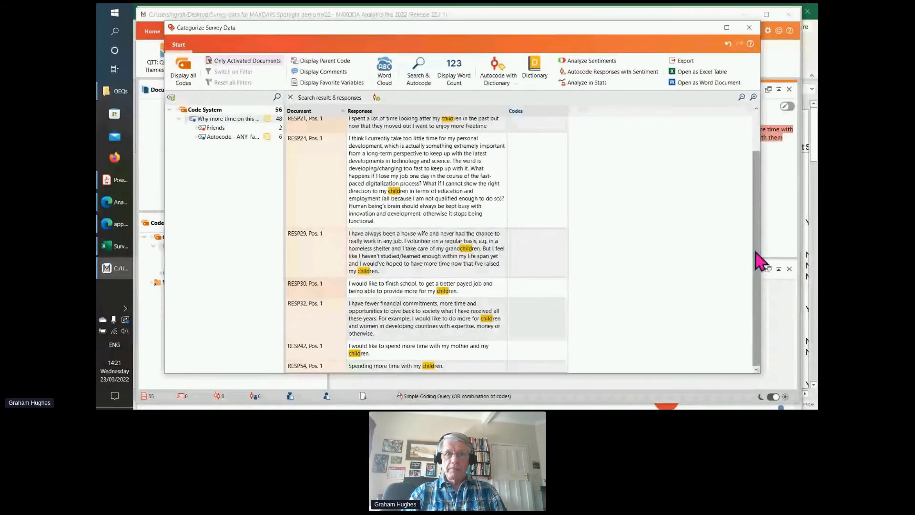
drag(759, 266, 761, 215)
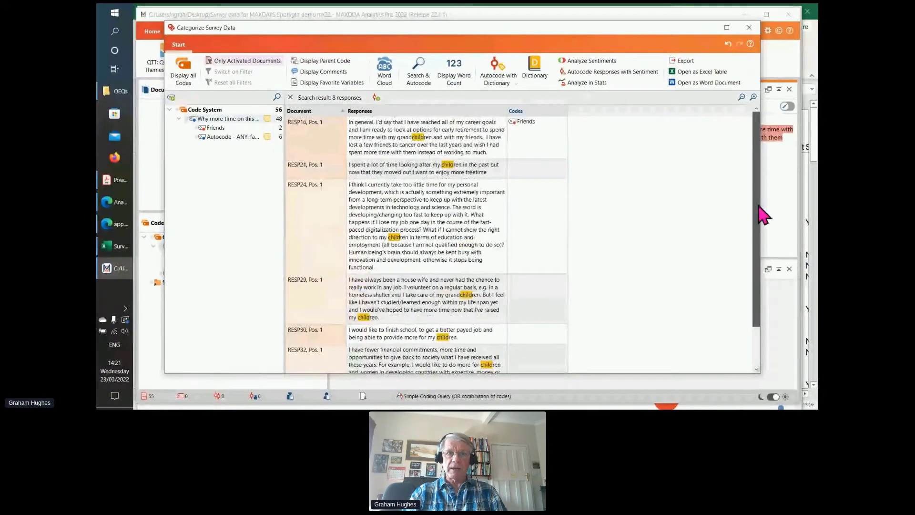
- Autocode the responses found by the "child" search with a new yellow code, keeping the suggested code name and memo
click(376, 98)
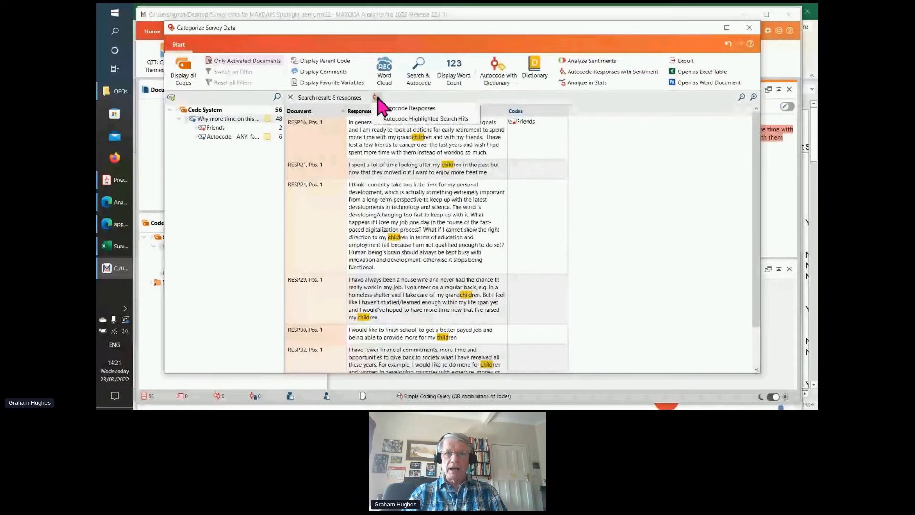
click(446, 118)
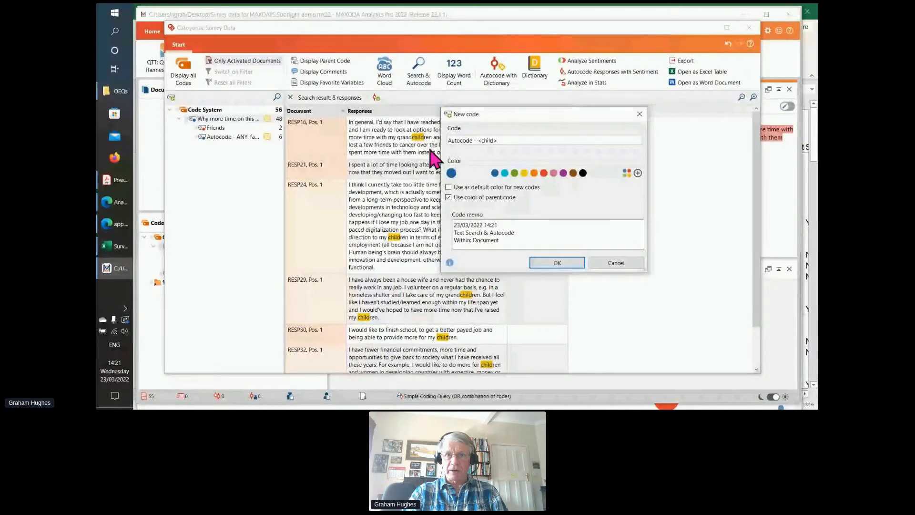
click(524, 173)
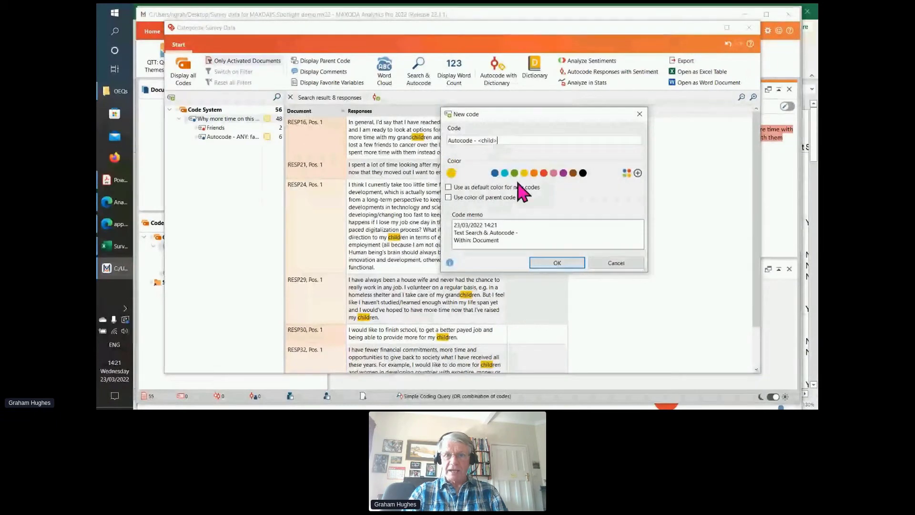
click(558, 264)
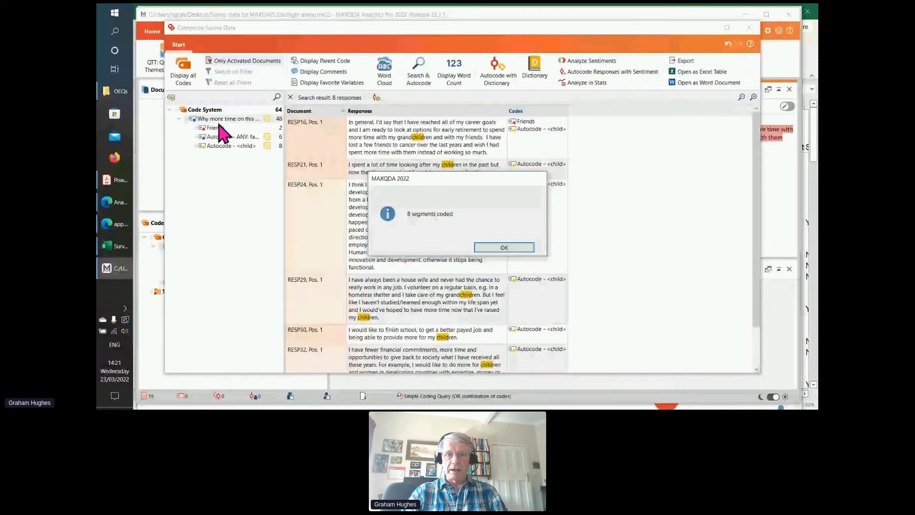
click(504, 247)
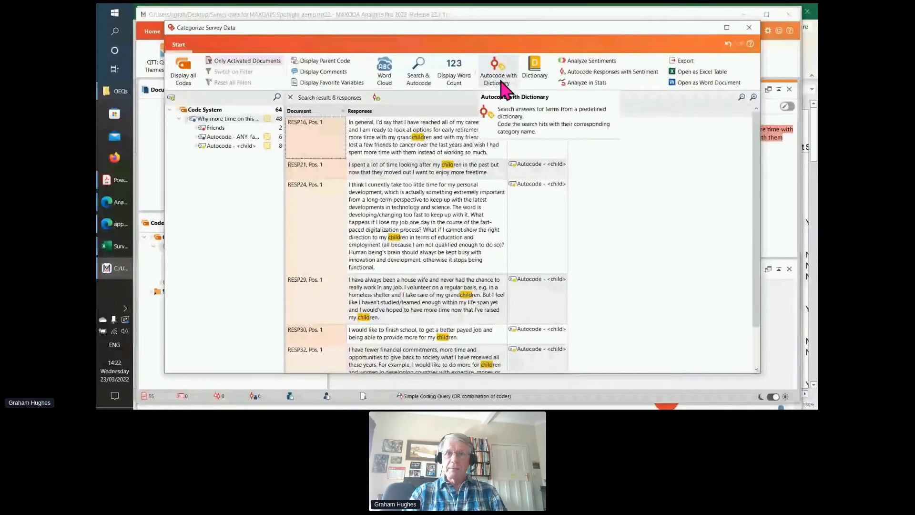
- Examine the search items of the family, education and culture categories in the global dictionary "OEQs activities"
click(536, 72)
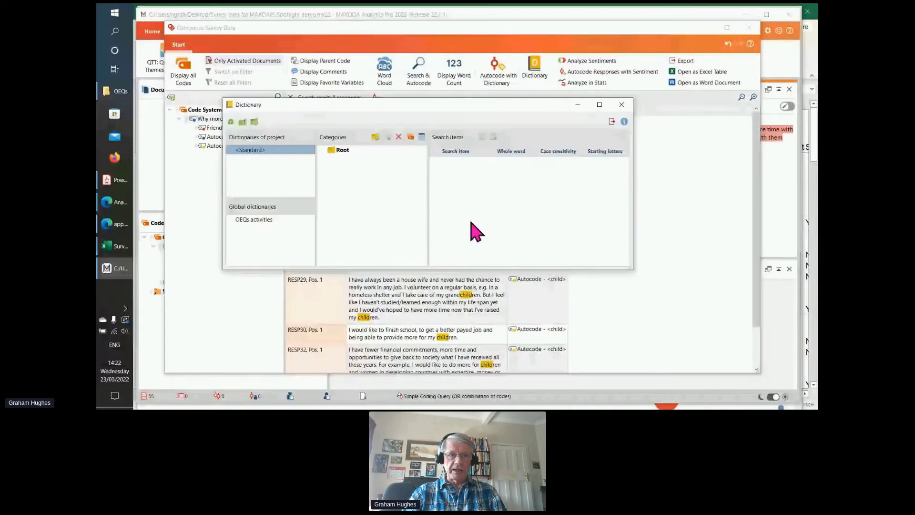
click(242, 221)
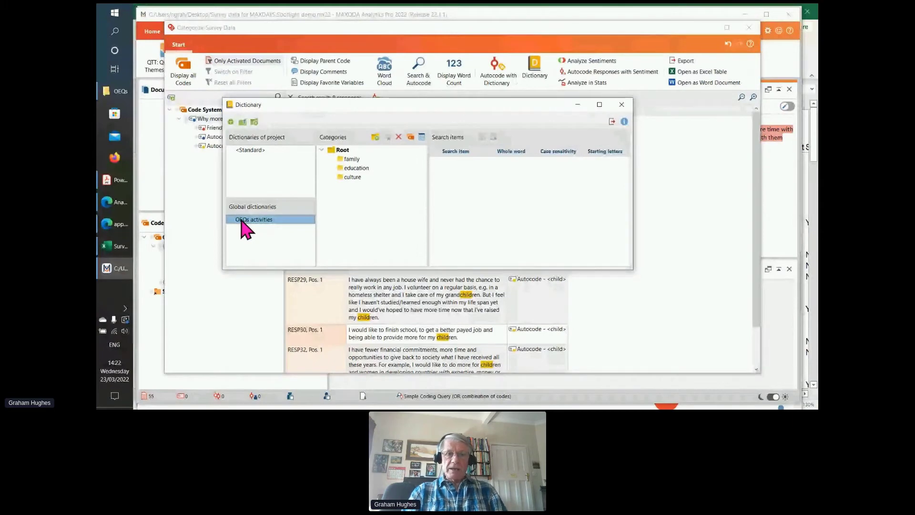
click(352, 159)
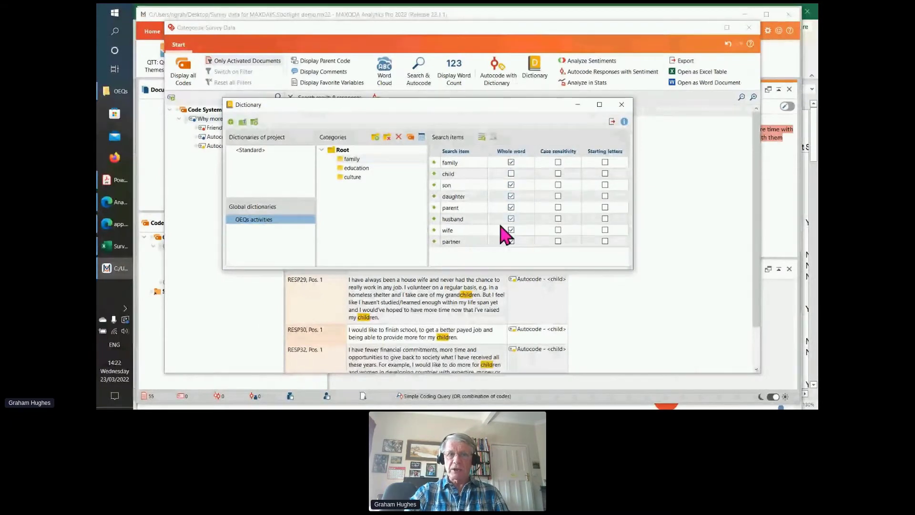
click(367, 168)
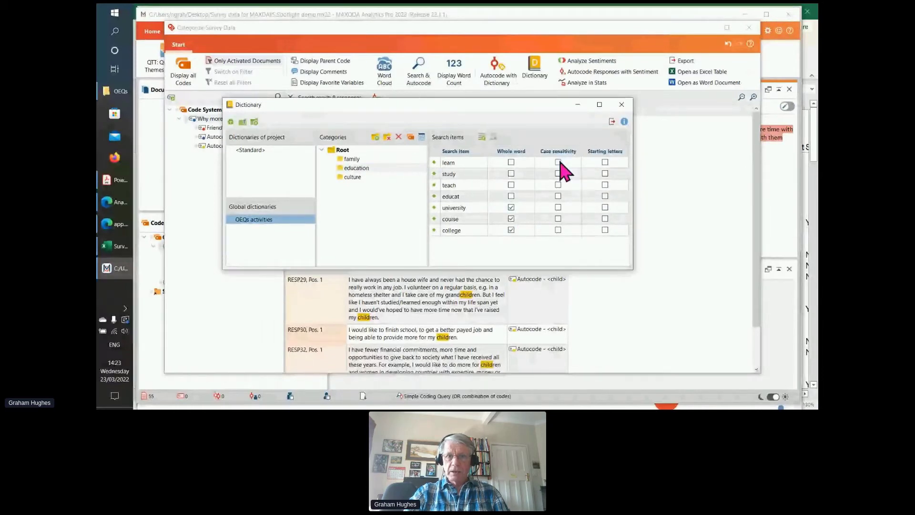
click(510, 229)
click(511, 219)
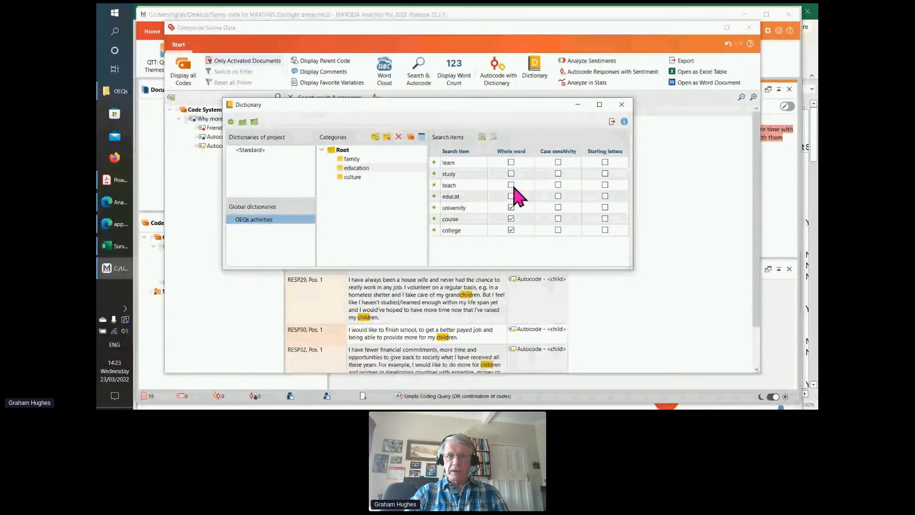
click(351, 177)
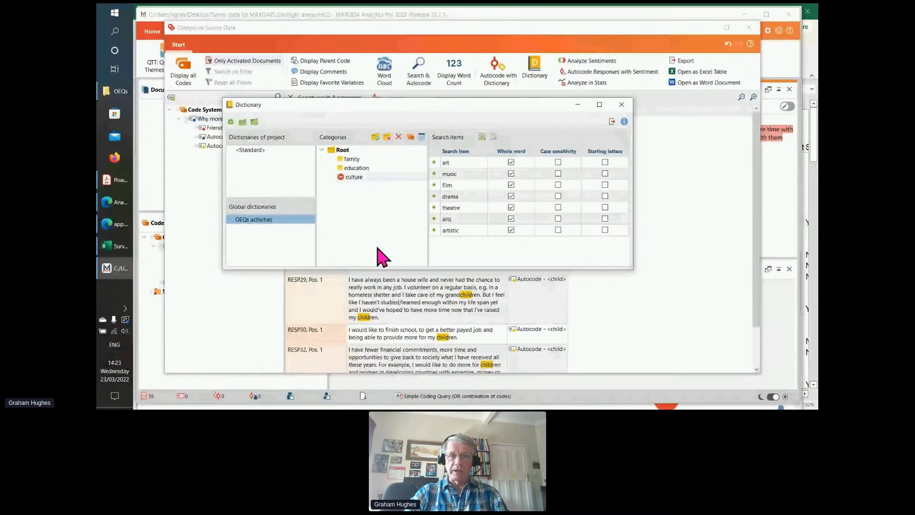
- Activate the culture category, deactivate the family category in the "OEQs activities" dictionary, and close the dictionary
right_click(351, 177)
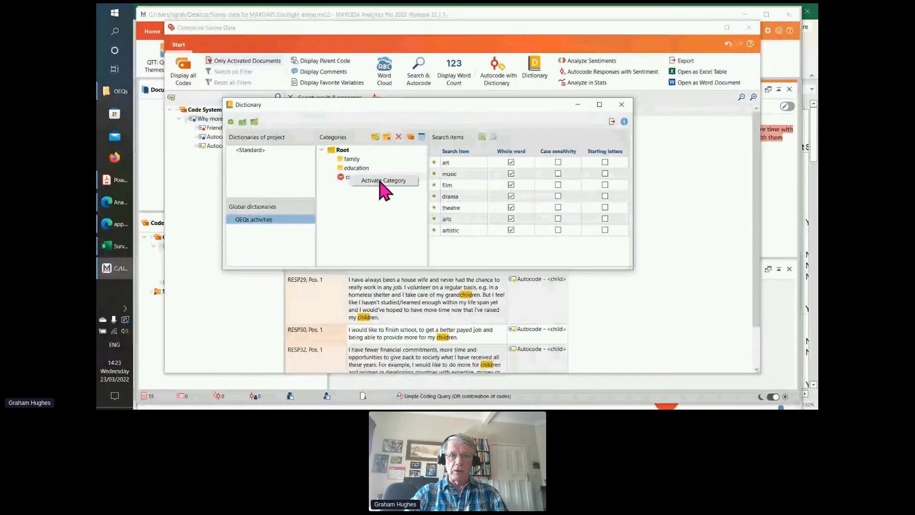
click(381, 181)
right_click(351, 160)
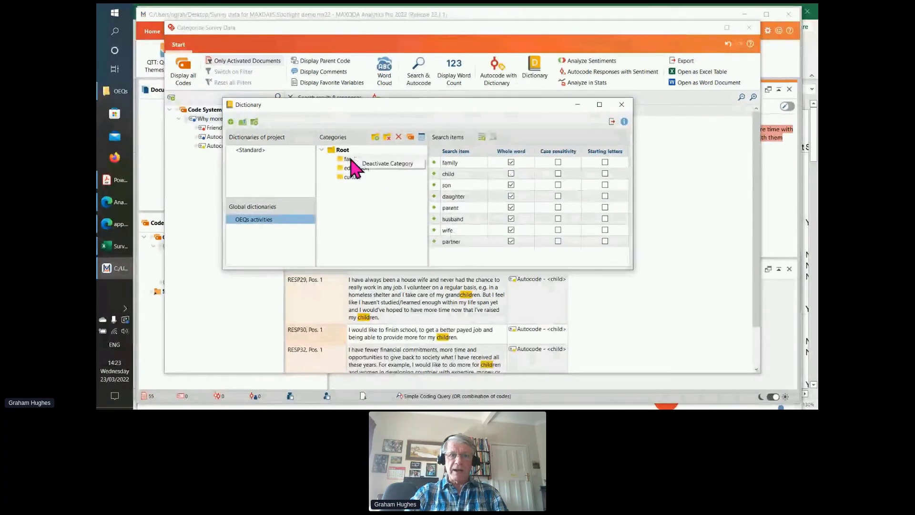
click(387, 163)
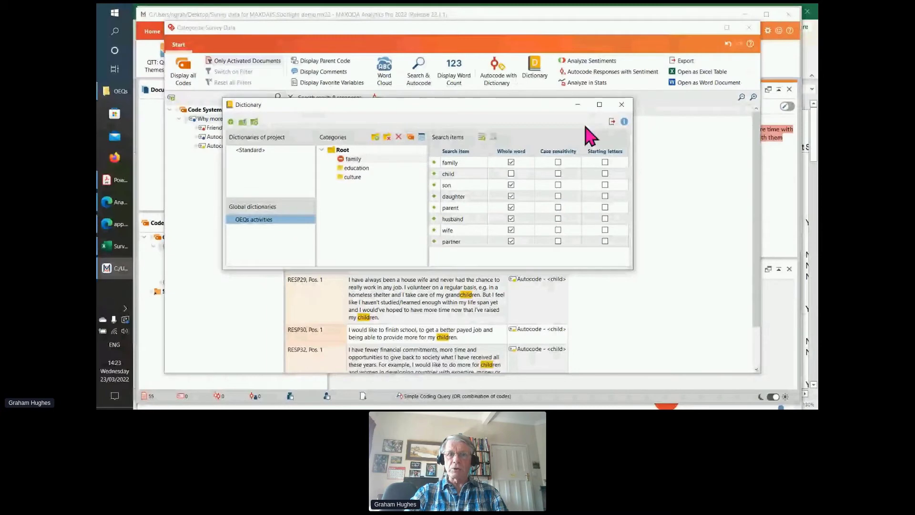
click(621, 104)
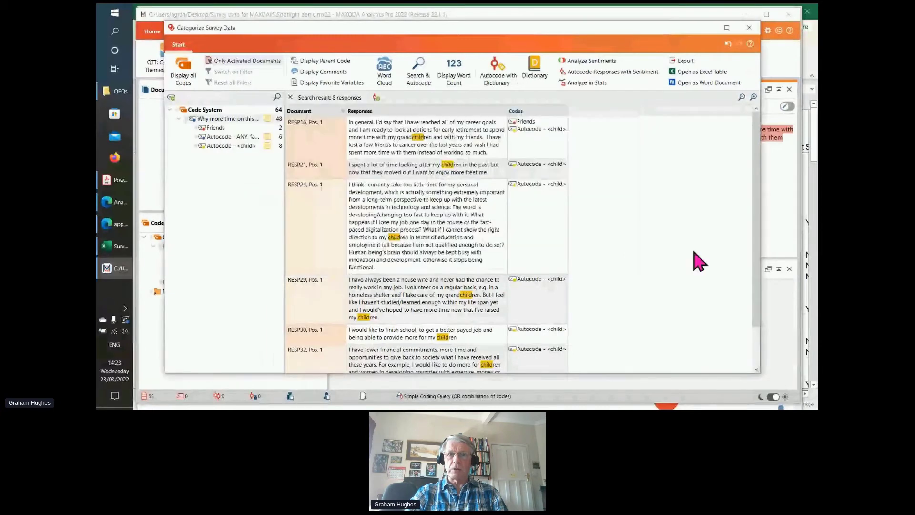
click(498, 67)
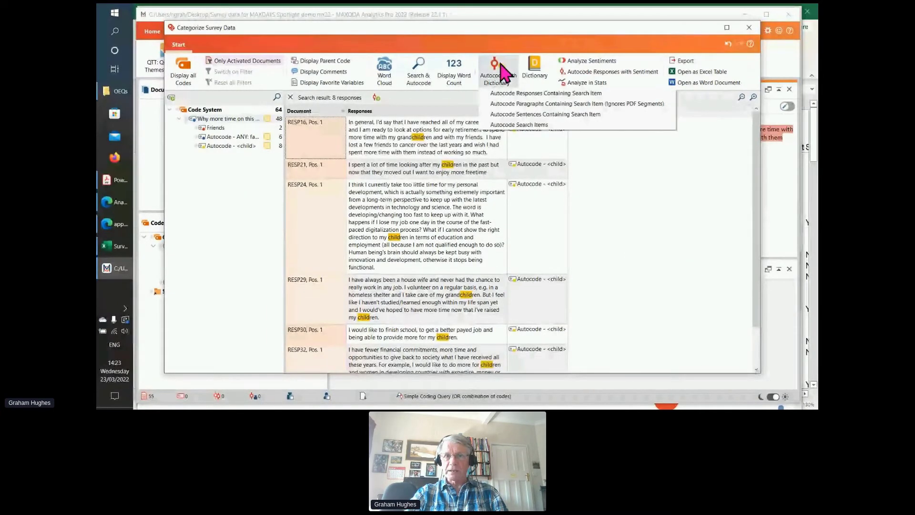
click(563, 94)
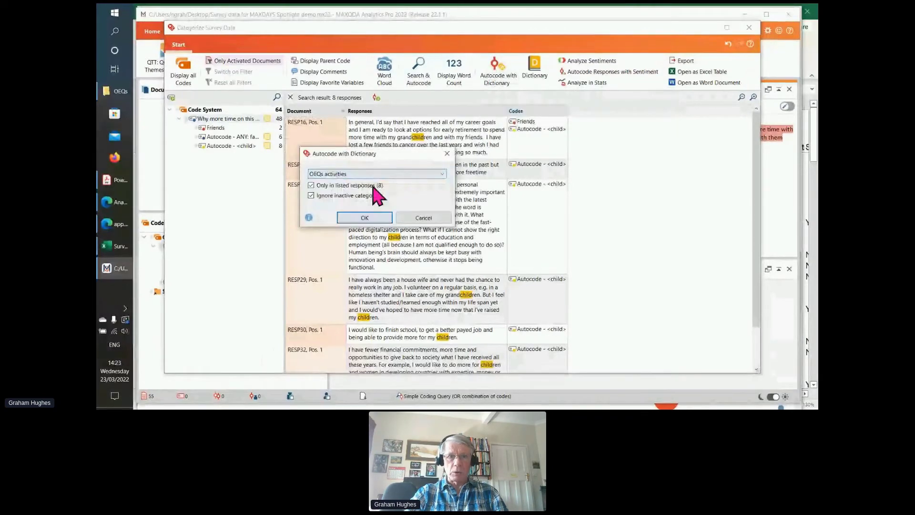
click(420, 219)
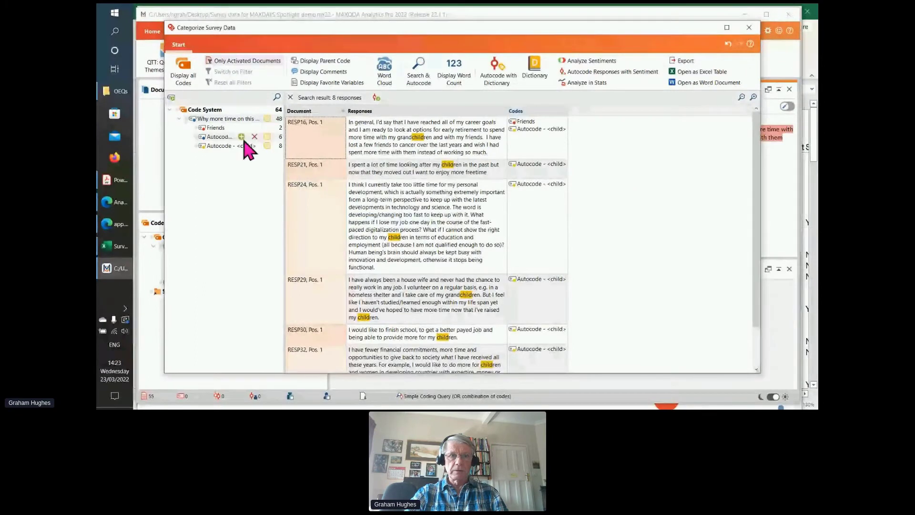
- Clear the "child" search results so all responses to "Why more time on this particular activity?" are listed
double_click(217, 119)
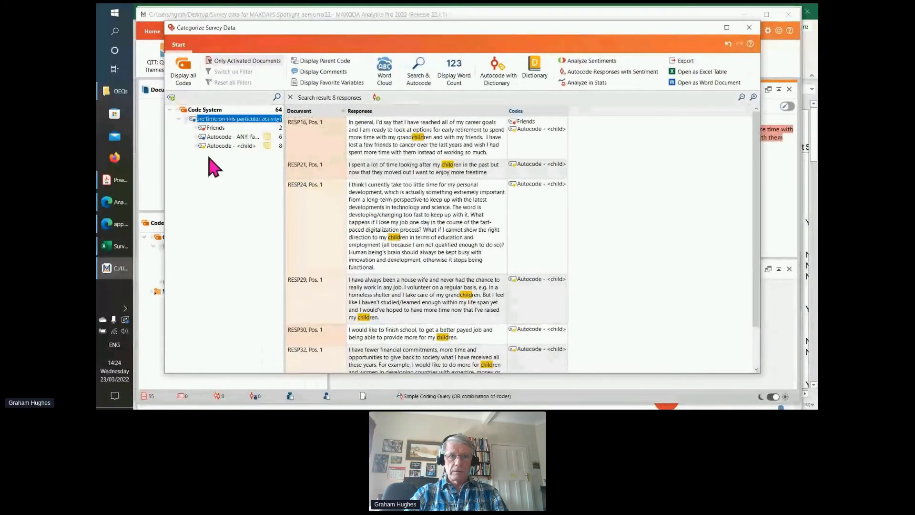
key(Escape)
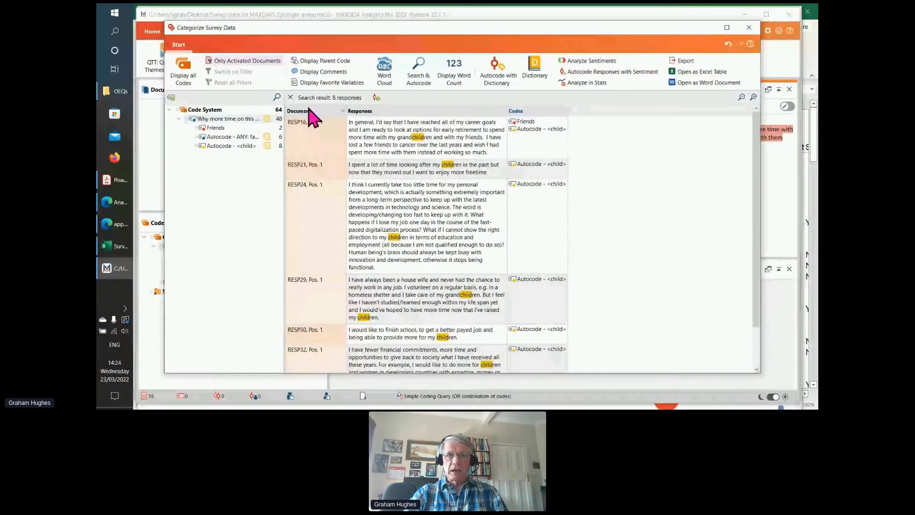
click(291, 98)
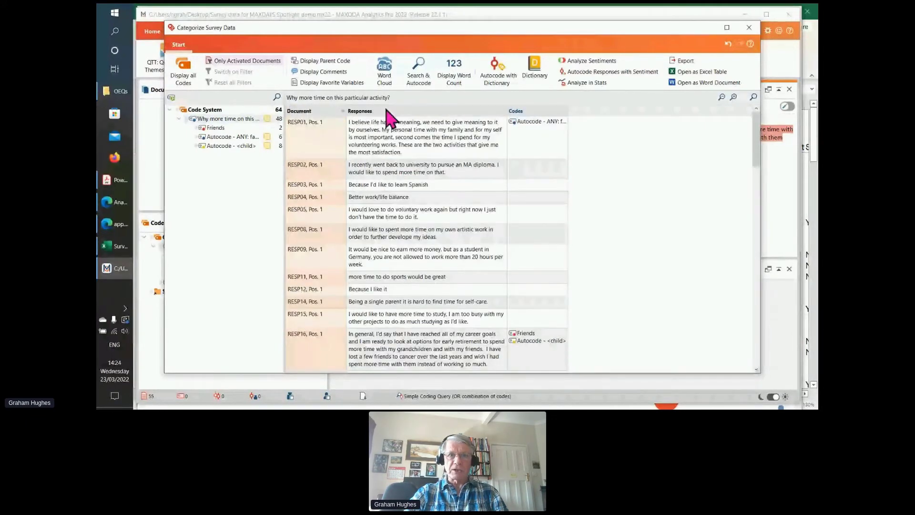
- Run the "child" search over the listed responses once more and close its results
click(419, 66)
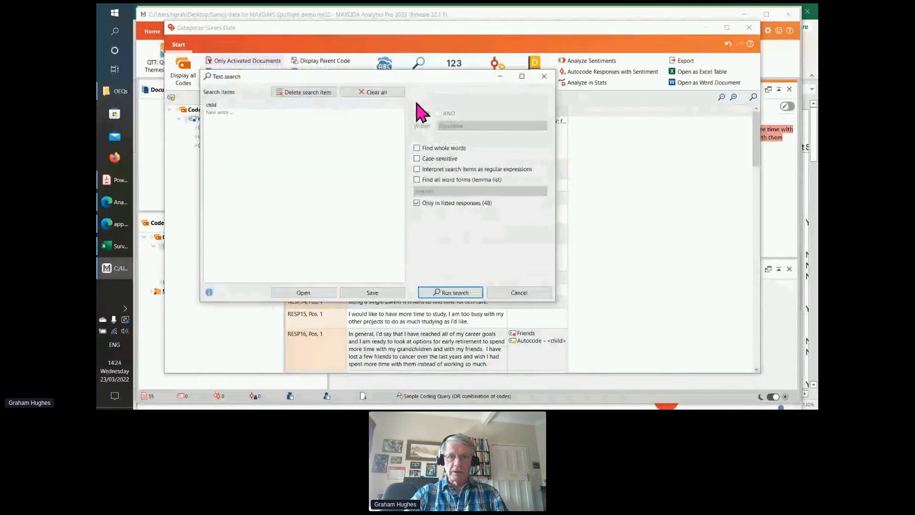
click(465, 294)
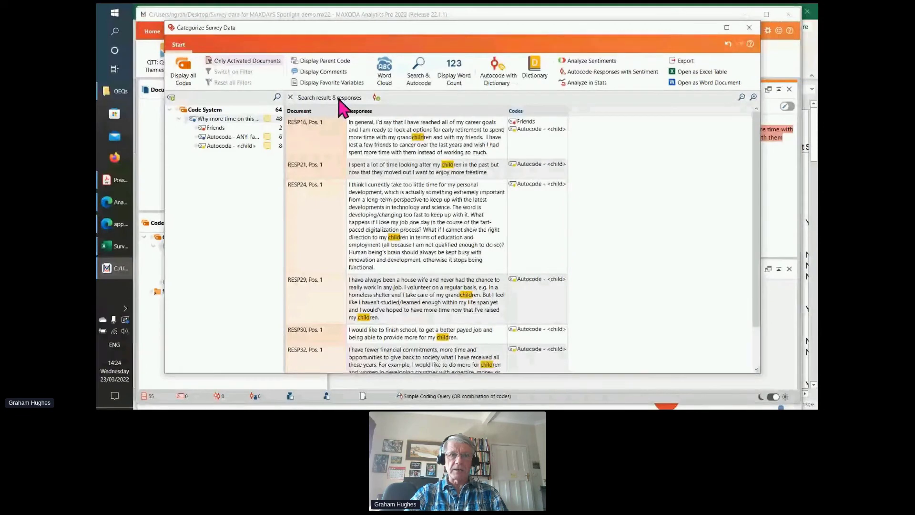
click(290, 97)
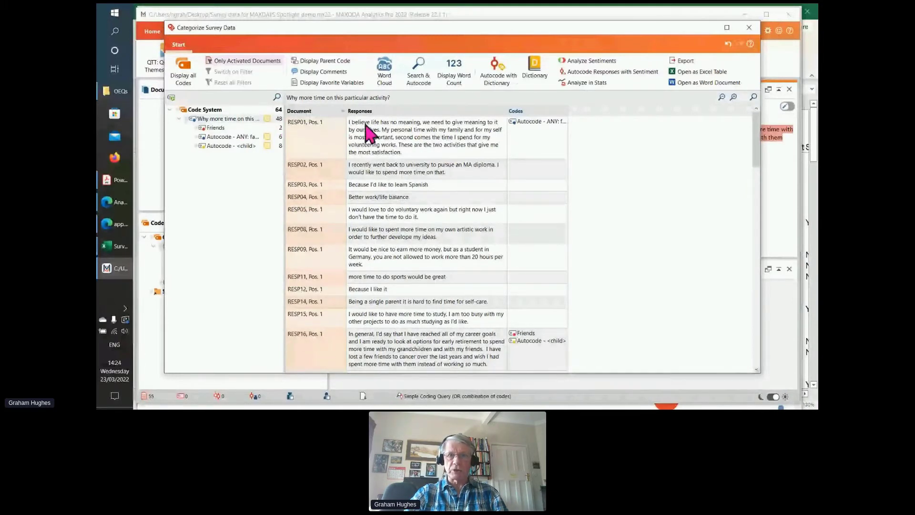
- Autocode only the listed responses with the "OEQs activities" dictionary, ignoring inactive categories
click(497, 71)
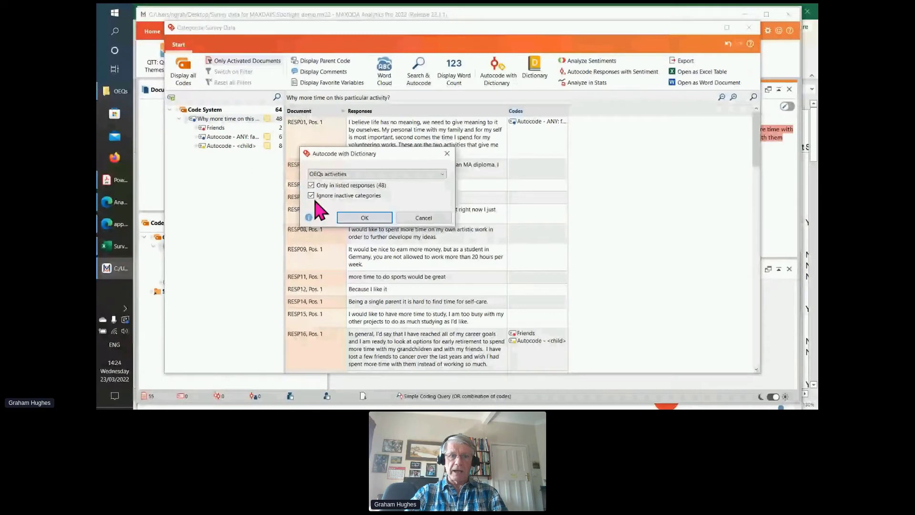
click(361, 219)
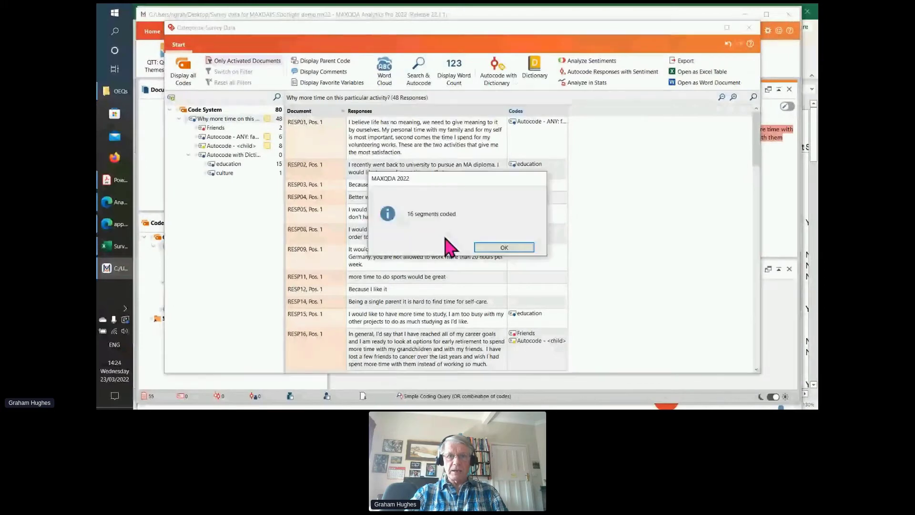
click(515, 249)
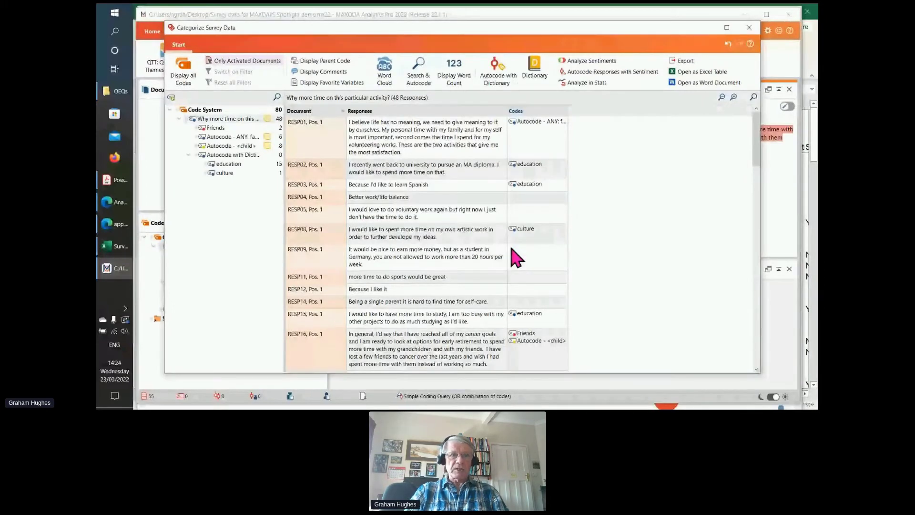
- Review the responses coded culture and education against the dictionary's education search items, and return to the question's full response list
click(219, 173)
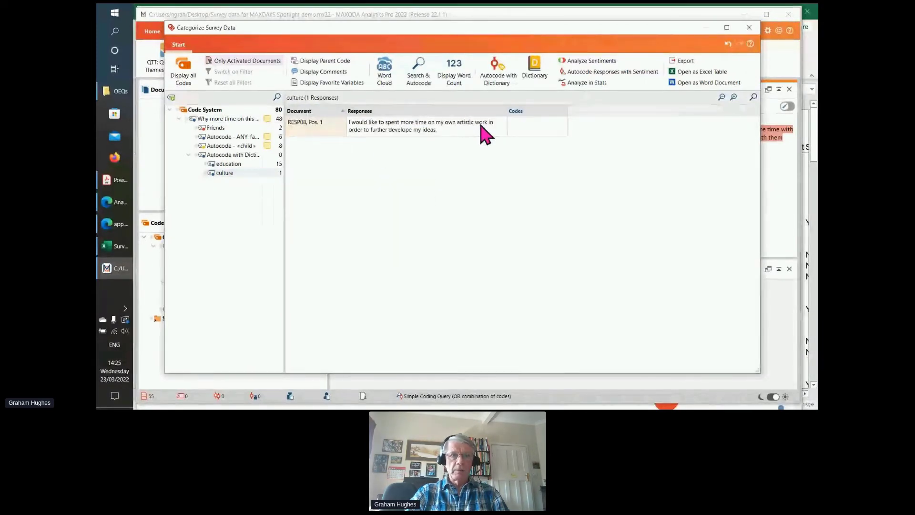
click(222, 165)
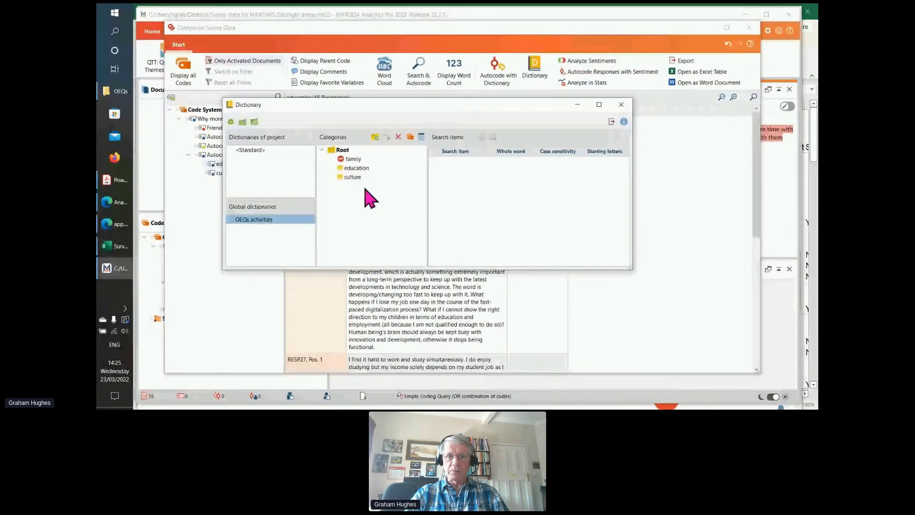
click(373, 169)
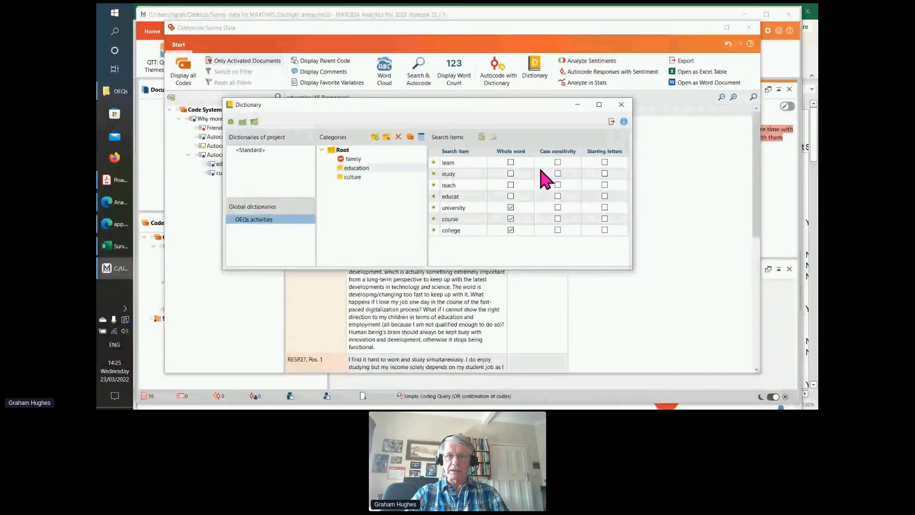
click(622, 106)
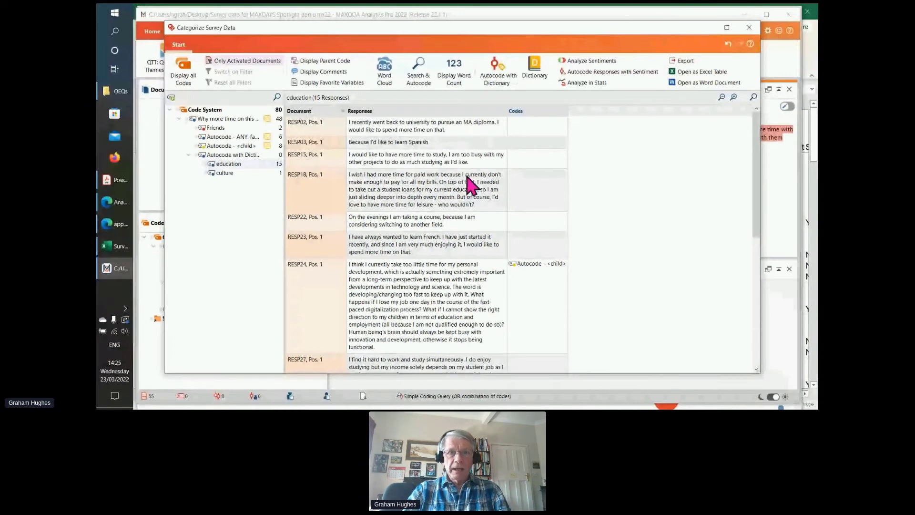
click(570, 241)
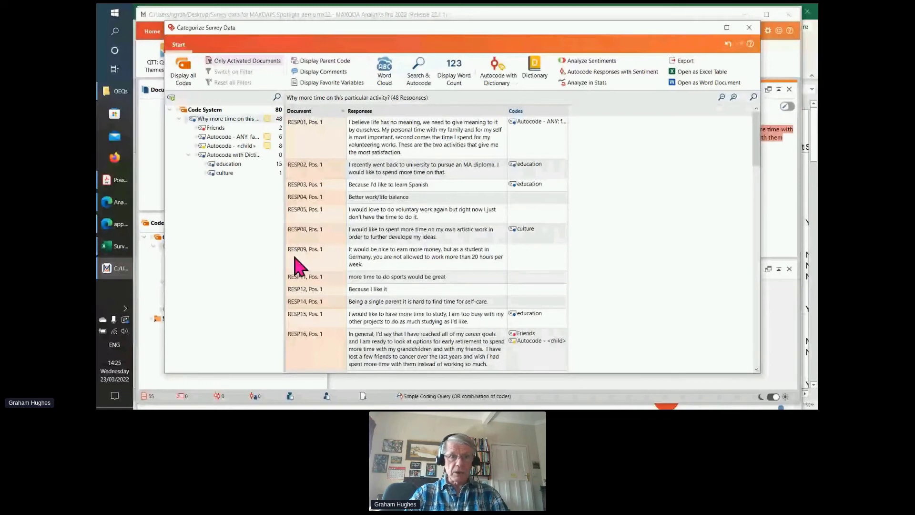
- Review the responses under "Autocode - <child>" and remove the RESP32 response about developing countries from that code
click(216, 147)
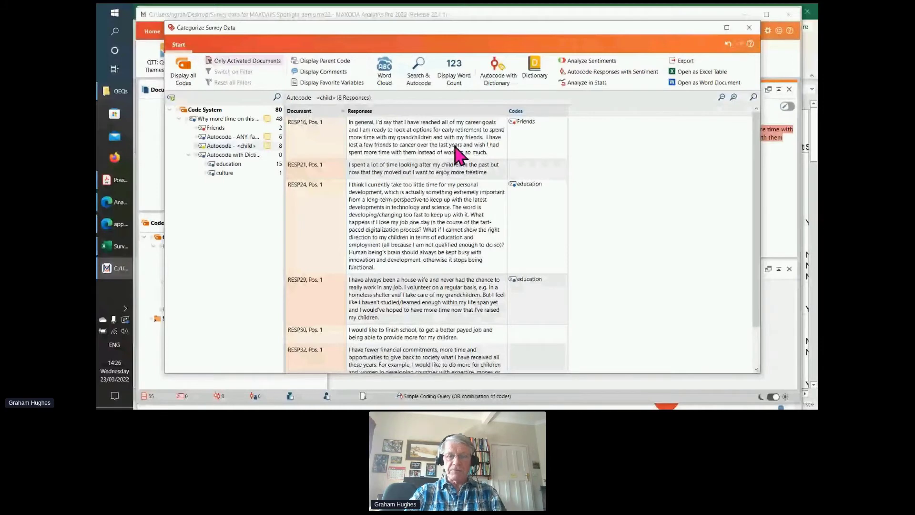
scroll(453, 162, down, 2)
scroll(444, 165, up, 2)
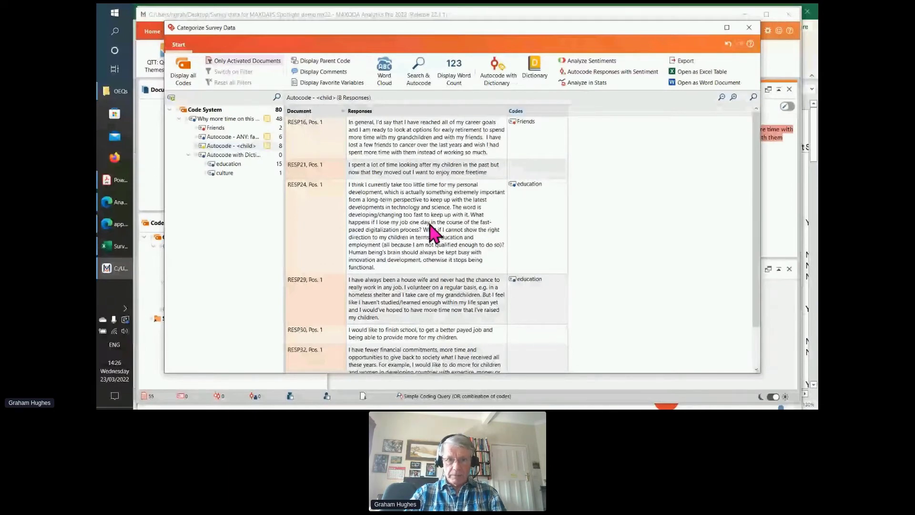
scroll(549, 349, down, 2)
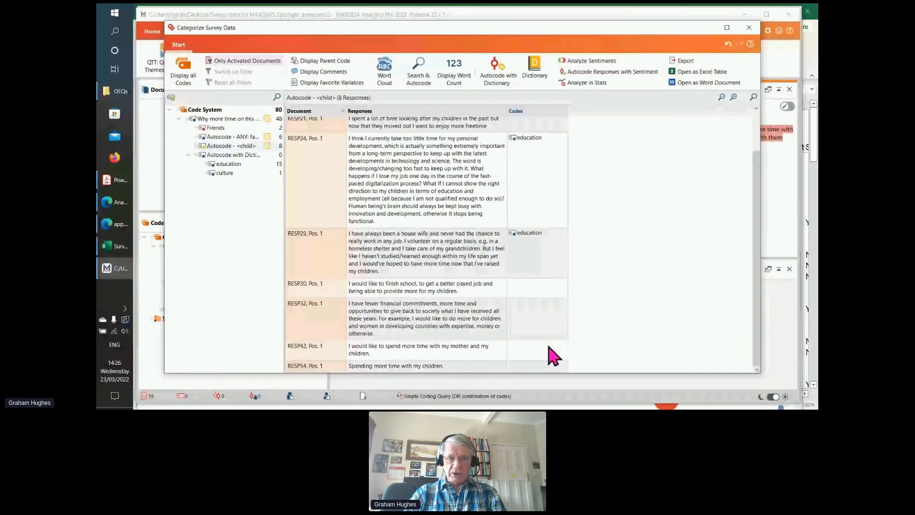
click(448, 334)
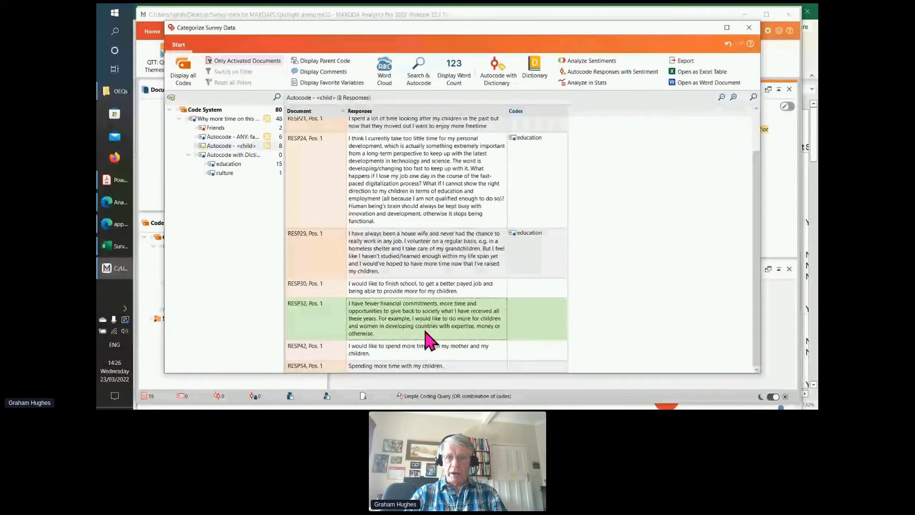
right_click(416, 298)
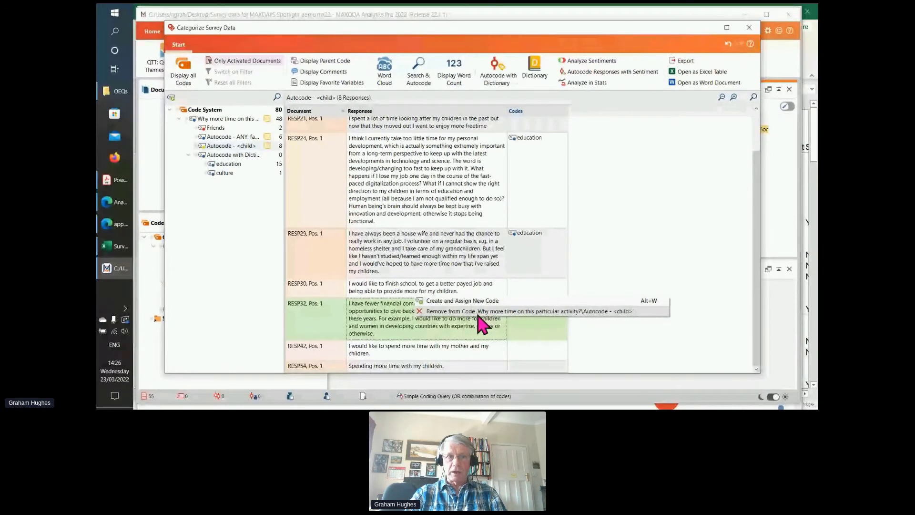
click(478, 313)
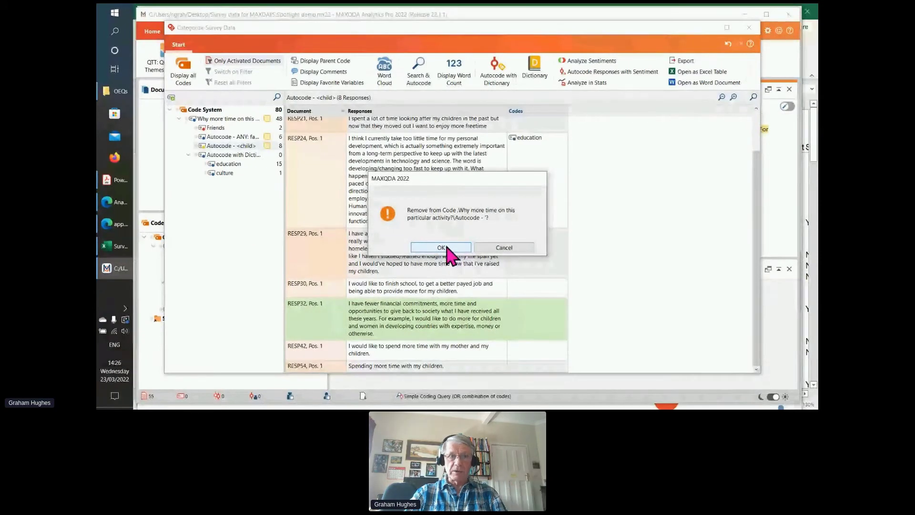
click(447, 247)
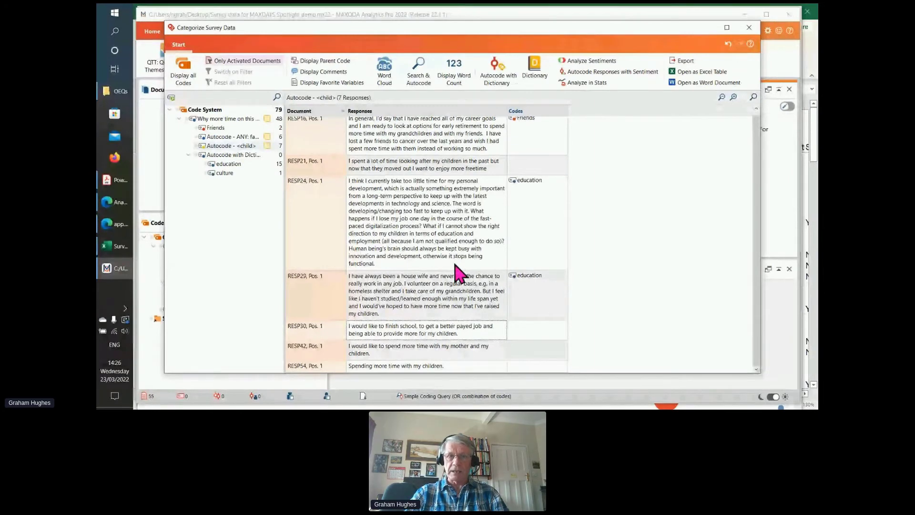
scroll(459, 274, up, 1)
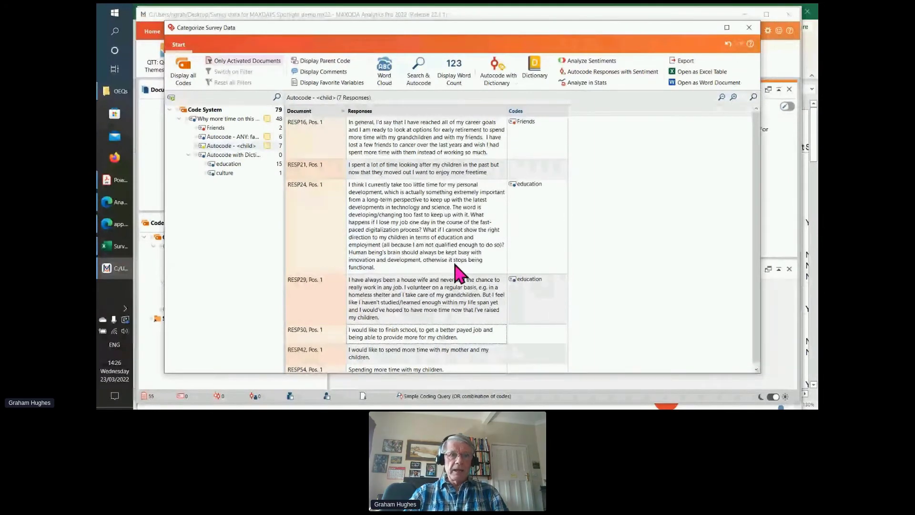
- List all responses to "Why more time on this particular activity?" sorted by codes and examine the uncoded ones
click(211, 121)
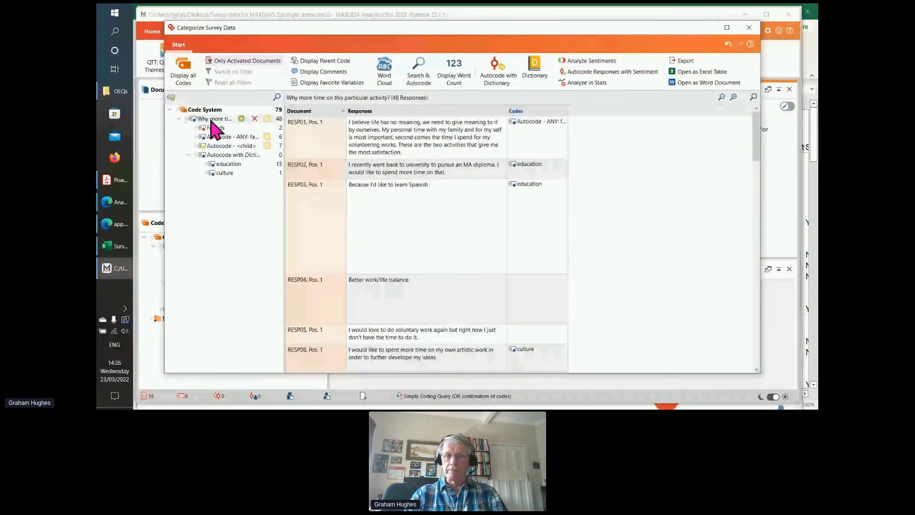
click(545, 111)
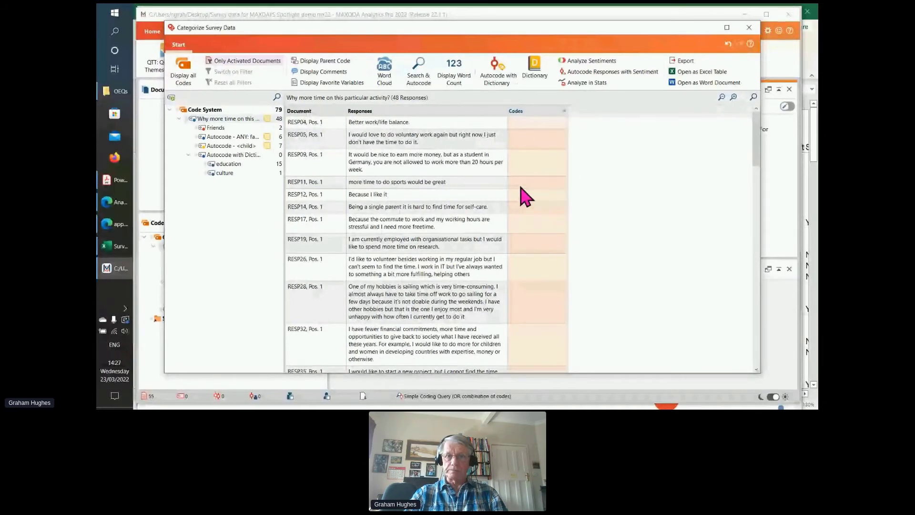
scroll(525, 200, down, 10)
scroll(526, 195, up, 10)
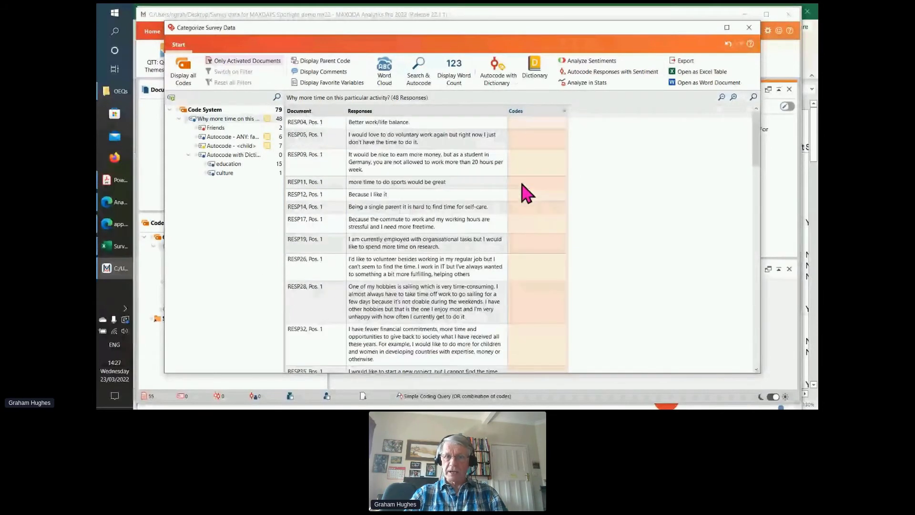
scroll(528, 170, down, 10)
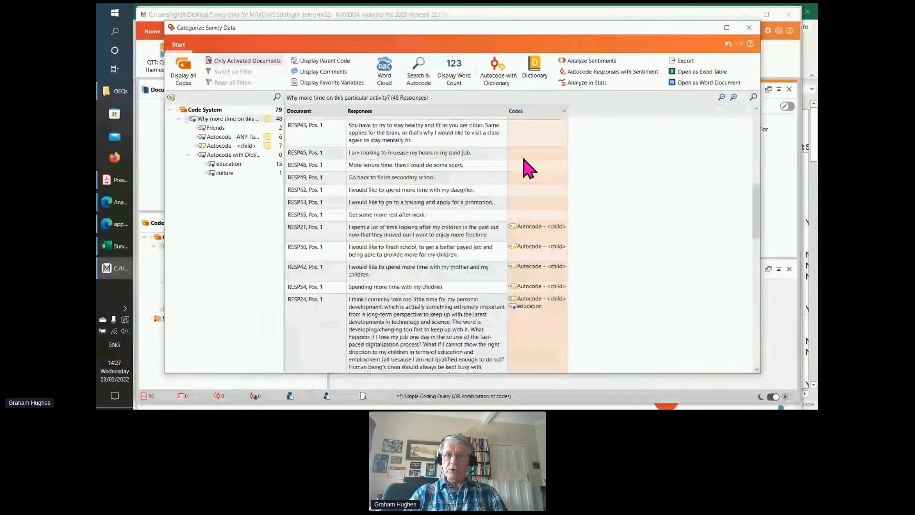
scroll(529, 167, up, 10)
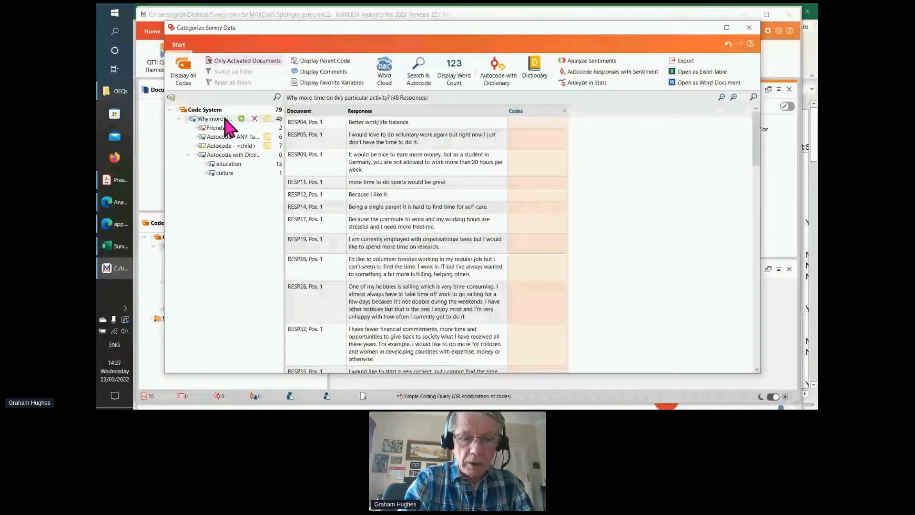
- Create a subcode named "No usable answer" under "Why more time on this particular activity?", keeping the parent code's color
click(242, 119)
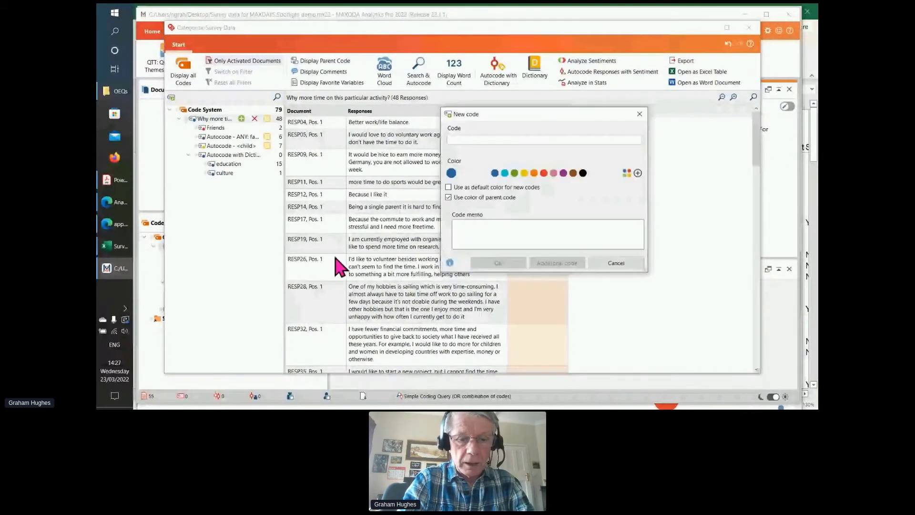
text(No usab)
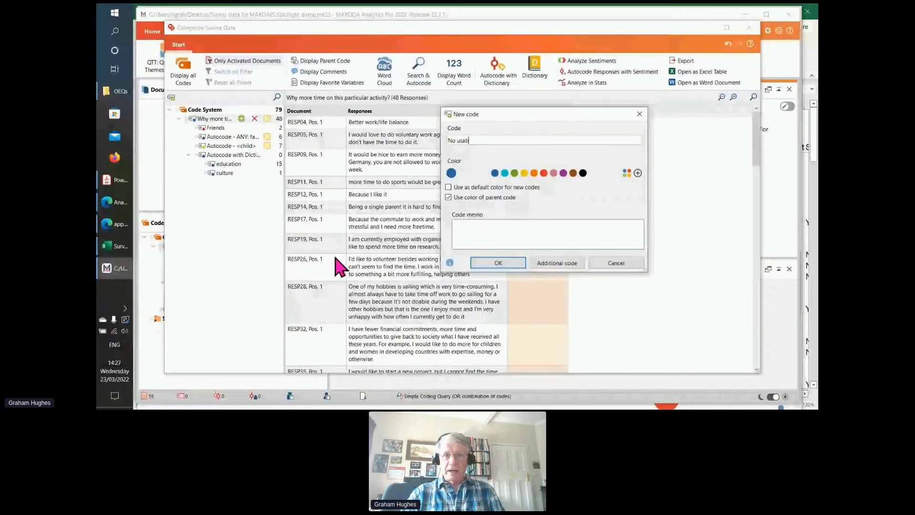
text(le answer)
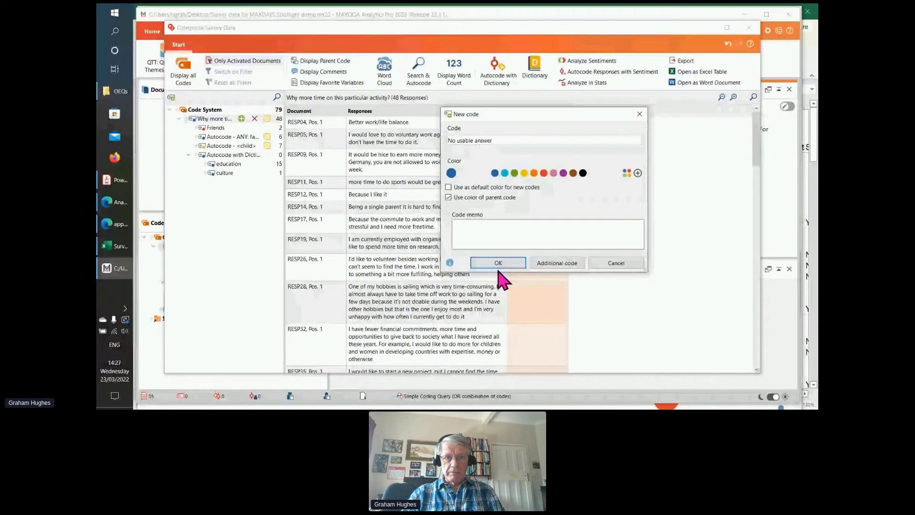
click(498, 263)
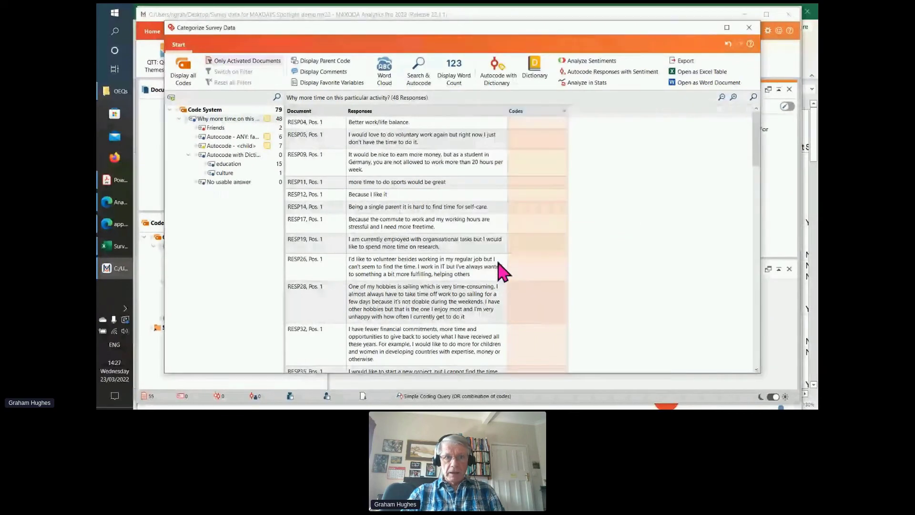
- Assign the RESP12 response "Because I like it" to "No usable answer" and sort the response list by document
click(411, 195)
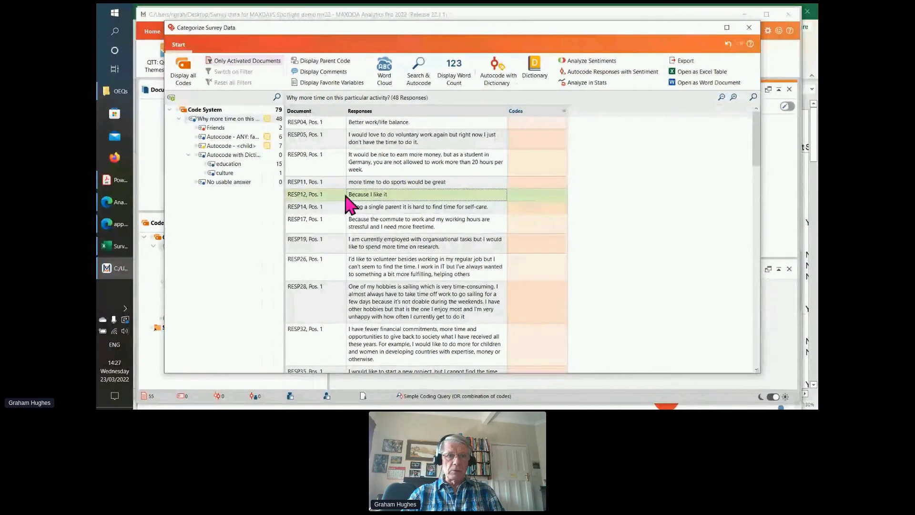
drag(333, 194, 232, 183)
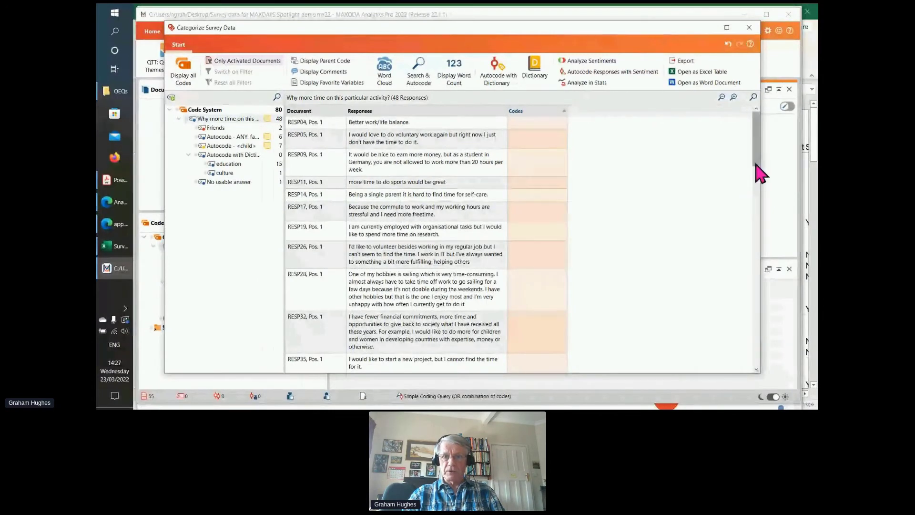
mouse_move(757, 167)
mouse_down()
mouse_move(754, 252)
mouse_move(758, 170)
mouse_up()
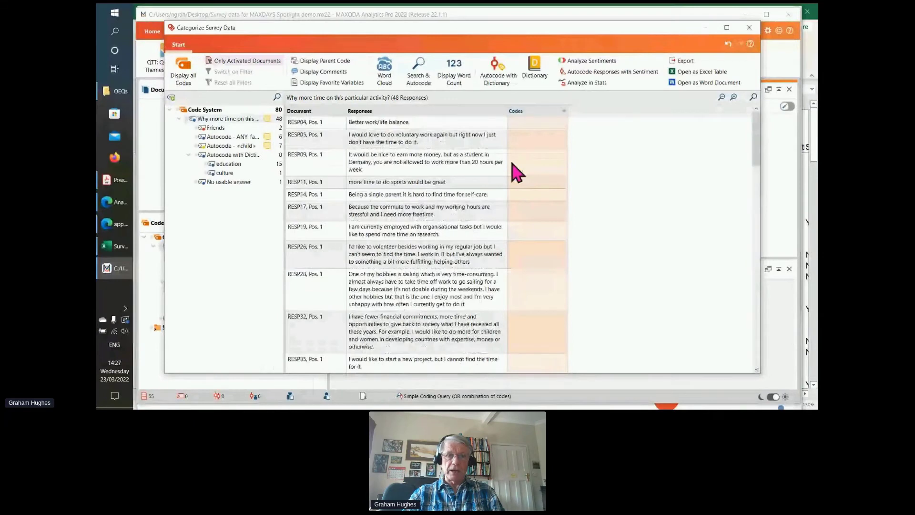
mouse_move(214, 158)
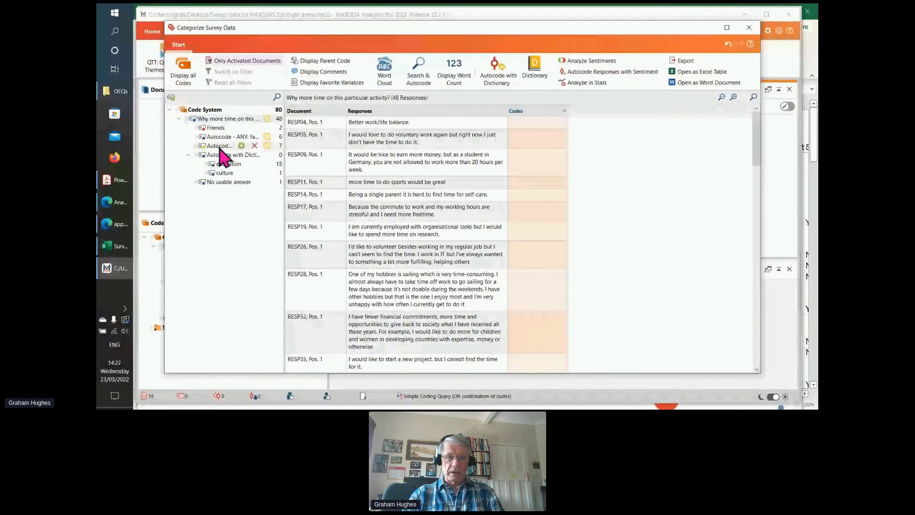
click(328, 110)
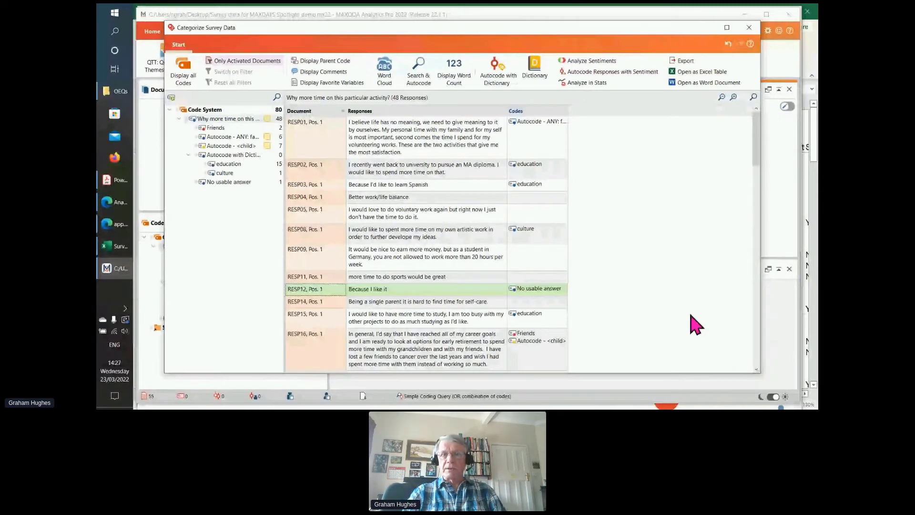
- Analyze the sentiments of the listed responses in English without a stop word list and examine the ratings per response
click(591, 61)
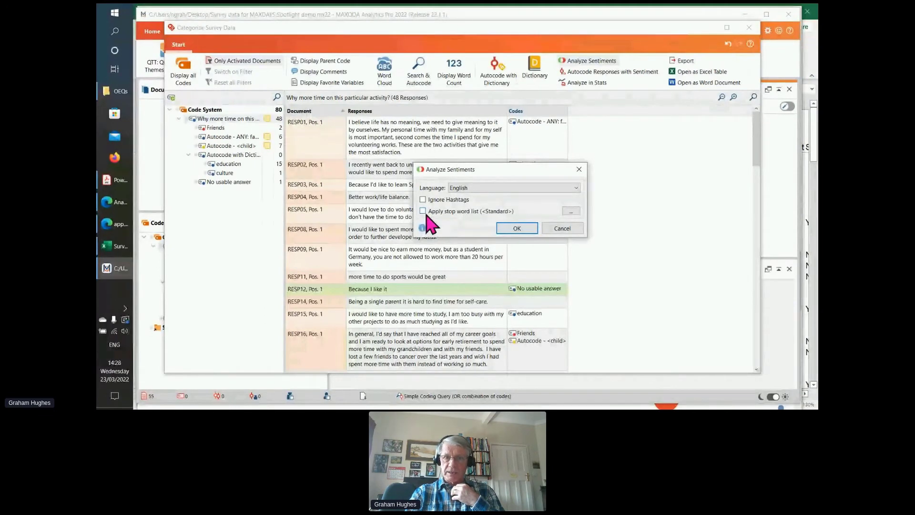
click(517, 231)
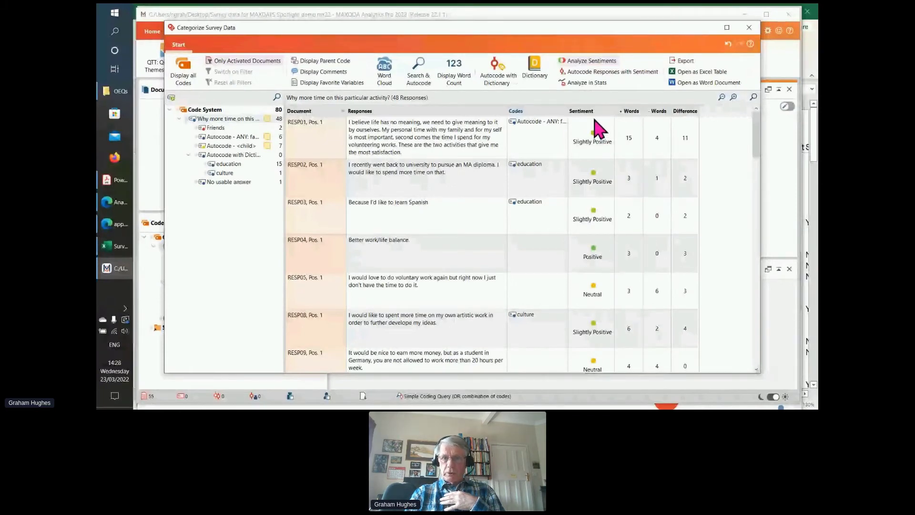
scroll(593, 235, down, 1)
scroll(593, 235, down, 5)
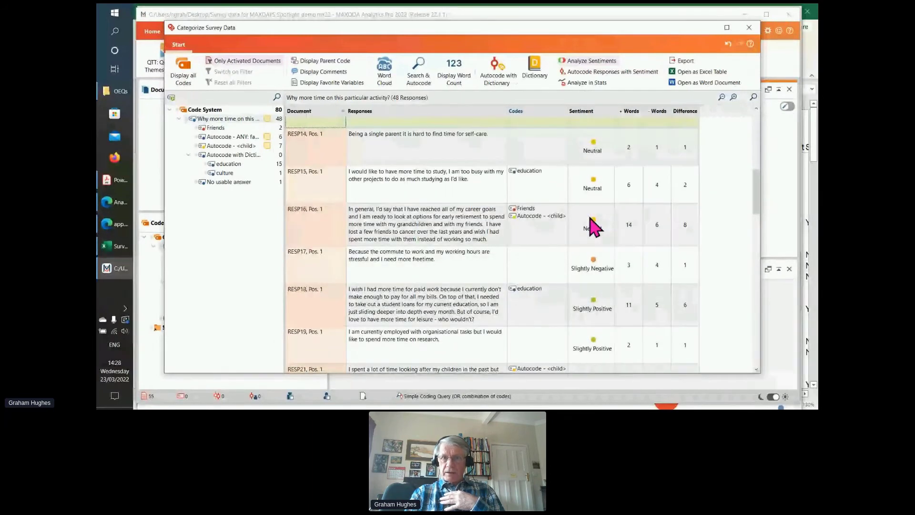
scroll(594, 227, down, 3)
scroll(599, 205, up, 1)
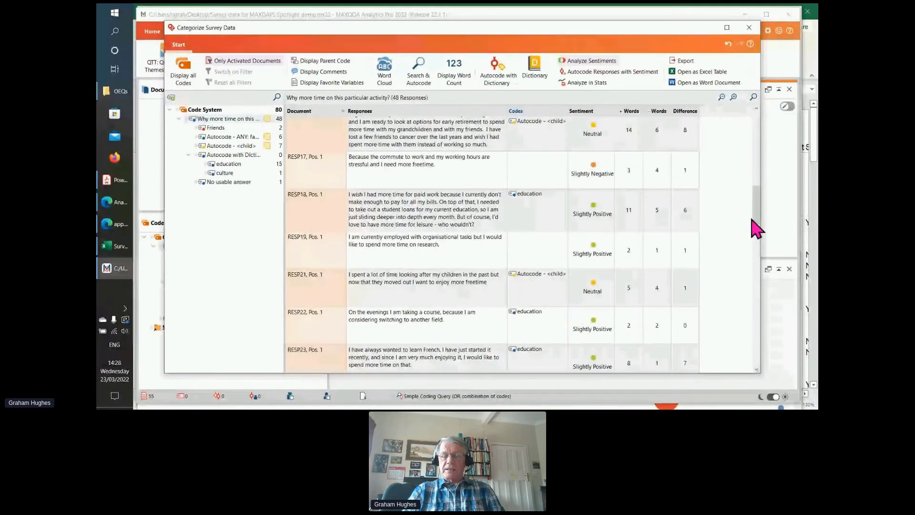
drag(752, 220, 758, 166)
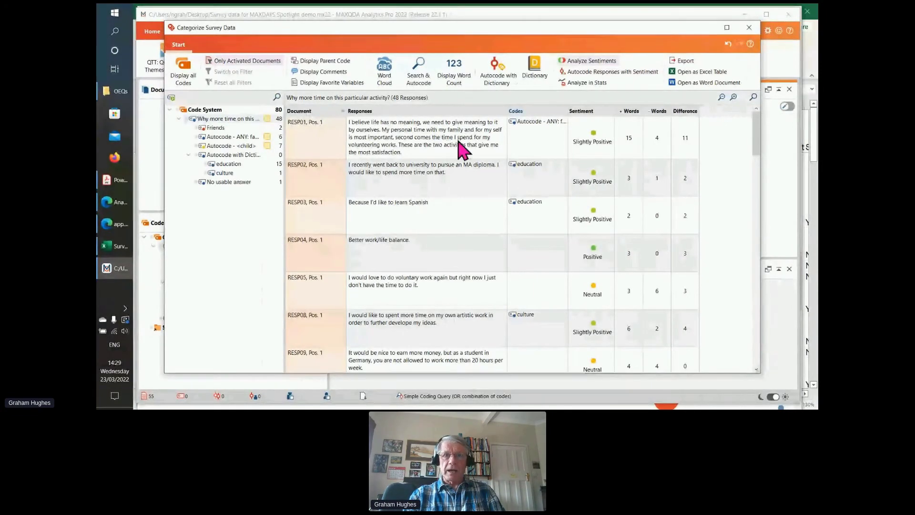
- Show the word count of each response and sort the response list by word count, longest answers first
click(453, 69)
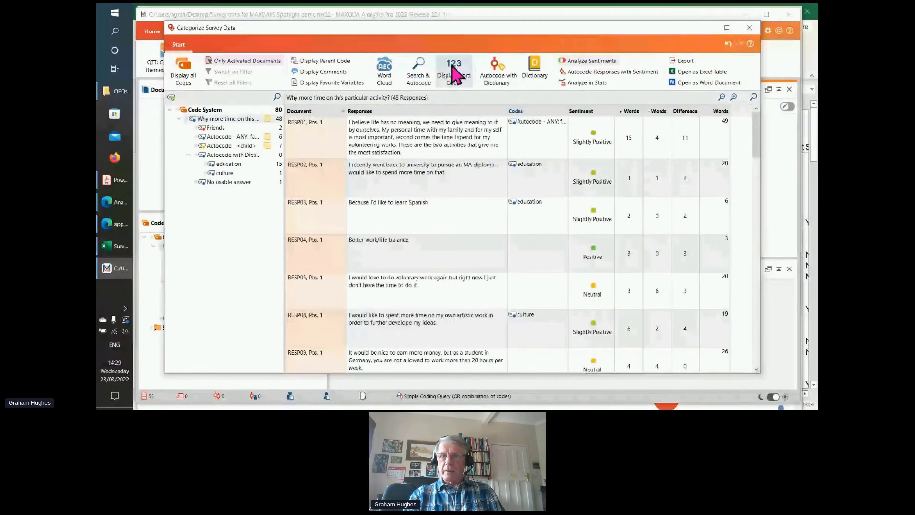
click(713, 111)
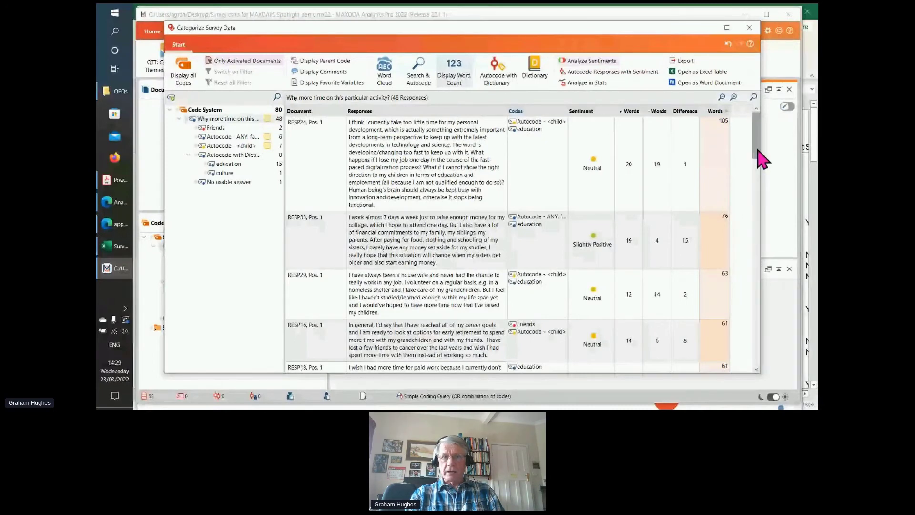
drag(757, 153, 768, 205)
scroll(510, 195, down, 3)
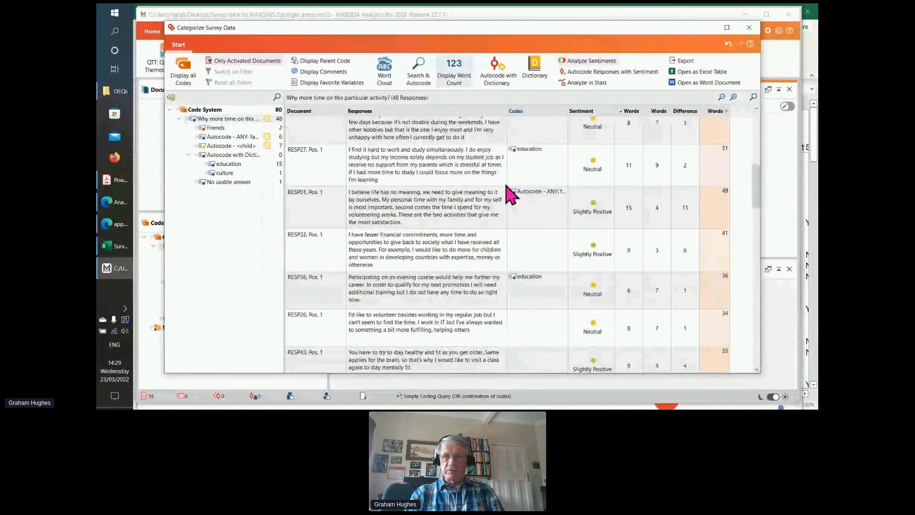
scroll(510, 196, up, 3)
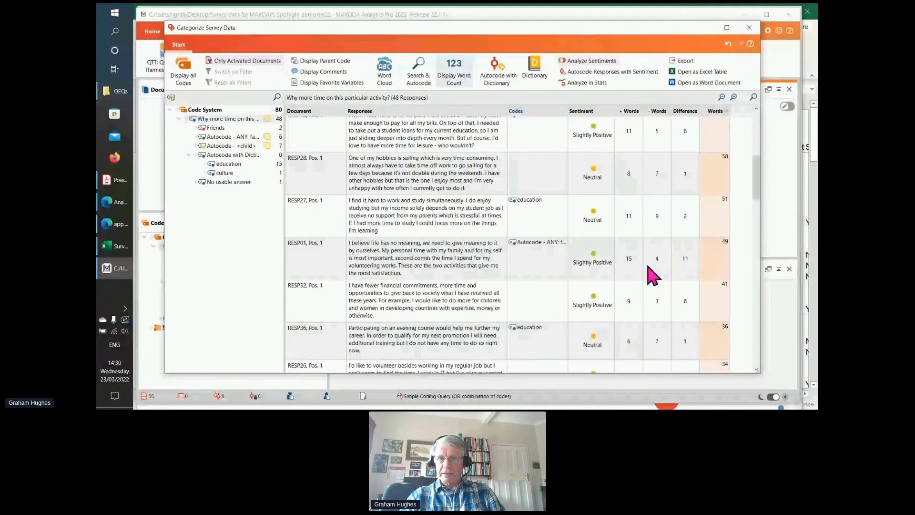
- Compare the sentiment ratings and word counts of longer and shorter responses throughout the sorted list
scroll(633, 281, up, 3)
scroll(612, 285, up, 2)
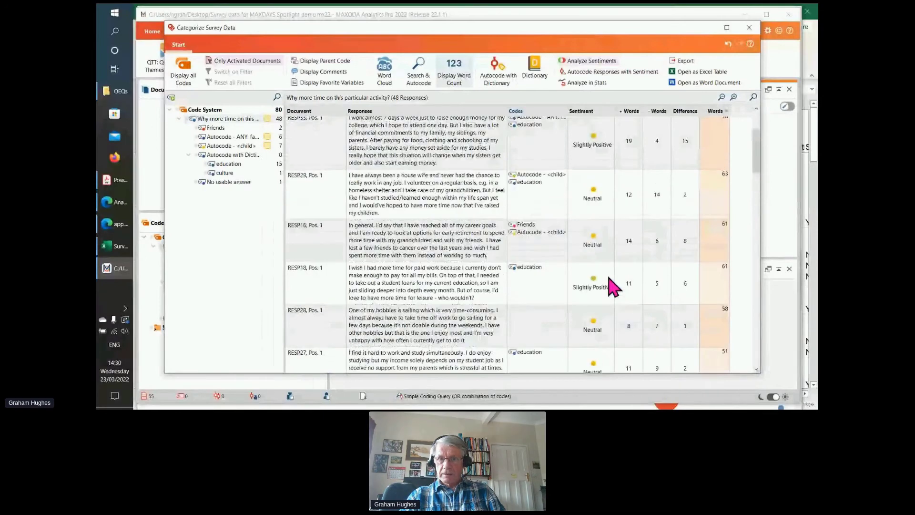
scroll(614, 286, up, 2)
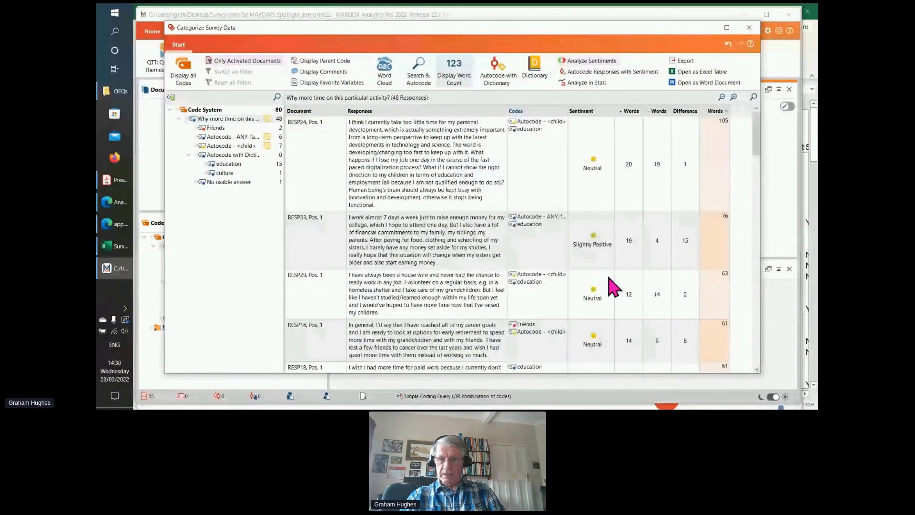
scroll(613, 286, down, 2)
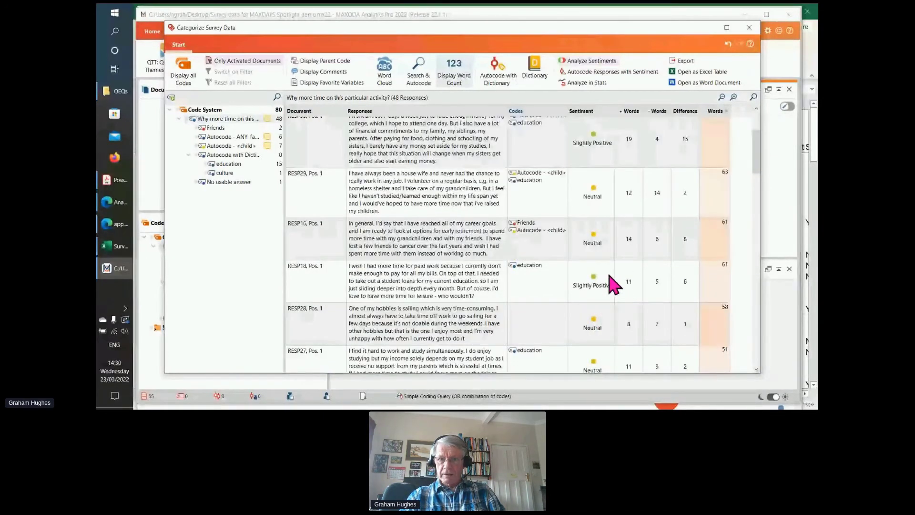
scroll(614, 285, down, 10)
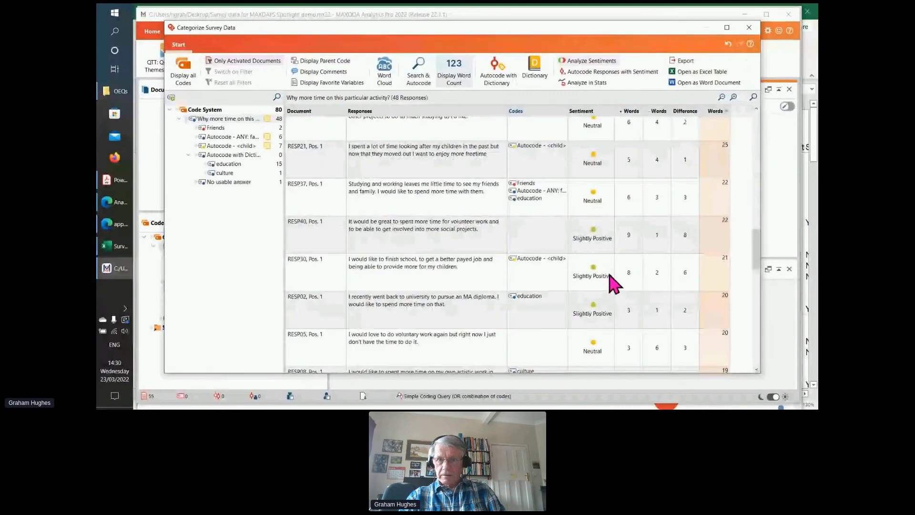
scroll(613, 284, down, 4)
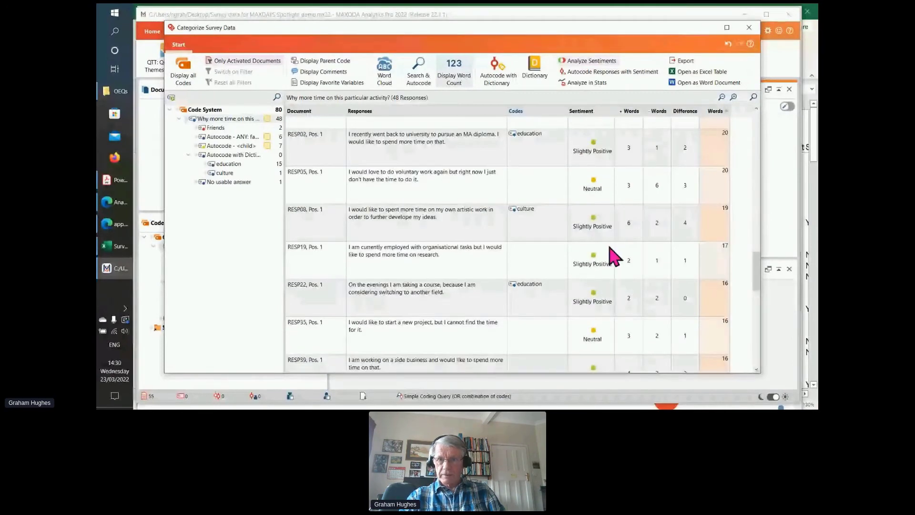
scroll(623, 258, up, 3)
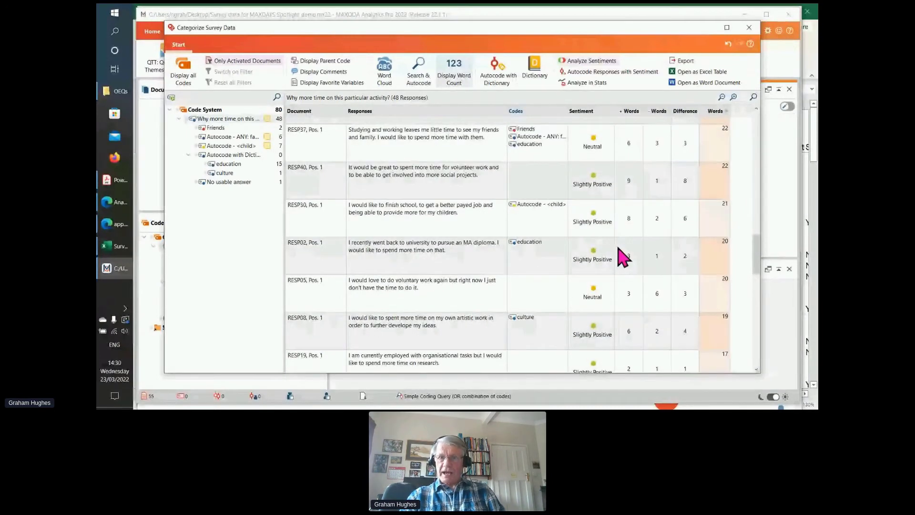
scroll(623, 258, up, 2)
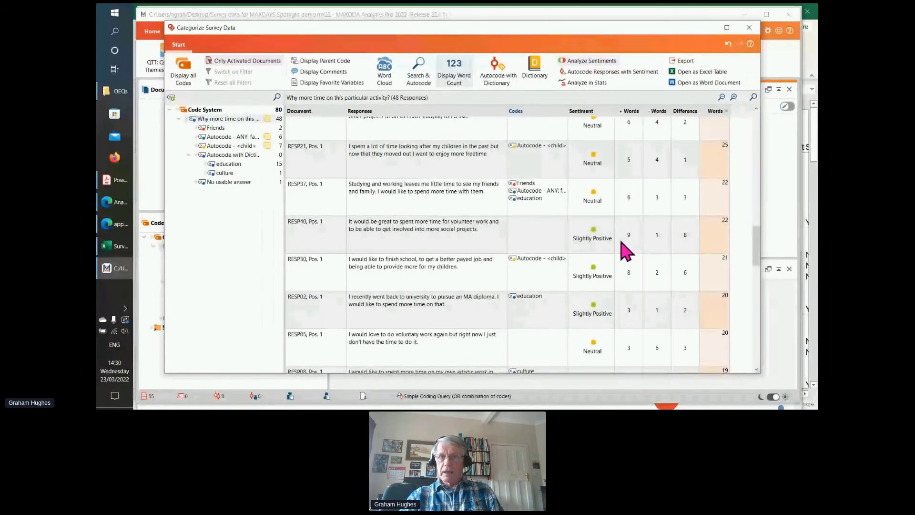
scroll(628, 245, up, 1)
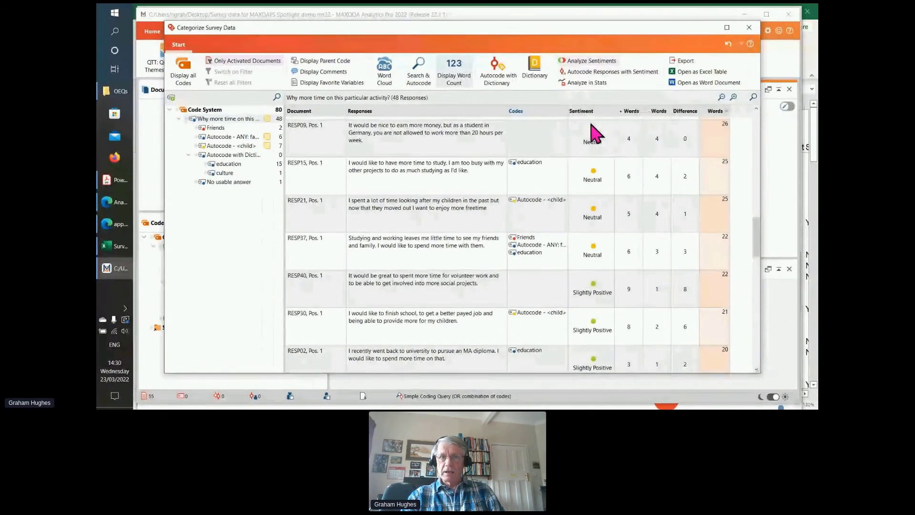
- Autocode the responses with all six sentiment categories, list the "Slightly Negative" responses and close the survey categorization window
click(585, 72)
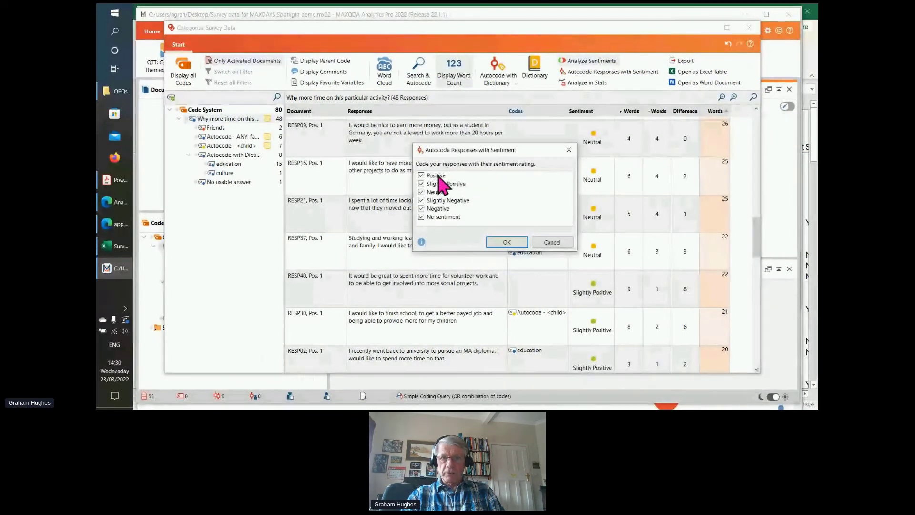
click(508, 242)
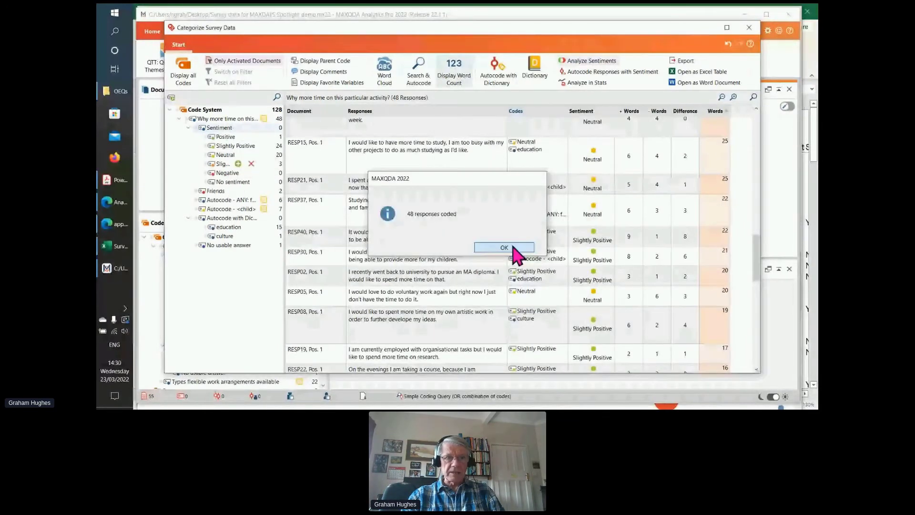
click(514, 248)
click(223, 164)
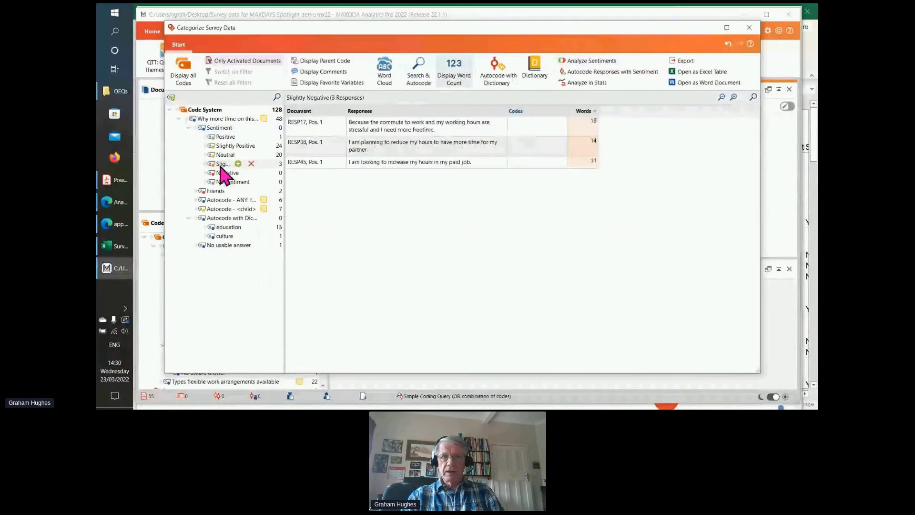
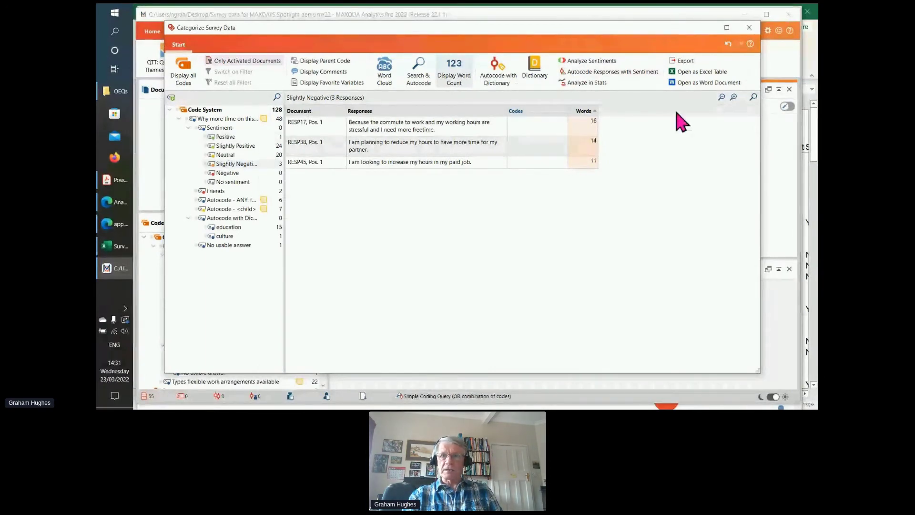
click(750, 29)
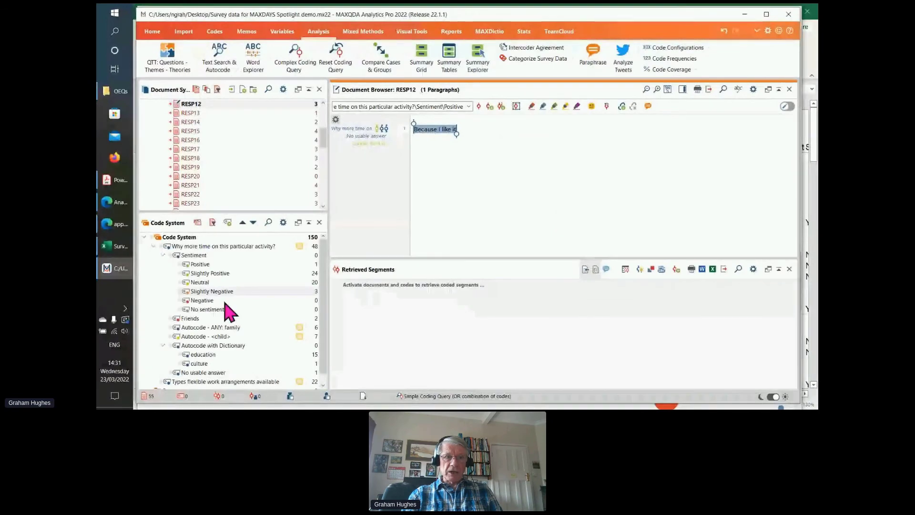
- Examine the options for transforming the "Sentiment" code into a document variable without applying any
click(196, 257)
right_click(198, 260)
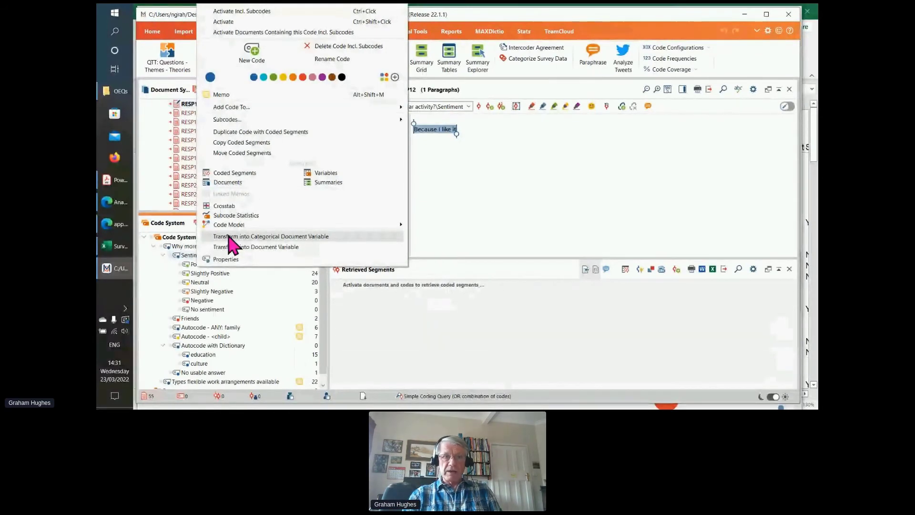
click(455, 367)
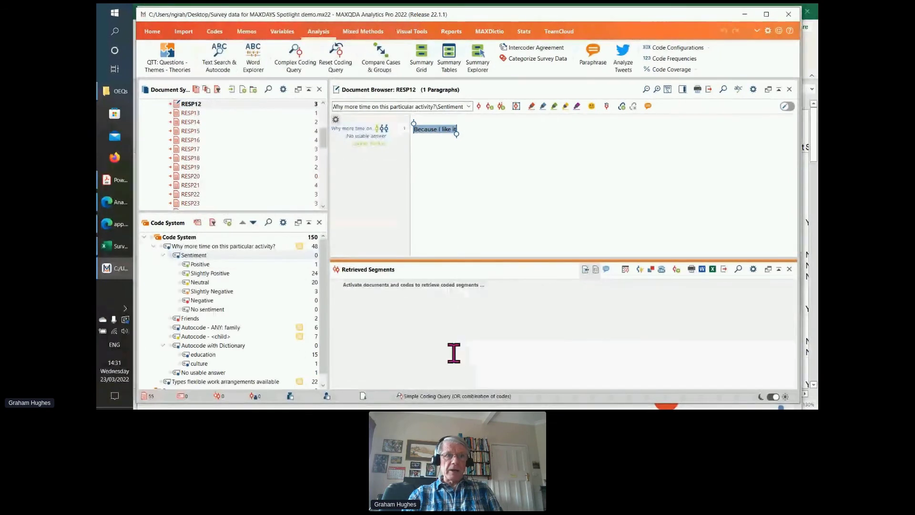
- Open the recent project "Survey data for MAXDAYS Spotlight1"
click(152, 31)
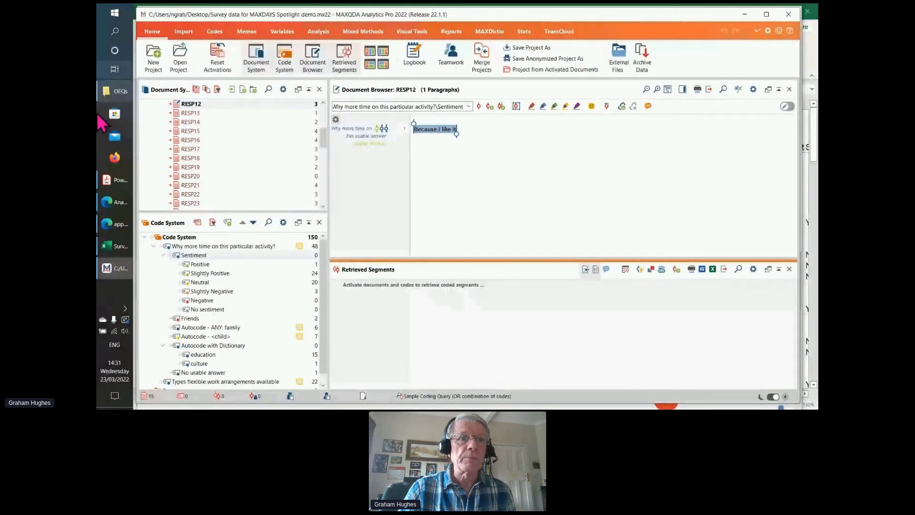
click(181, 70)
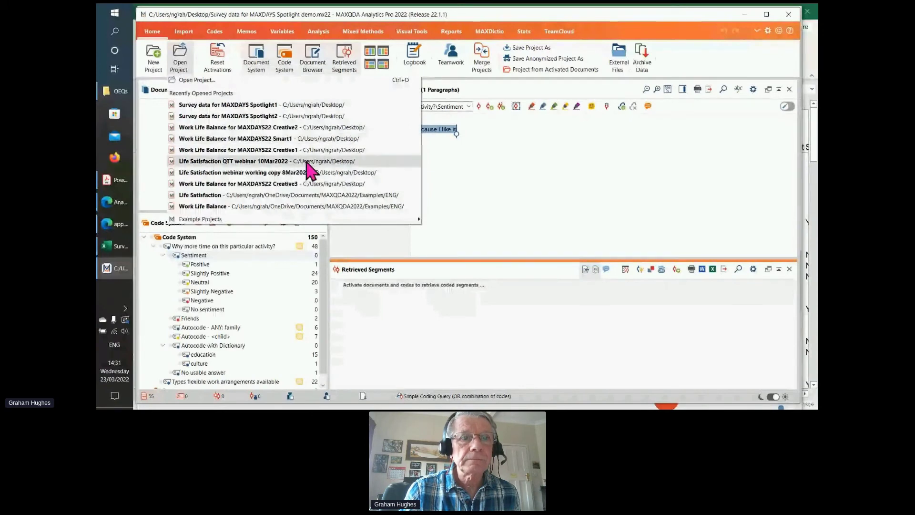
click(288, 105)
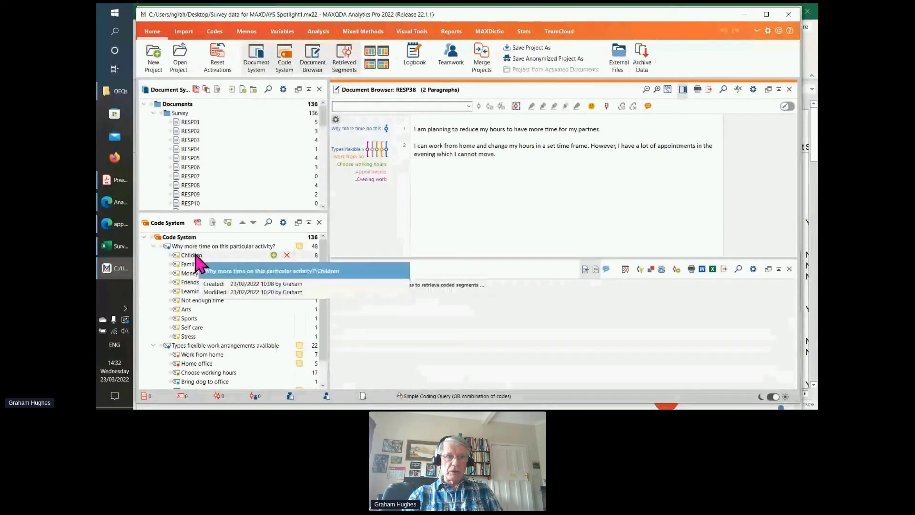
- Activate the Survey document group and list the responses to "Why more time on this particular activity?" for survey categorization
ctrl+click(168, 114)
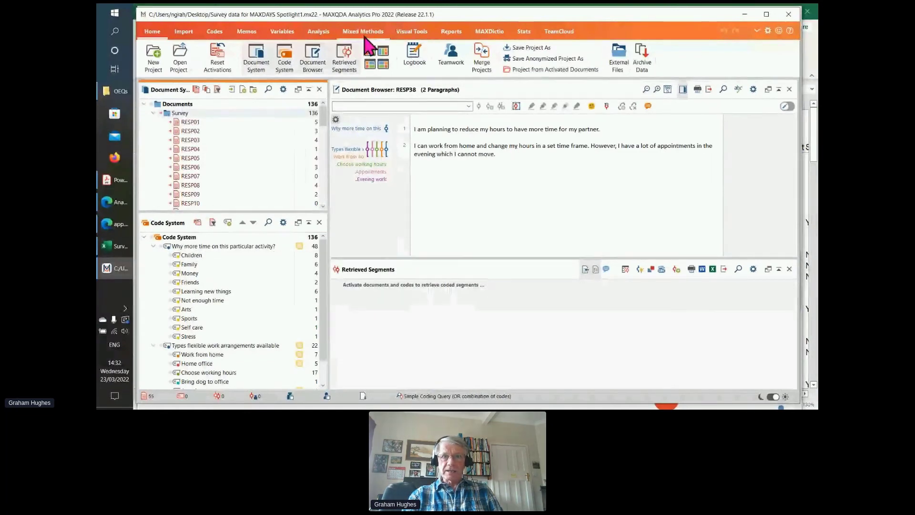
click(320, 33)
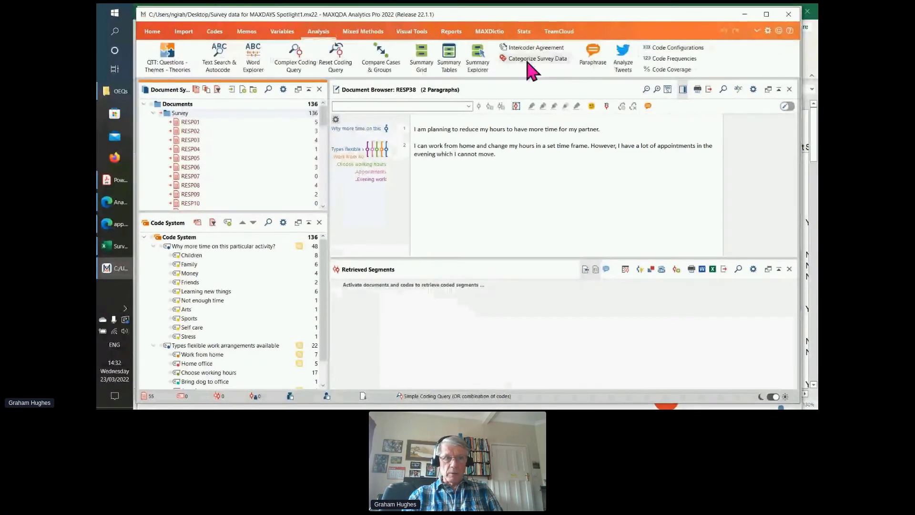
click(528, 59)
drag(205, 247, 410, 211)
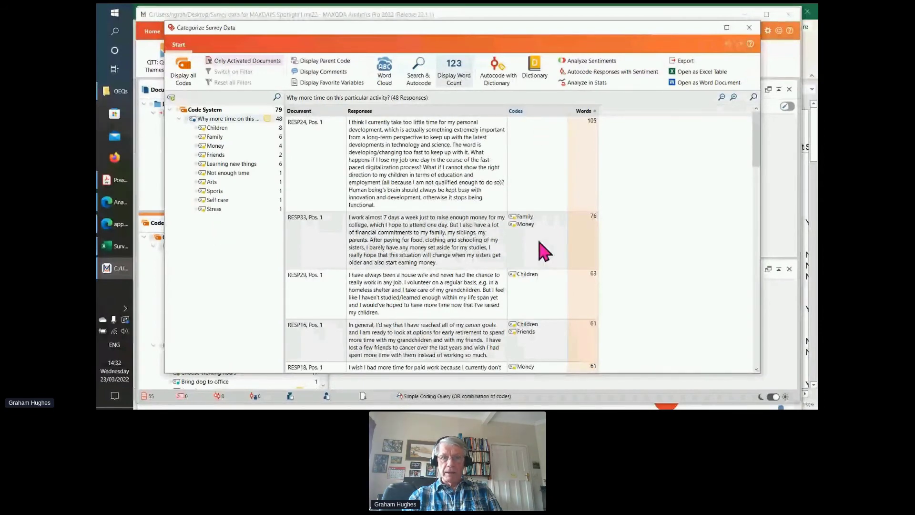
scroll(544, 251, down, 5)
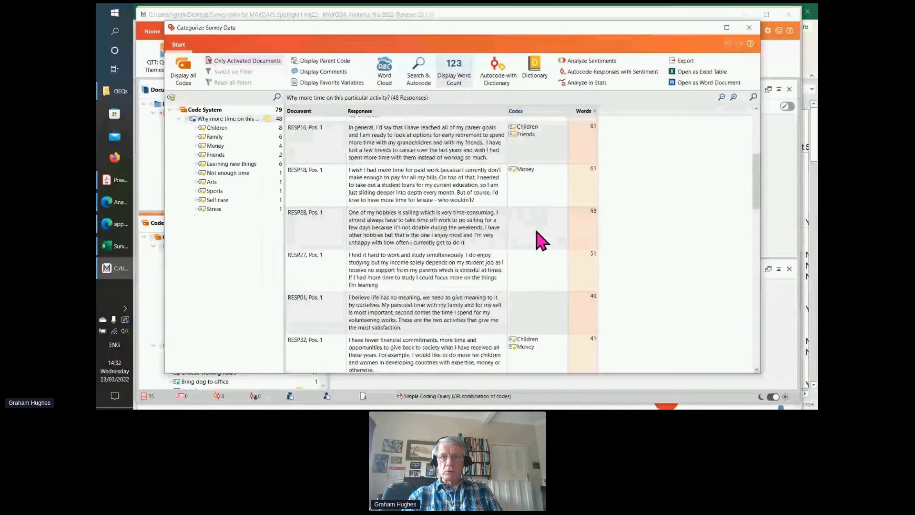
scroll(544, 234, up, 5)
mouse_move(543, 215)
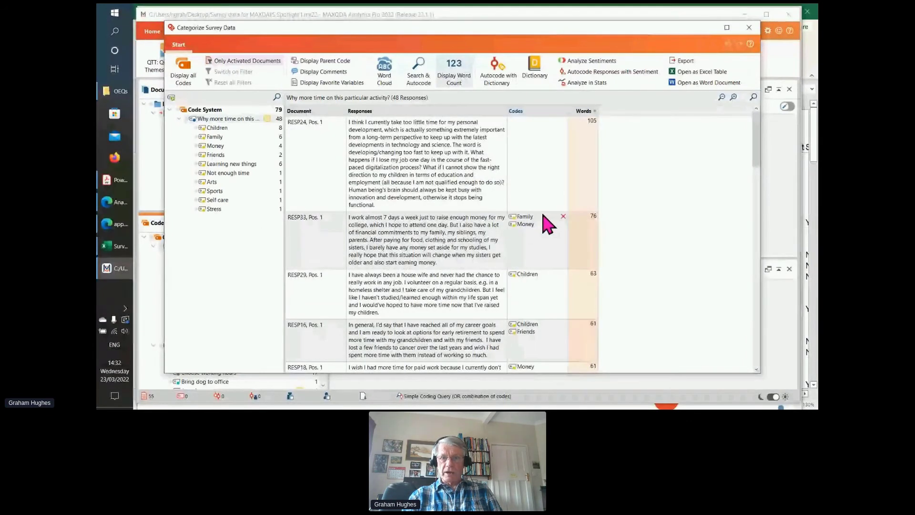
- Sort the responses by codes, examine the uncoded and coded ones, and close the survey categorization window
click(556, 111)
scroll(566, 193, down, 2)
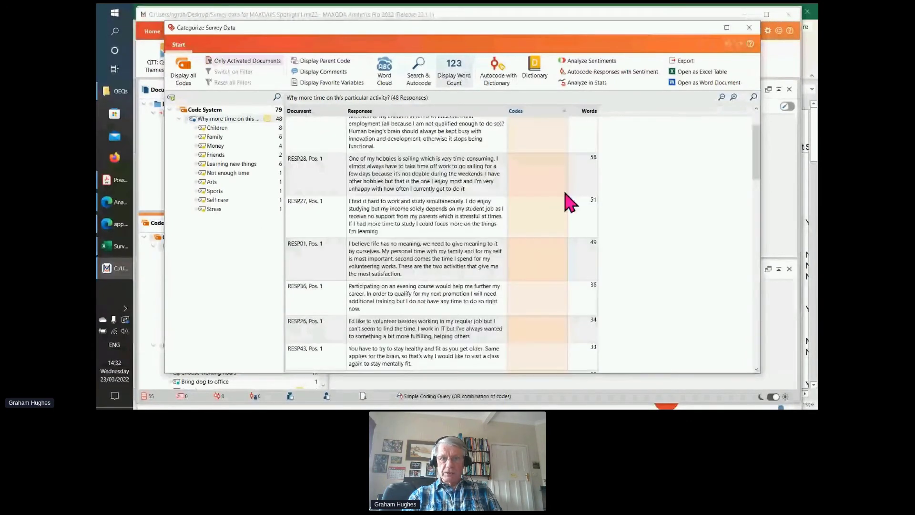
scroll(565, 197, down, 5)
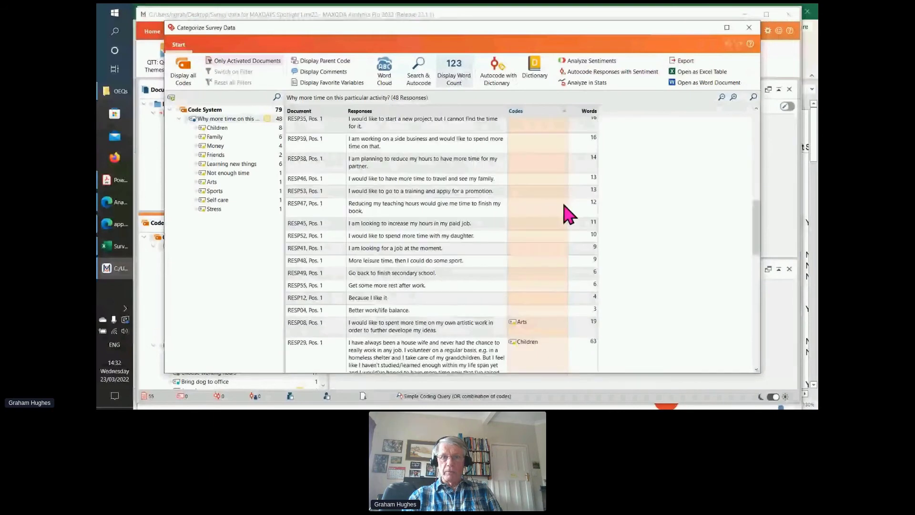
scroll(564, 209, up, 5)
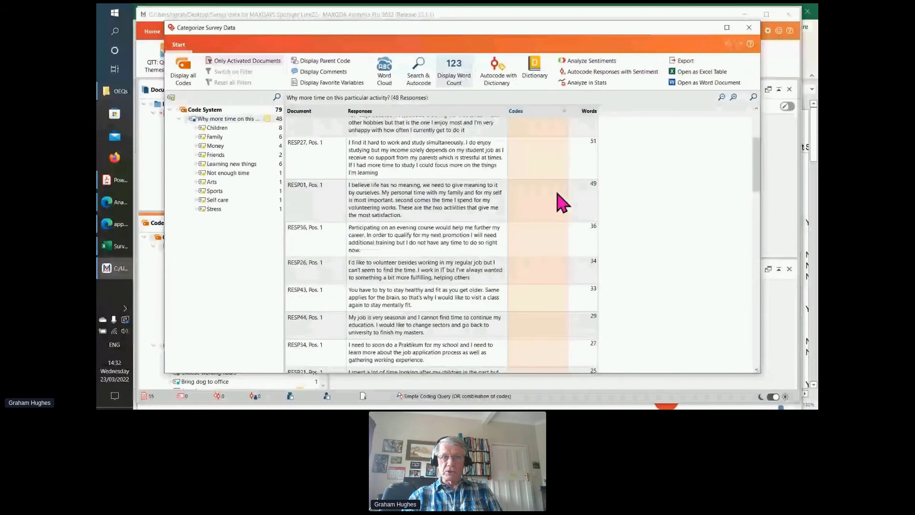
scroll(560, 198, up, 3)
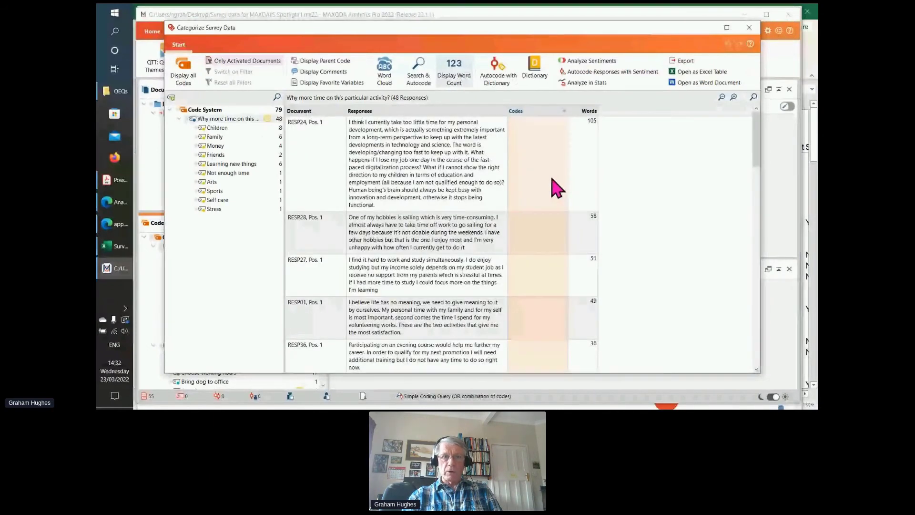
scroll(553, 181, down, 5)
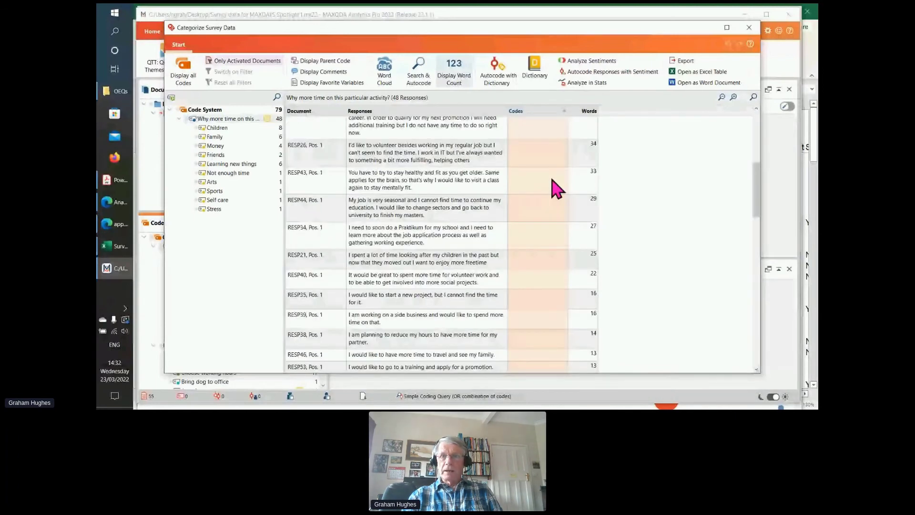
scroll(552, 181, down, 5)
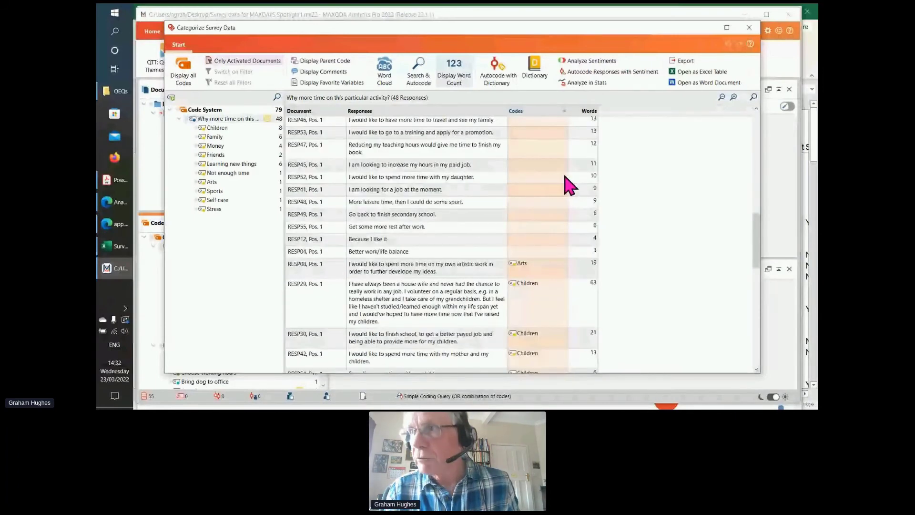
click(746, 30)
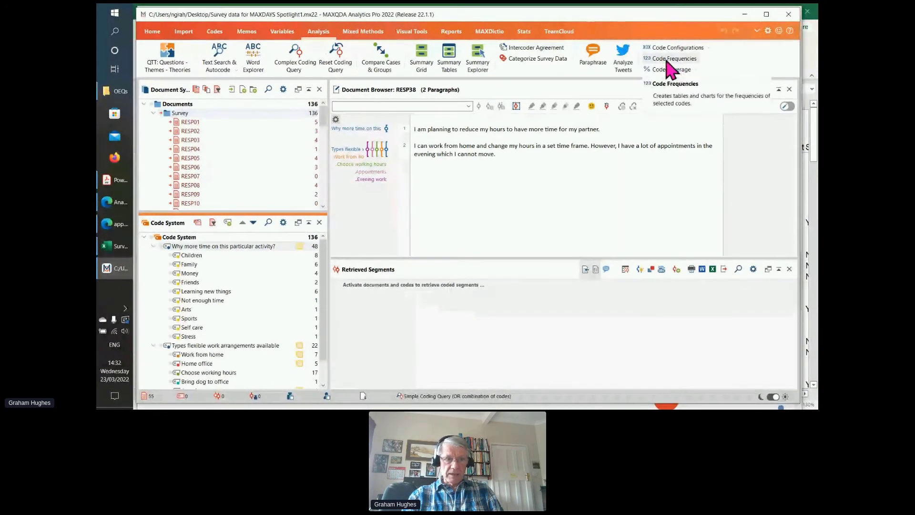
- Generate code frequencies for the subcodes of "Types flexible work arrangements available", excluding the parent code and covering only activated documents
click(167, 345)
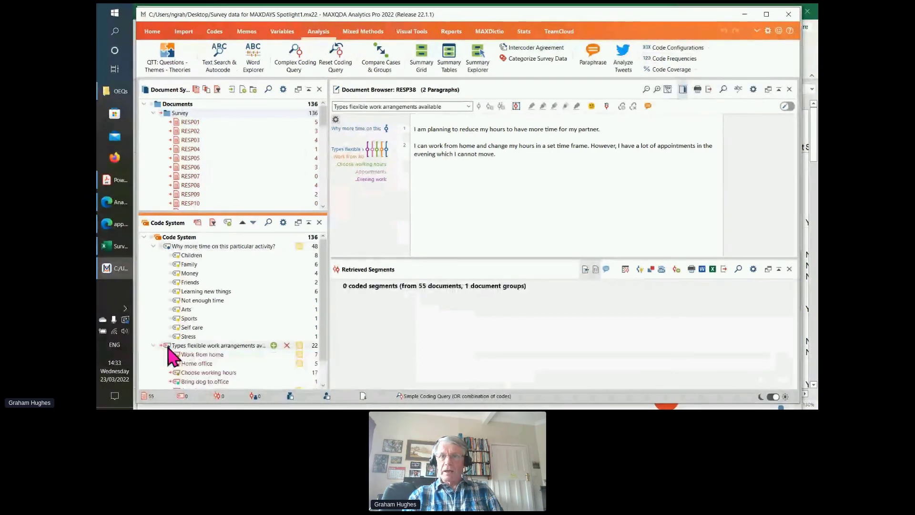
click(670, 59)
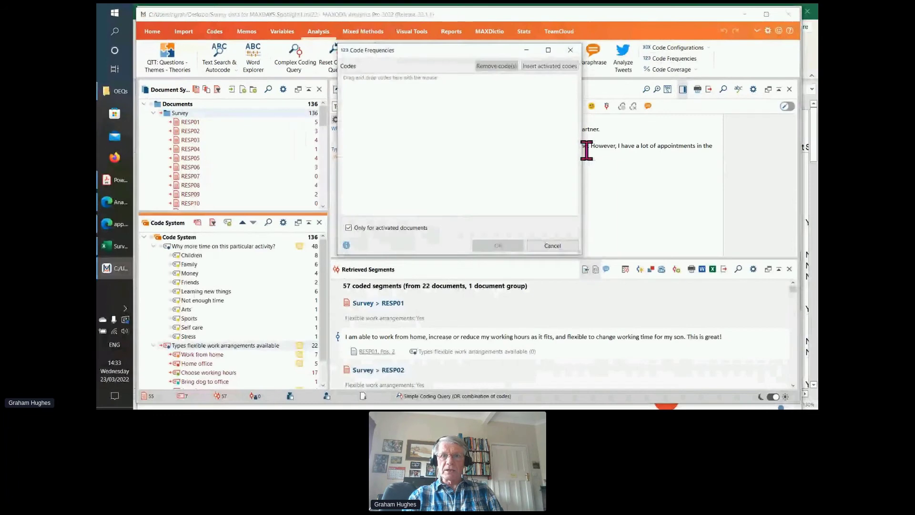
click(549, 66)
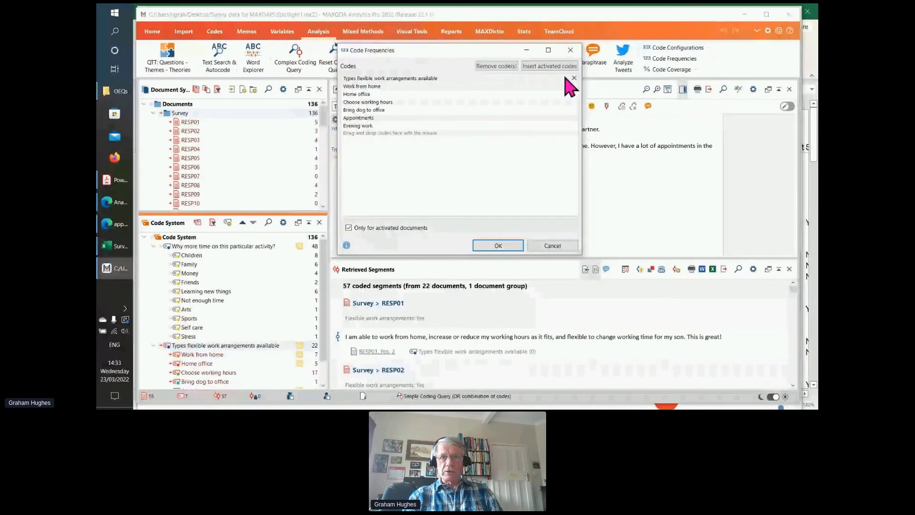
click(573, 78)
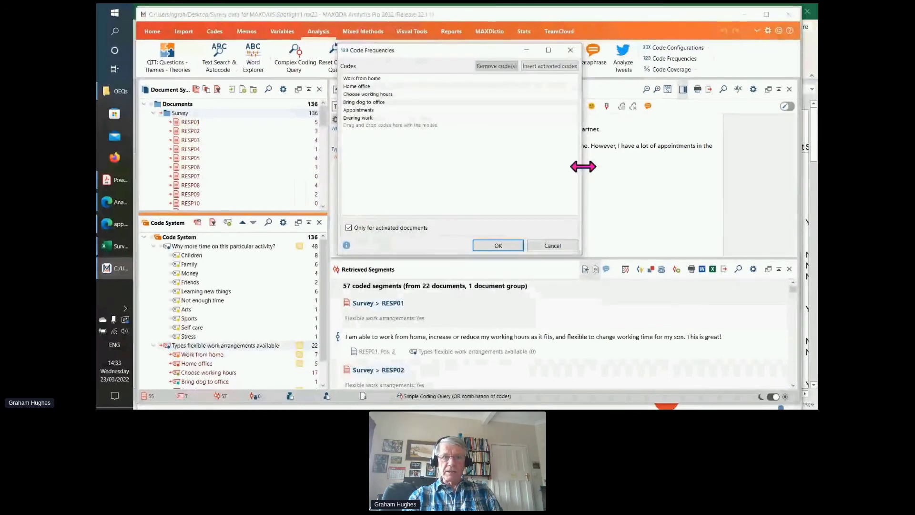
click(488, 245)
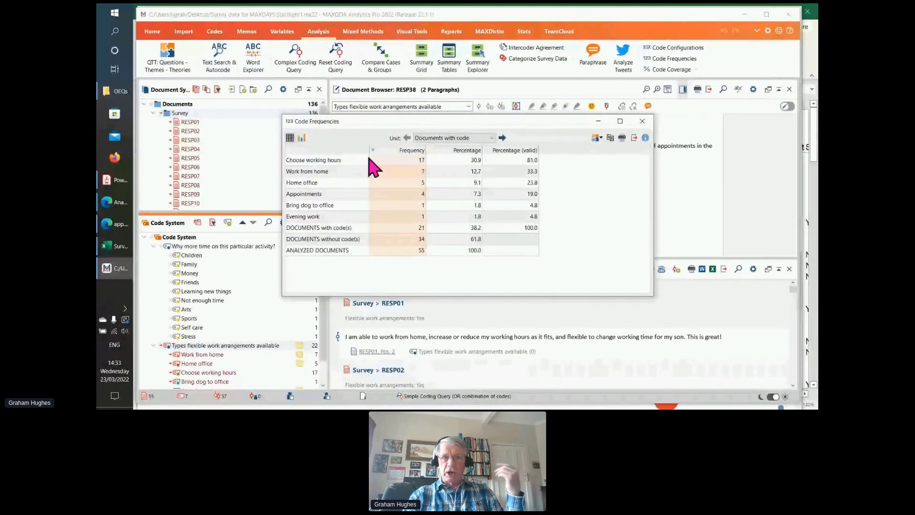
- Display the code frequencies as a horizontal bar chart with absolute counts instead of percentages, and close the results
click(302, 138)
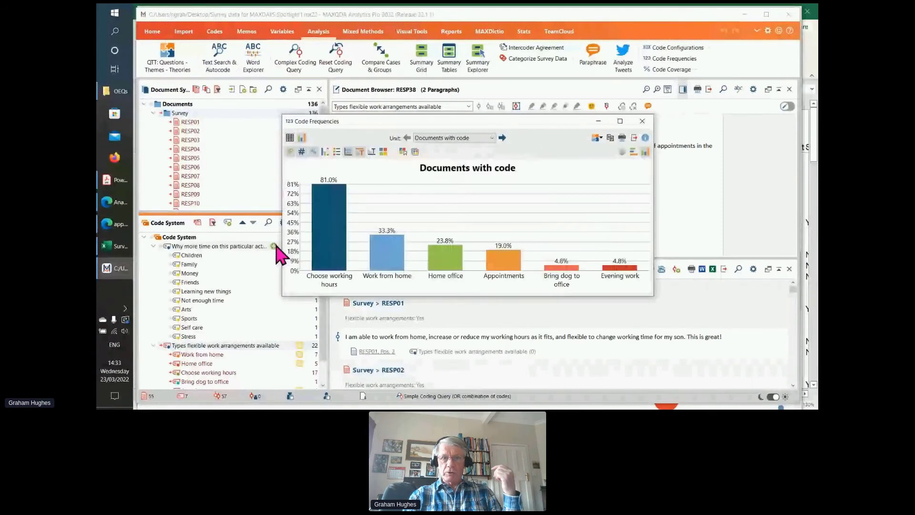
click(633, 152)
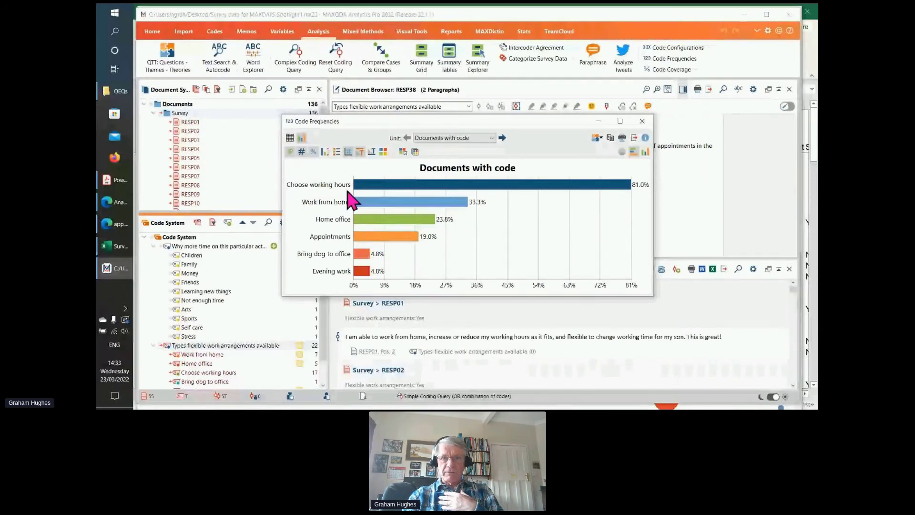
click(313, 151)
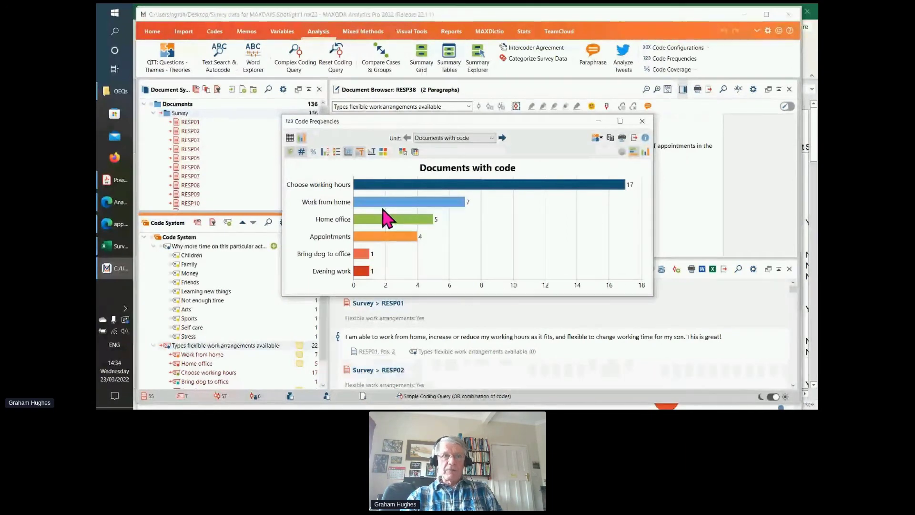
click(642, 122)
- Generate document variable statistics for "Highest education level" in the activated documents, view them as a bar chart, and close the results
scroll(273, 75, up, 1)
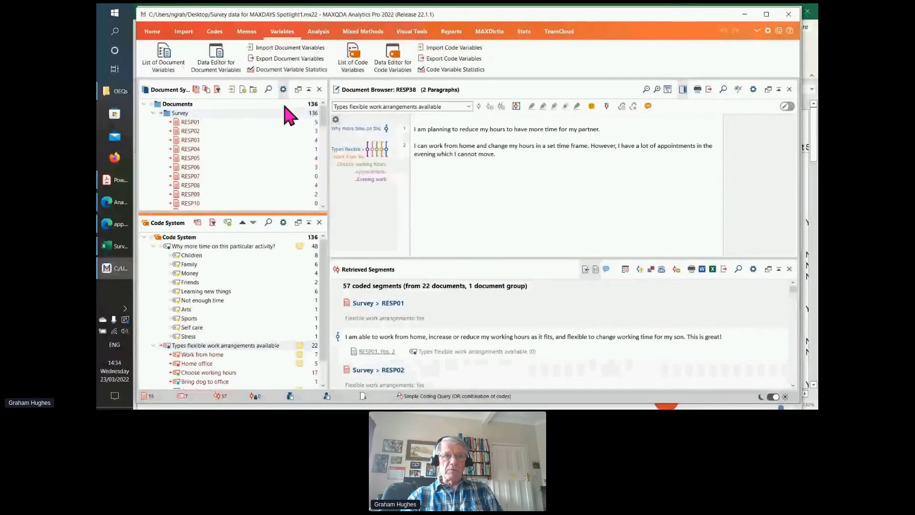
click(273, 70)
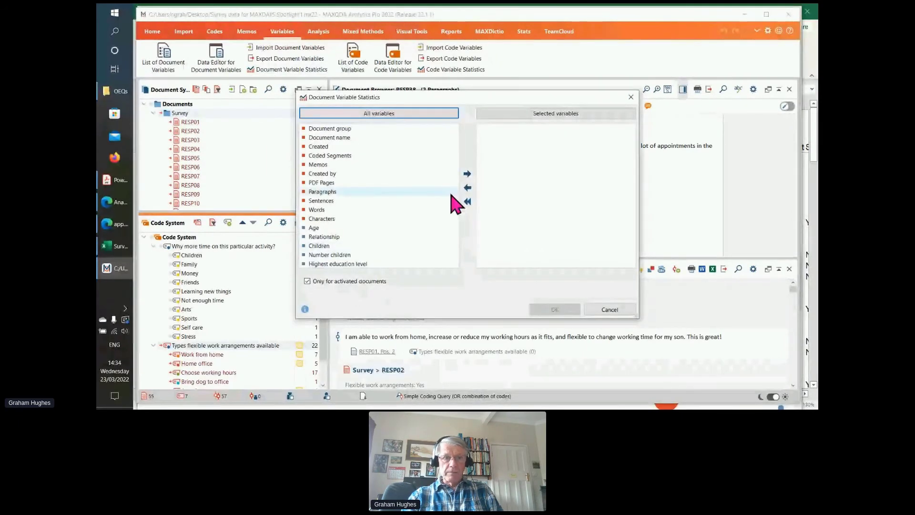
scroll(420, 229, down, 1)
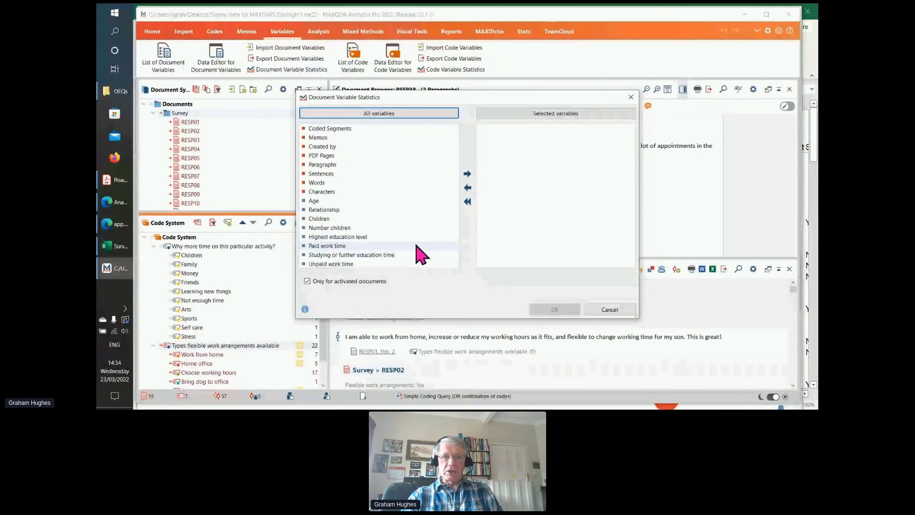
scroll(416, 246, down, 1)
click(340, 210)
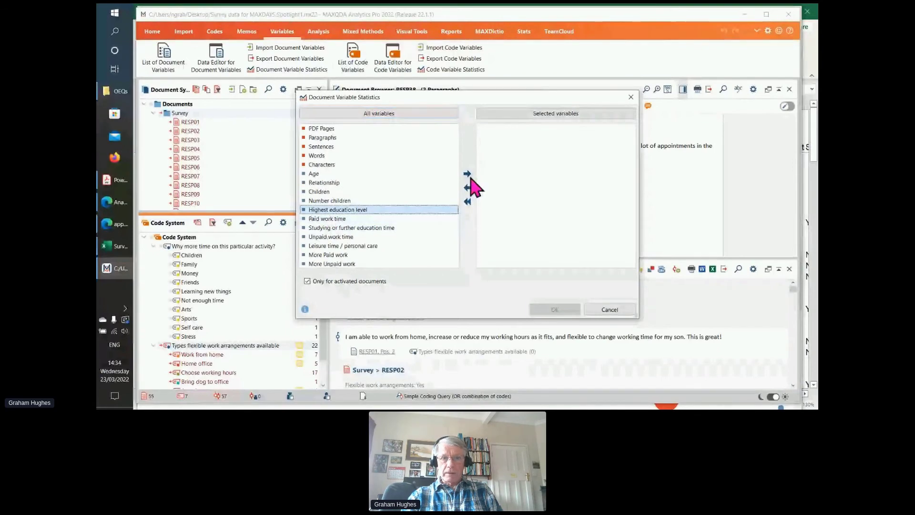
click(468, 174)
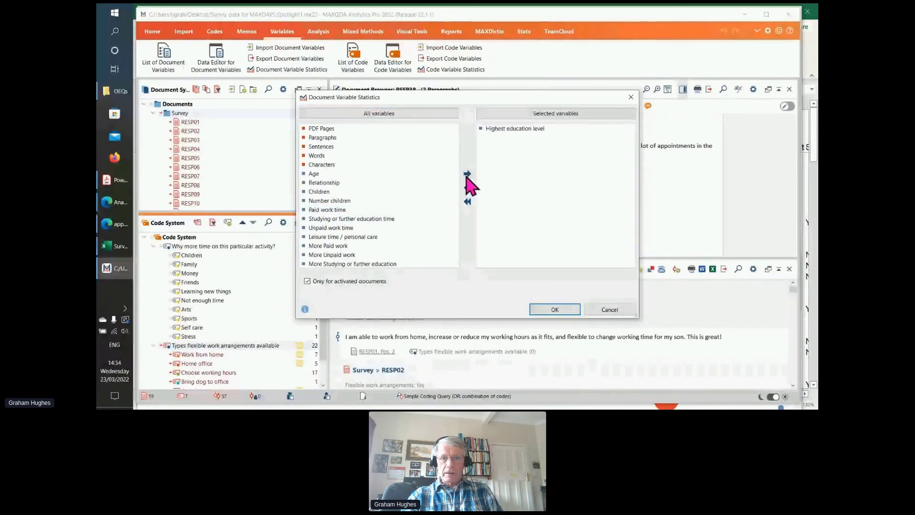
click(554, 310)
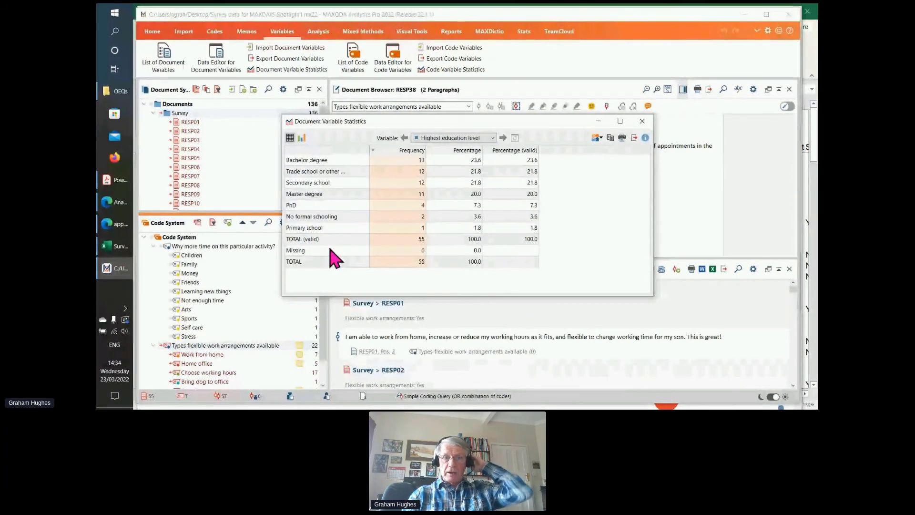
click(301, 137)
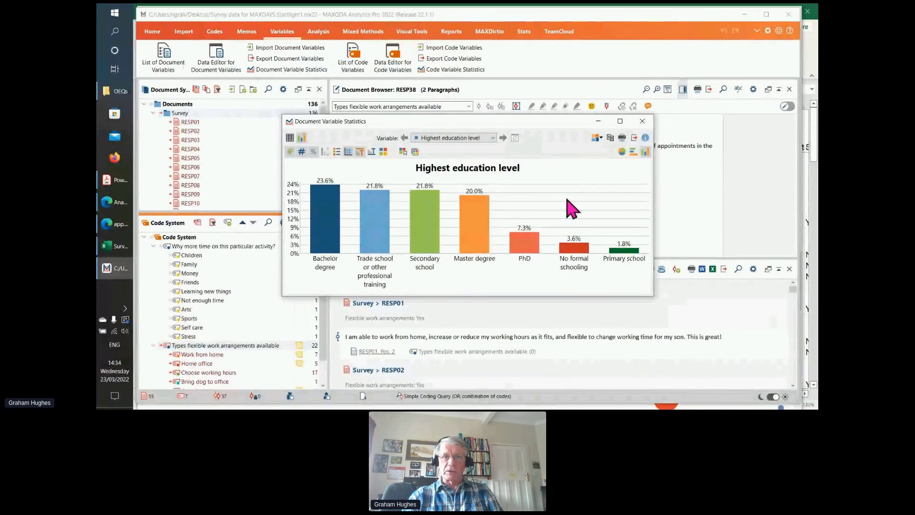
click(642, 121)
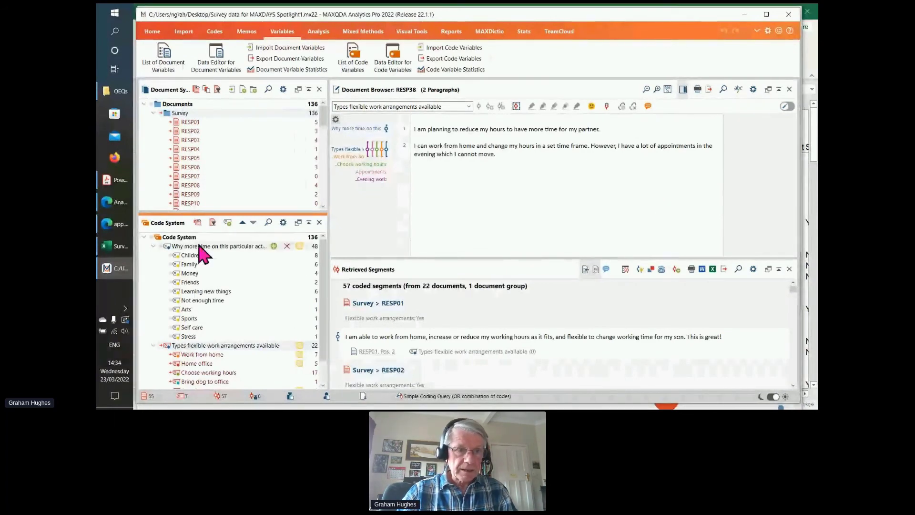
- Activate only the code "Why more time on this particular activity?" with its subcodes, and clear the existing column list for a Crosstab
click(196, 223)
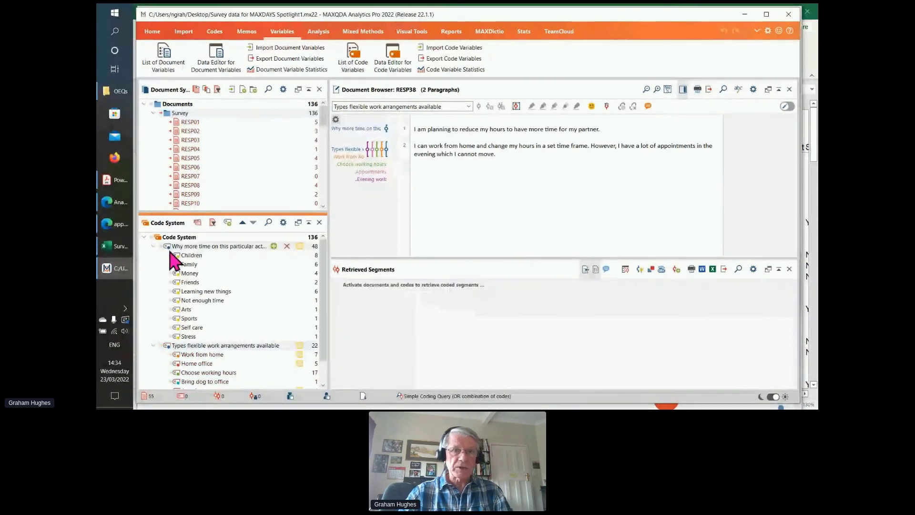
click(167, 247)
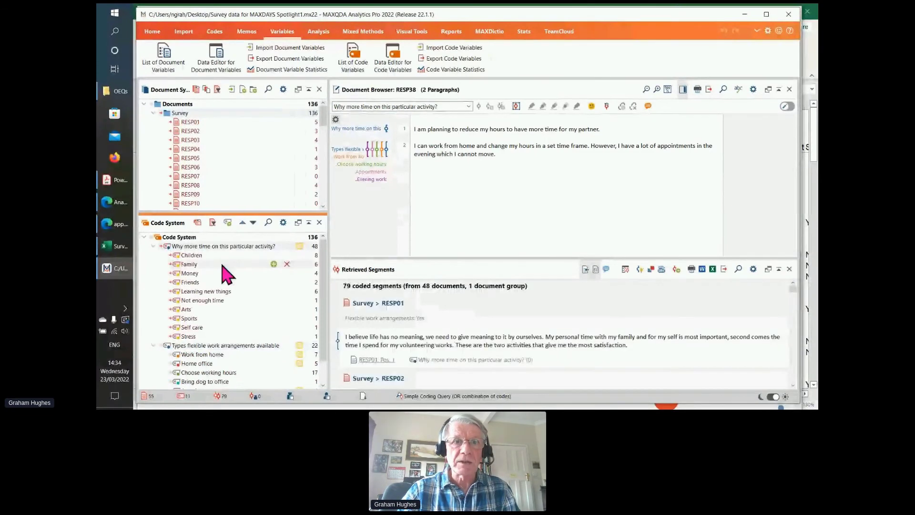
click(364, 32)
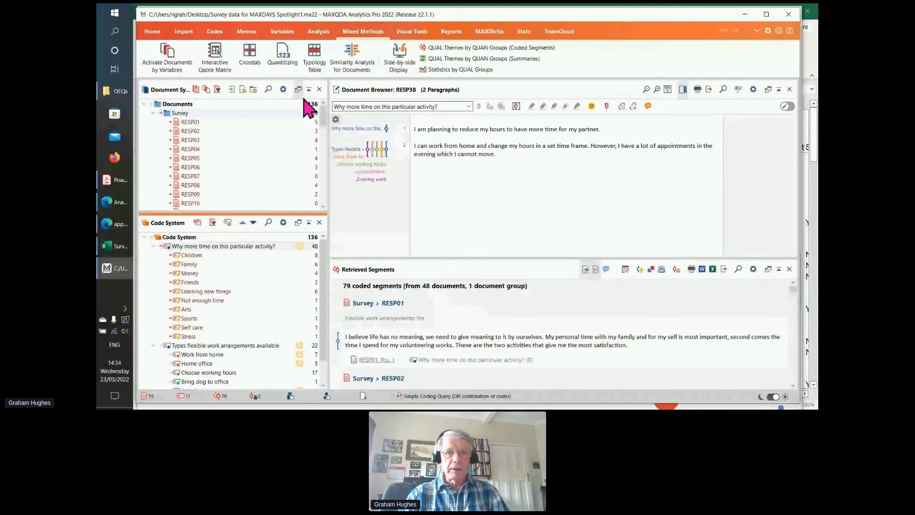
click(249, 55)
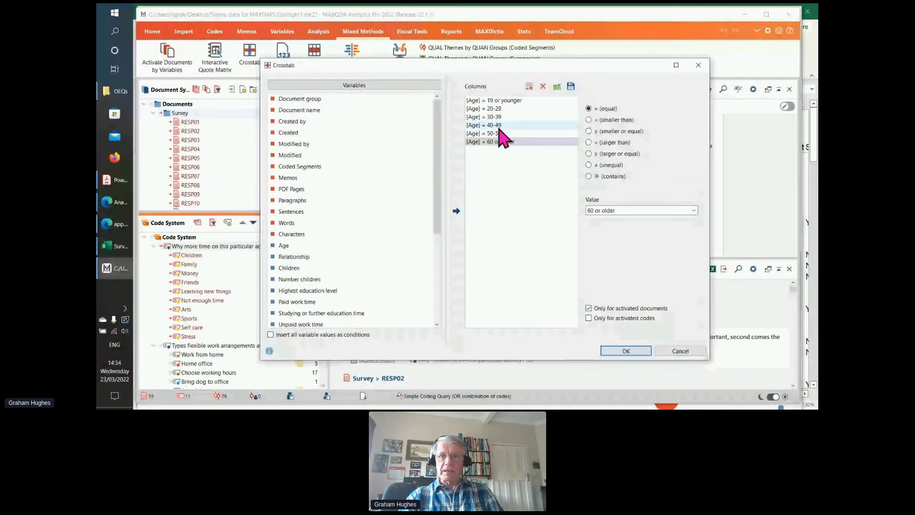
click(543, 86)
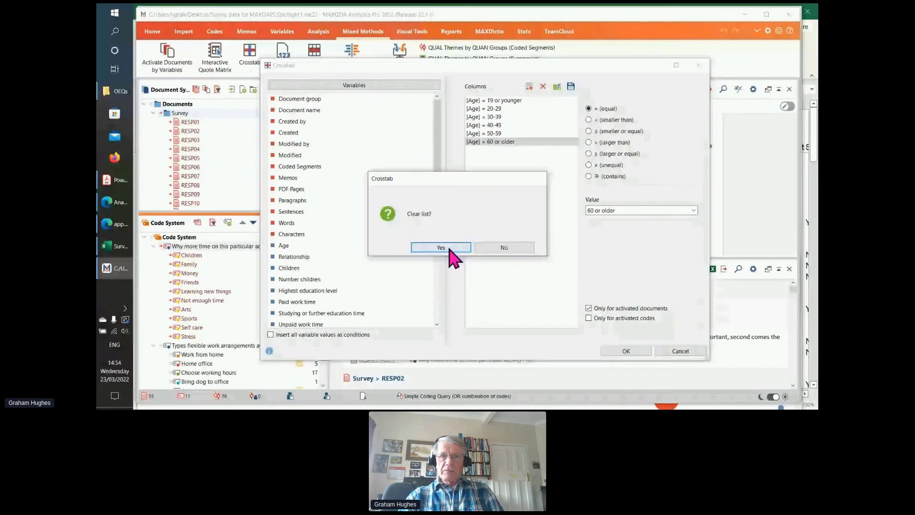
click(441, 248)
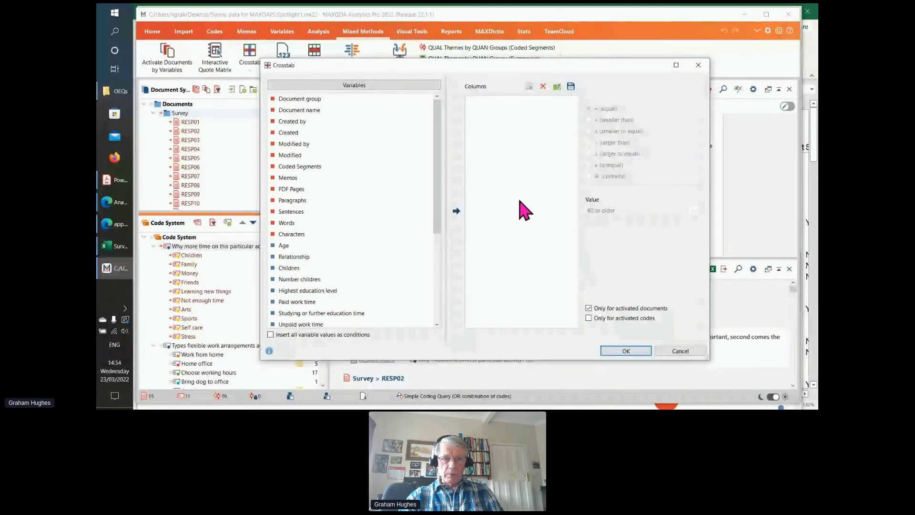
- Add every value of the Age variable as a crosstab column by inserting all variable values as conditions
click(270, 335)
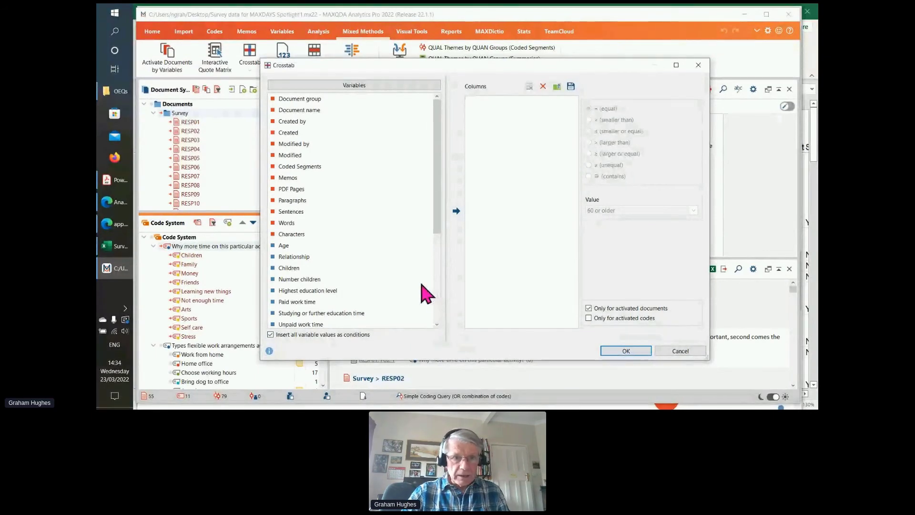
click(277, 247)
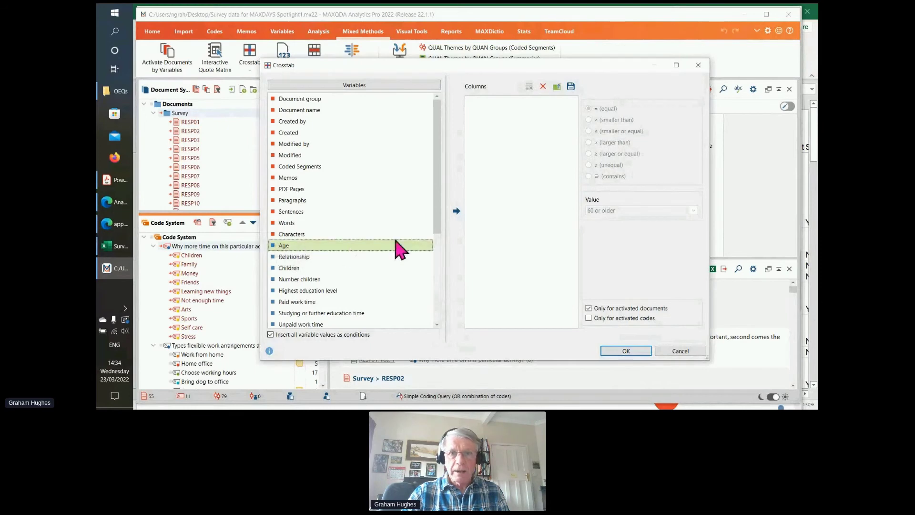
click(457, 211)
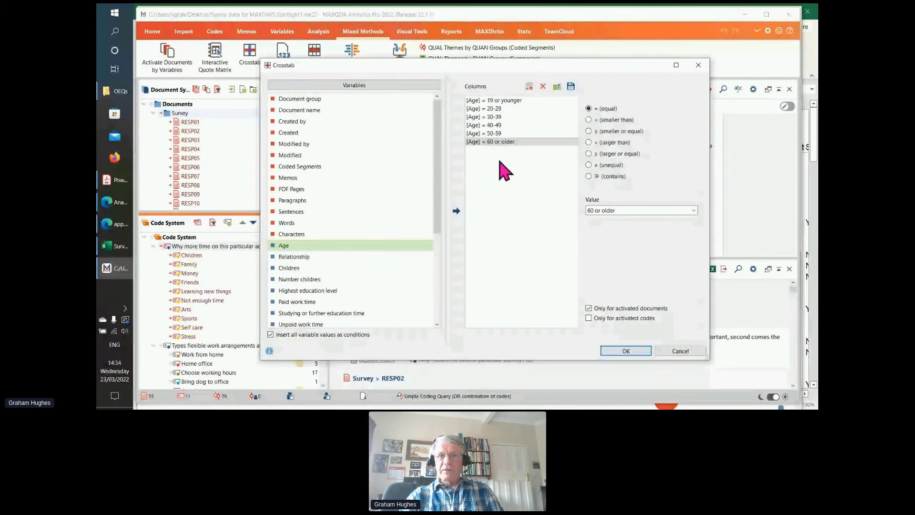
click(507, 142)
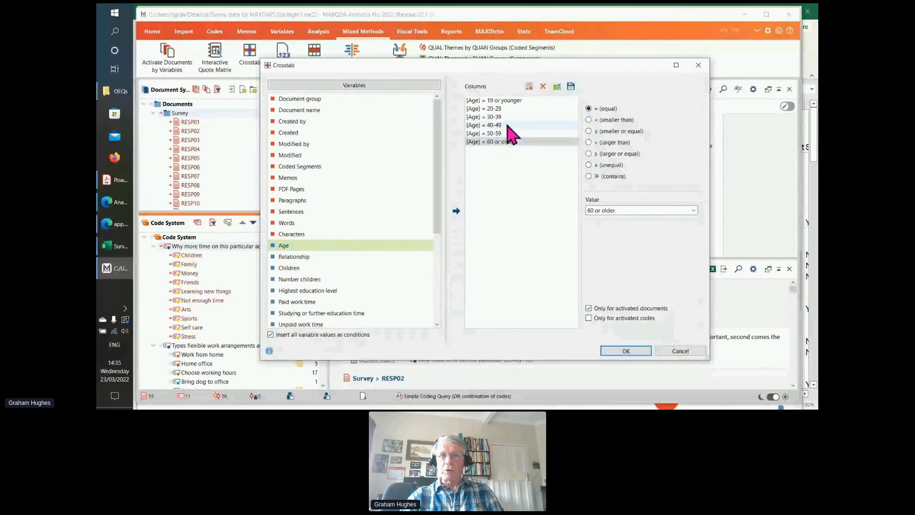
mouse_move(506, 117)
mouse_down()
mouse_move(512, 168)
mouse_move(497, 117)
mouse_up()
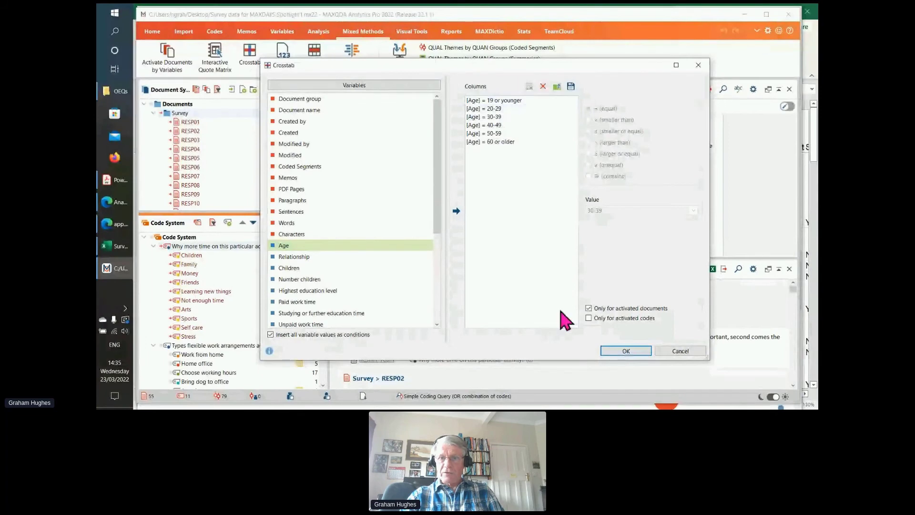
- Generate the crosstab for only activated documents and codes, enlarging its window and code column to fit the full names
click(589, 319)
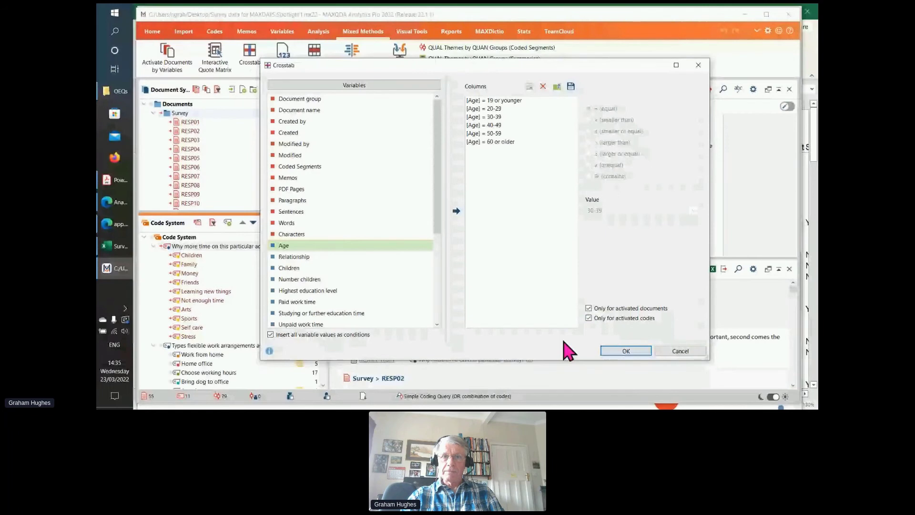
click(620, 351)
drag(596, 262, 697, 343)
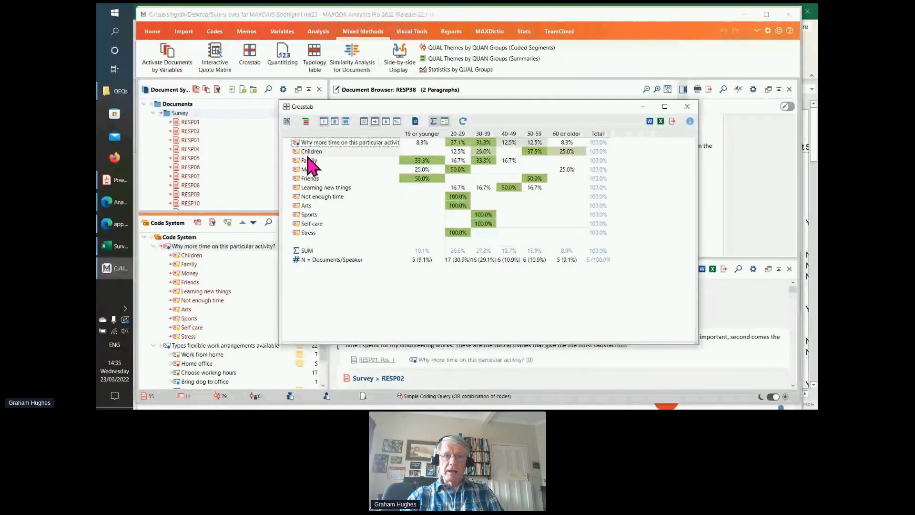
drag(399, 140, 414, 140)
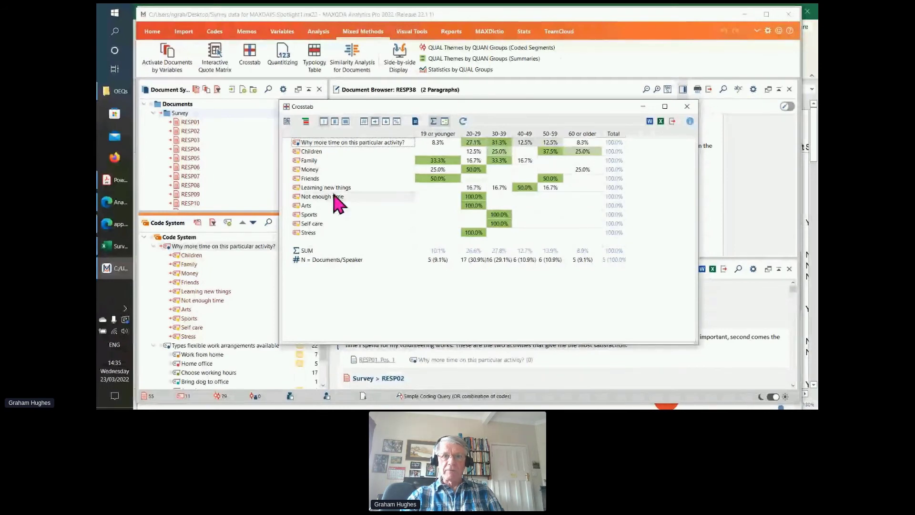
- Compare the crosstab's absolute counts, column percentages and row percentages without highlighting, and finish on absolute counts with cell highlighting on
click(439, 137)
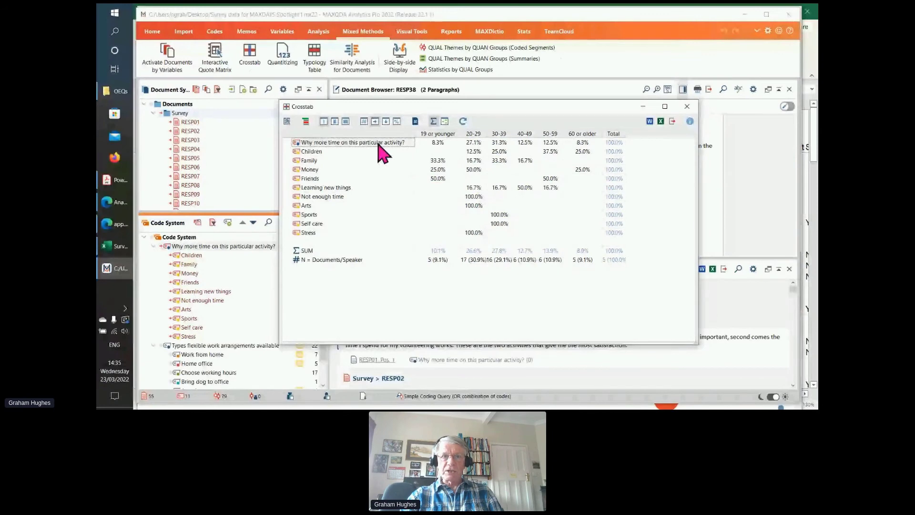
click(364, 122)
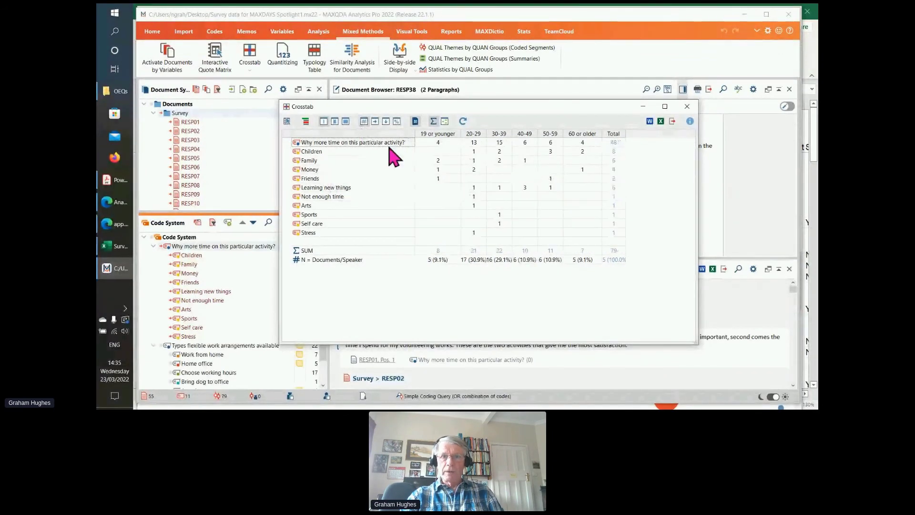
click(385, 122)
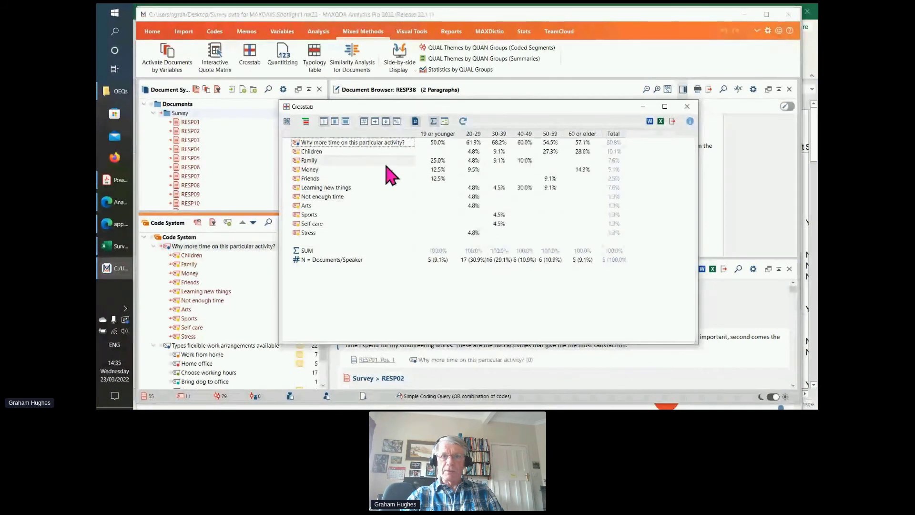
click(375, 122)
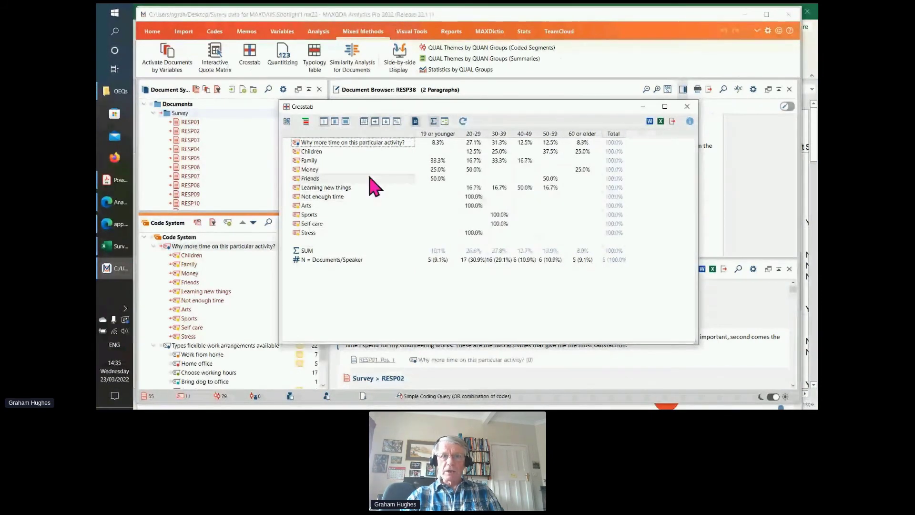
click(375, 122)
click(445, 121)
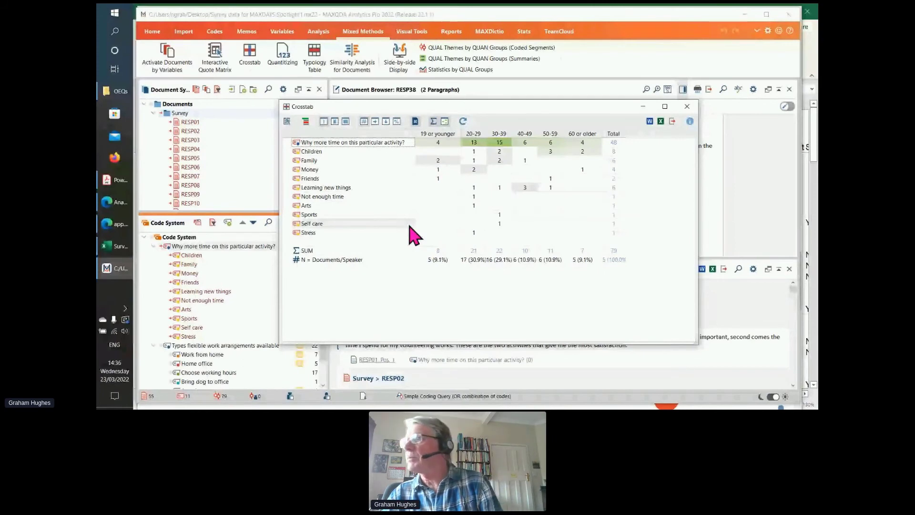
- Close the crosstab and reset all code activations in the code system
click(686, 106)
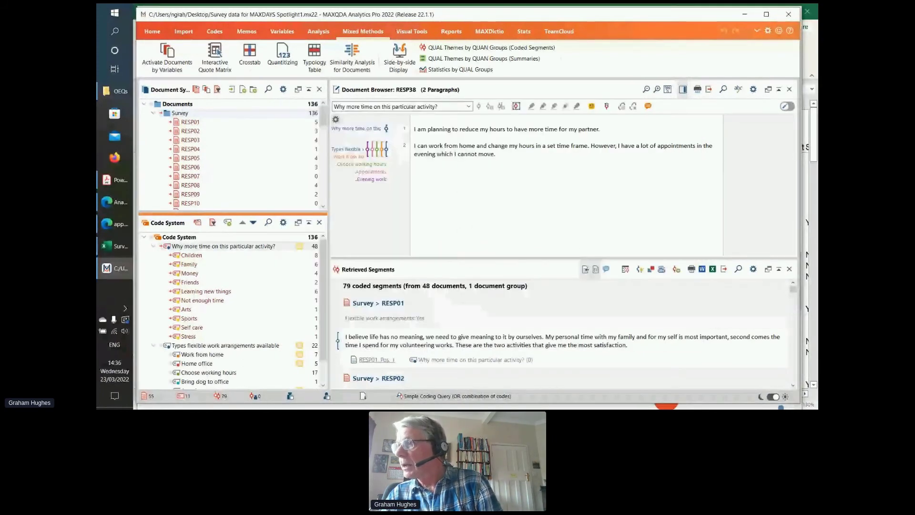
key(alt+Tab)
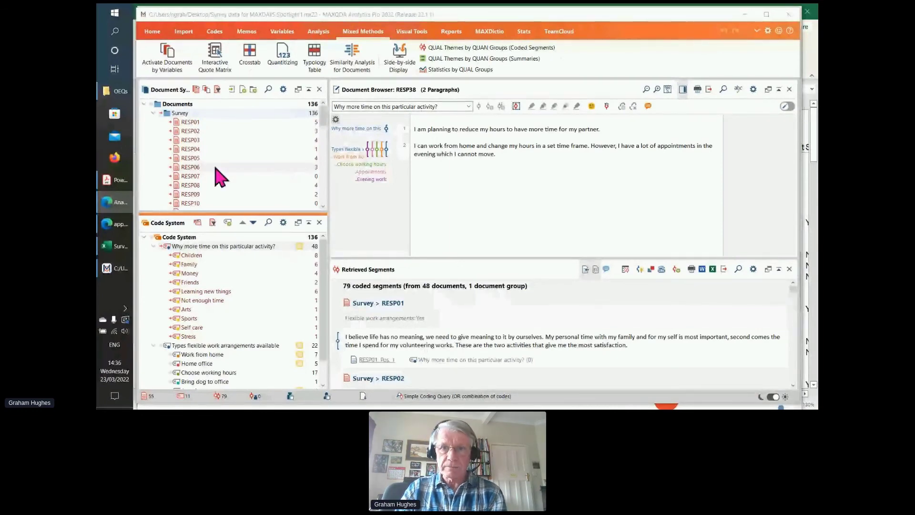
click(197, 223)
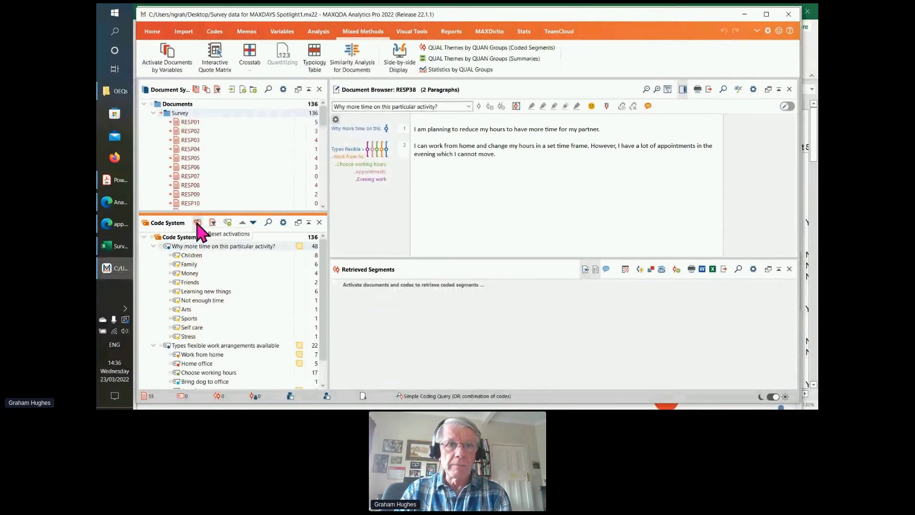
- Open Categorize Survey Data for the code "Why more time on this particular activity?", limited to activated documents
click(318, 31)
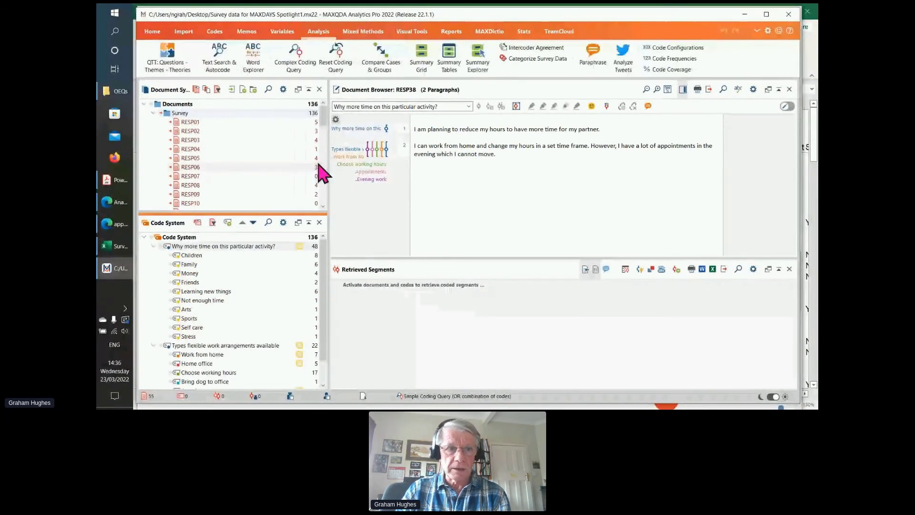
click(533, 59)
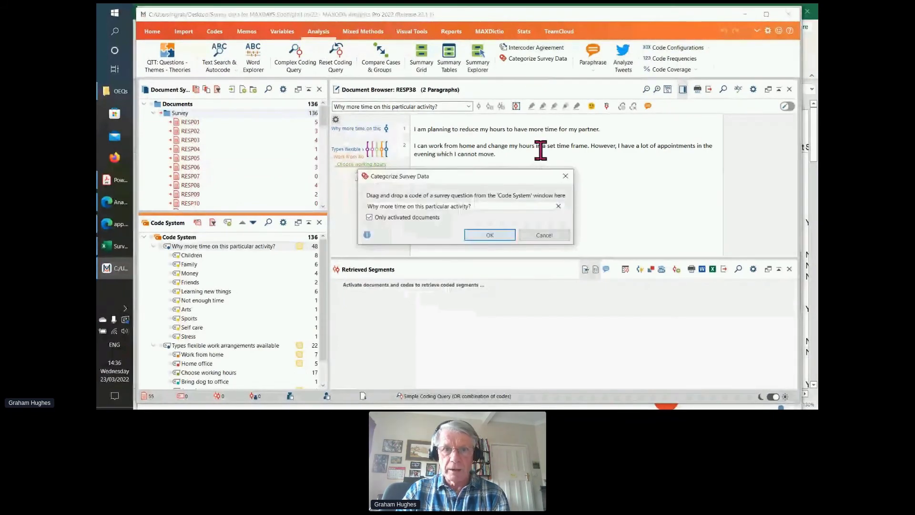
click(491, 235)
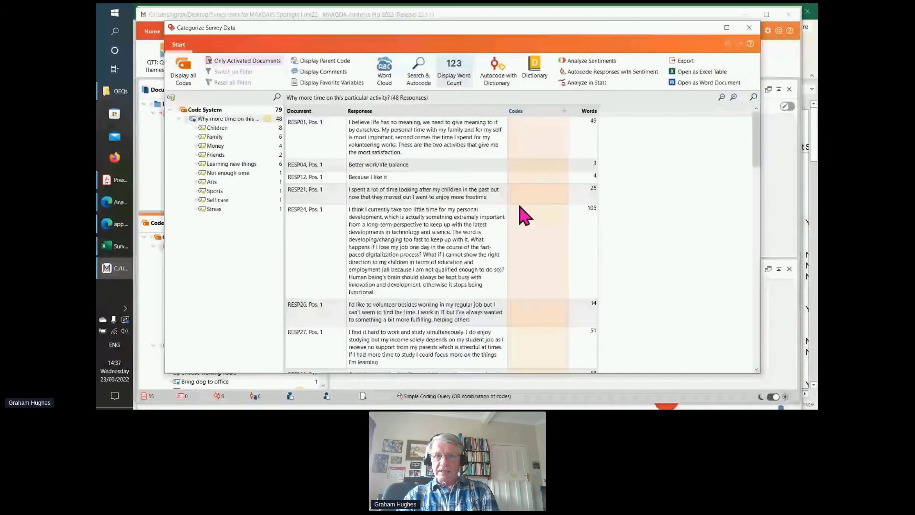
- Review the sentiment analysis options without running it, and examine the search items of the family category in the OEQs activities dictionary
click(590, 61)
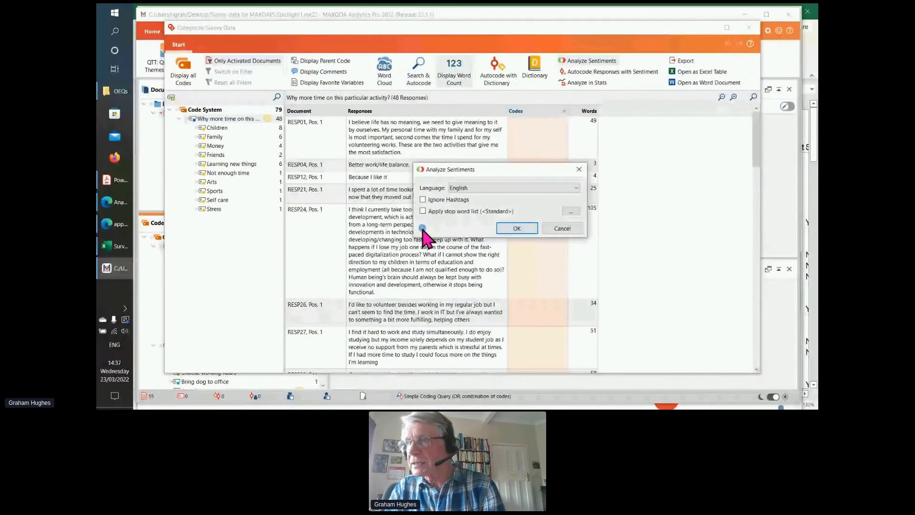
click(563, 228)
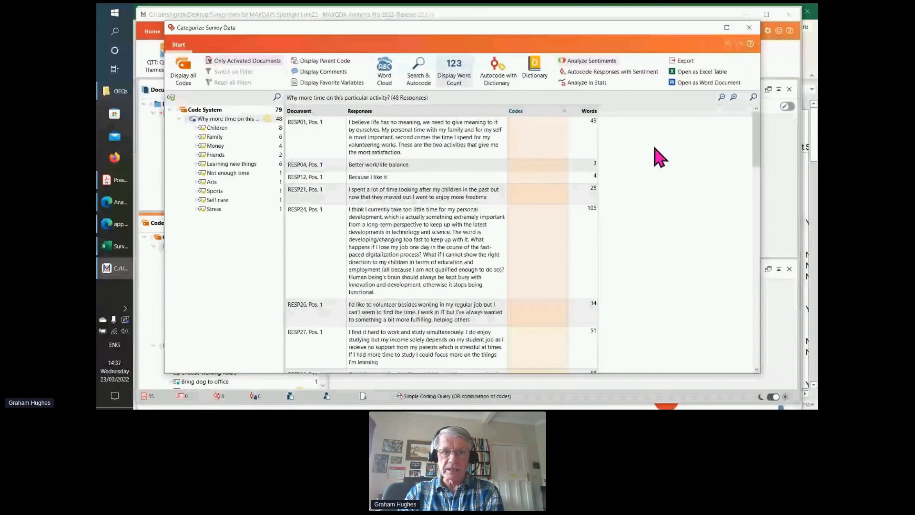
click(539, 74)
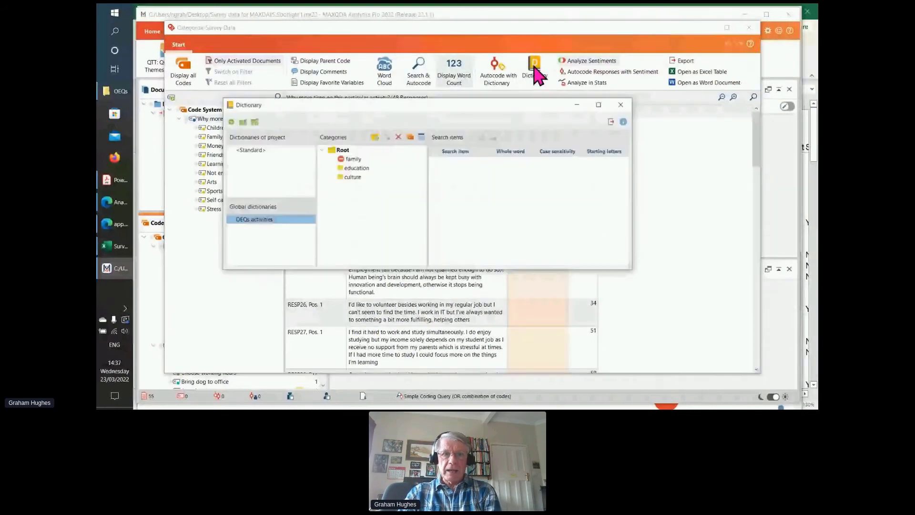
click(349, 159)
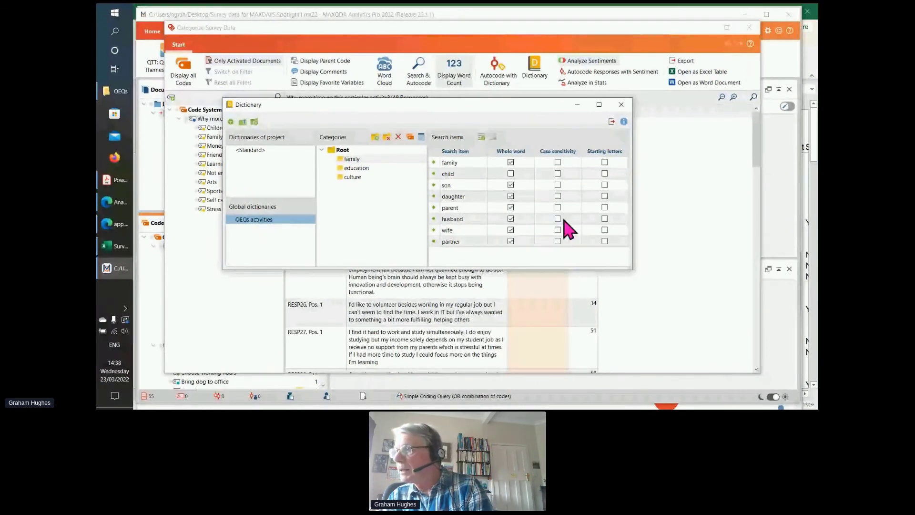
click(621, 104)
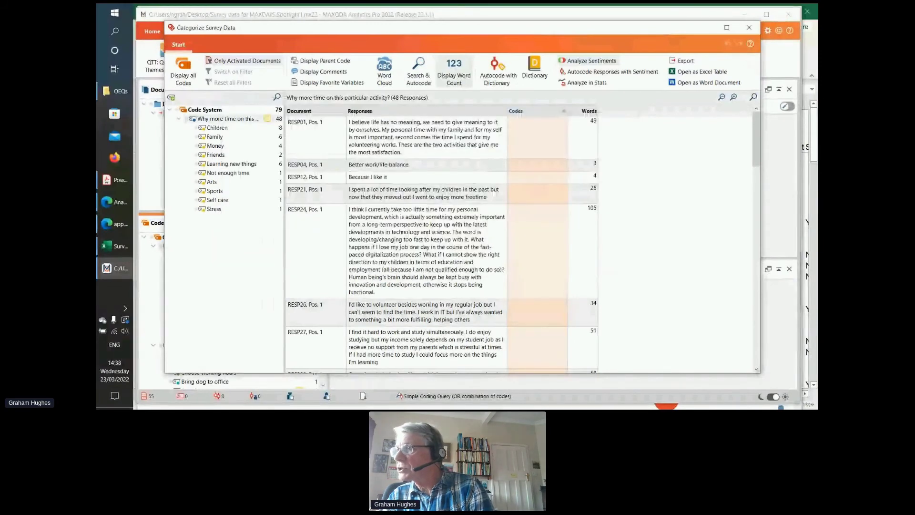
- Switch to Adobe Acrobat Reader to review the slides on analysis goals and the range of methods for OEQs, and return to MAXQDA
key(alt+Tab)
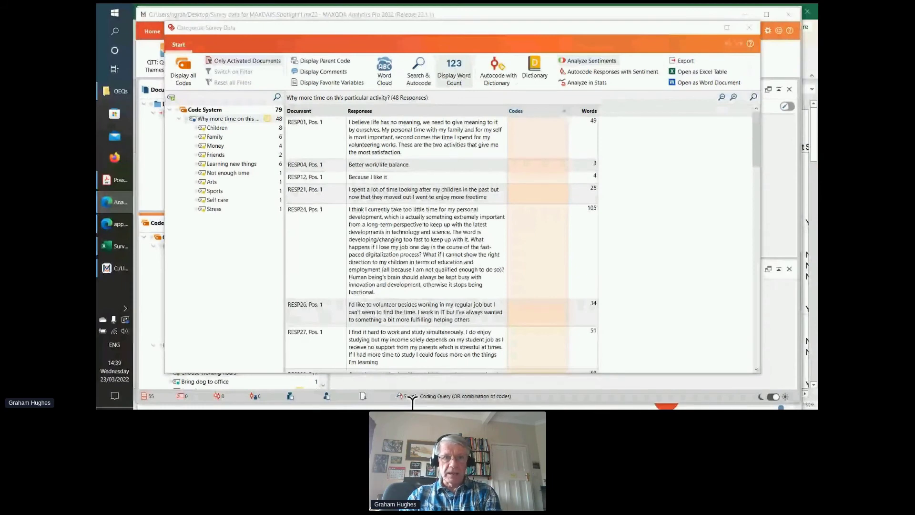
key(alt+Tab)
scroll(331, 232, up, 3)
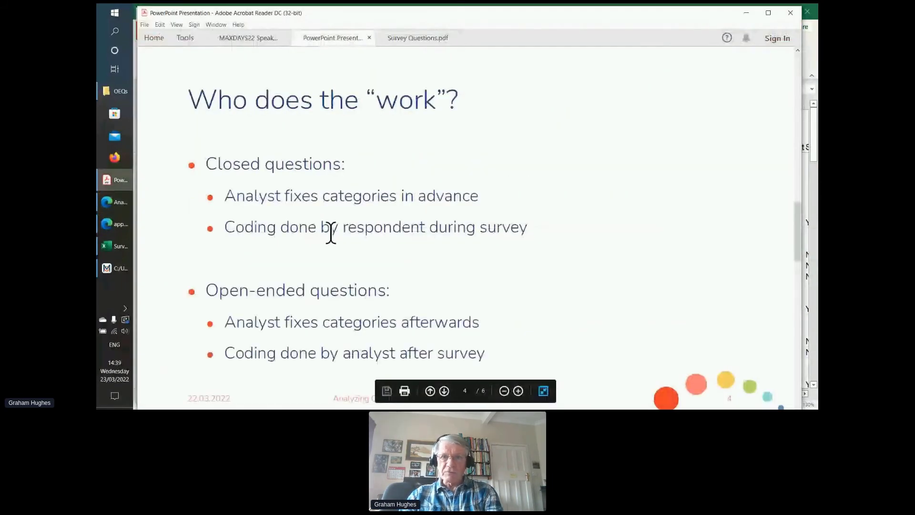
scroll(332, 232, up, 3)
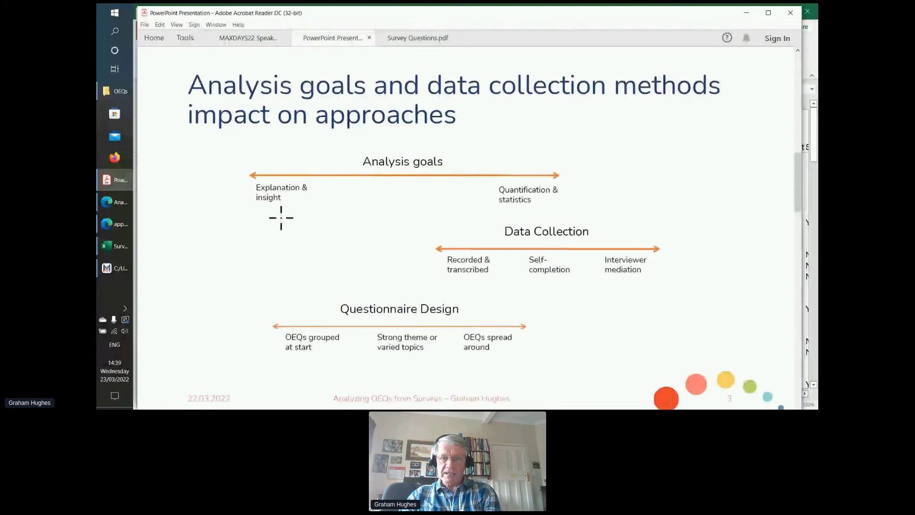
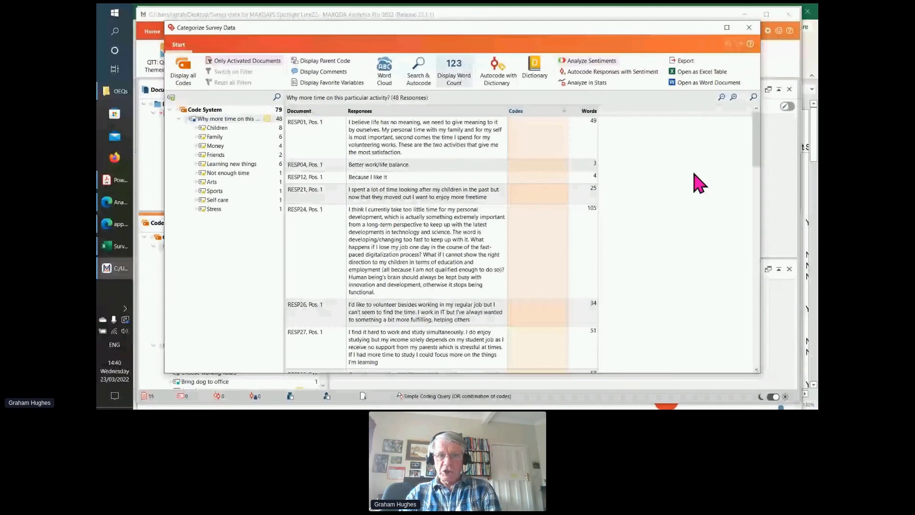
click(115, 180)
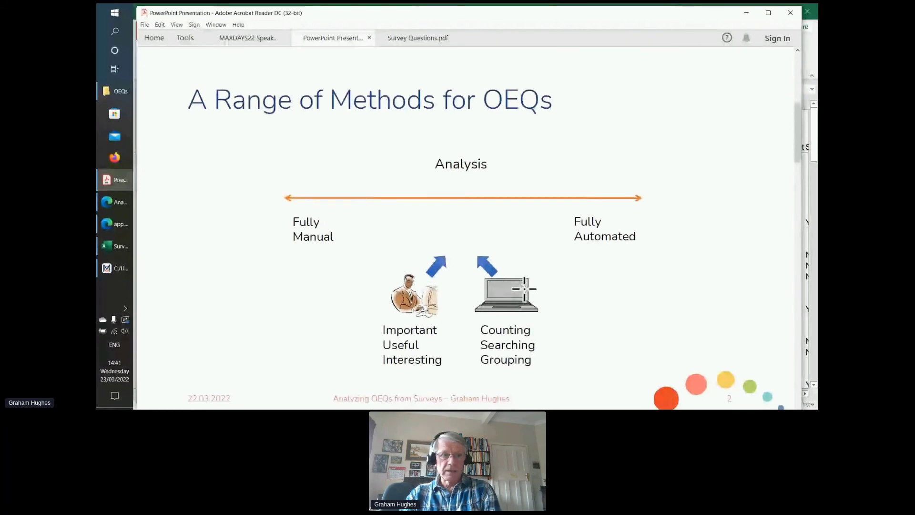
click(110, 272)
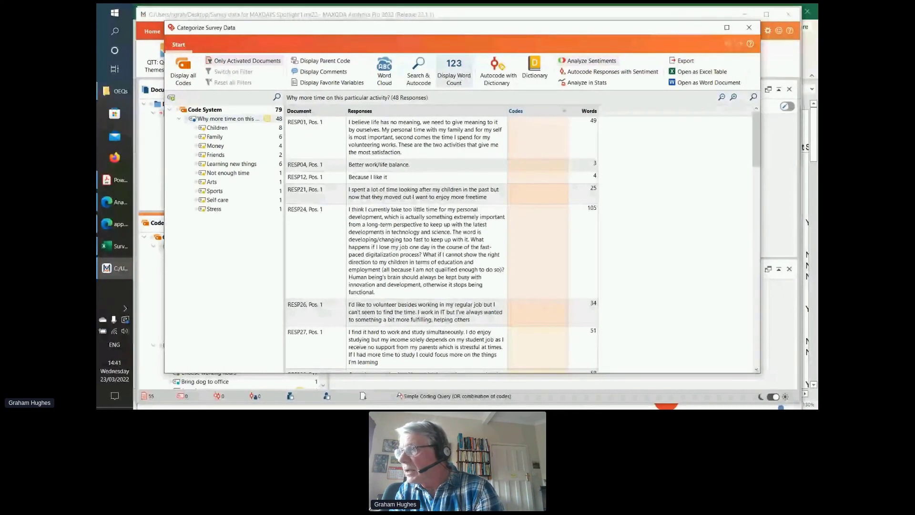
key(alt+Tab)
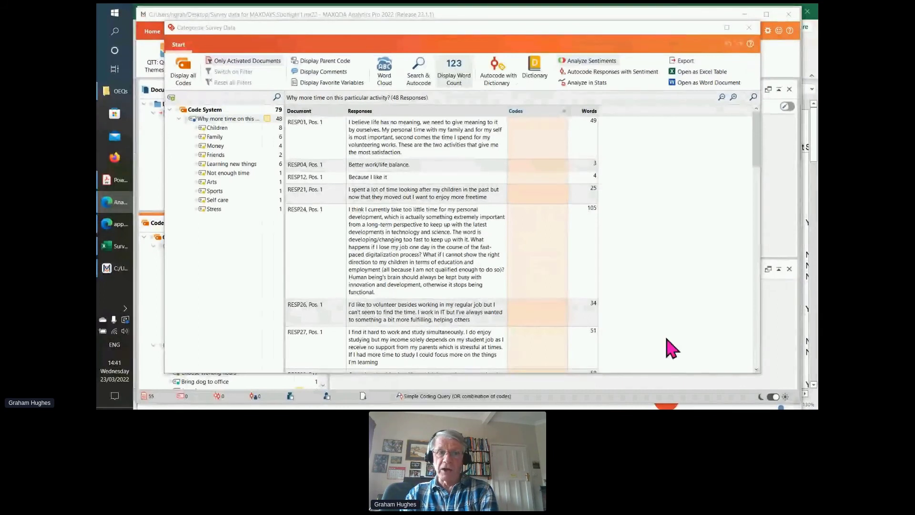
- Search the listed survey responses for "child", clear the search result and close the categorization window
mouse_move(215, 132)
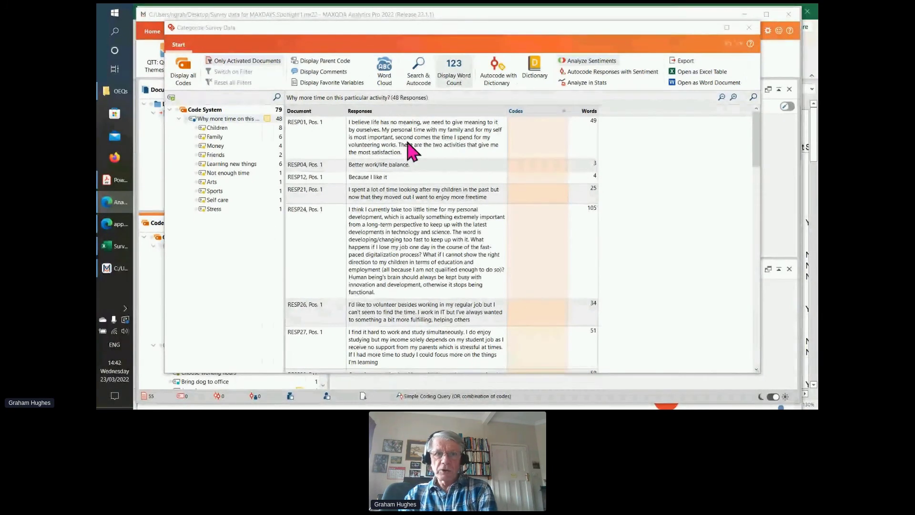
click(421, 74)
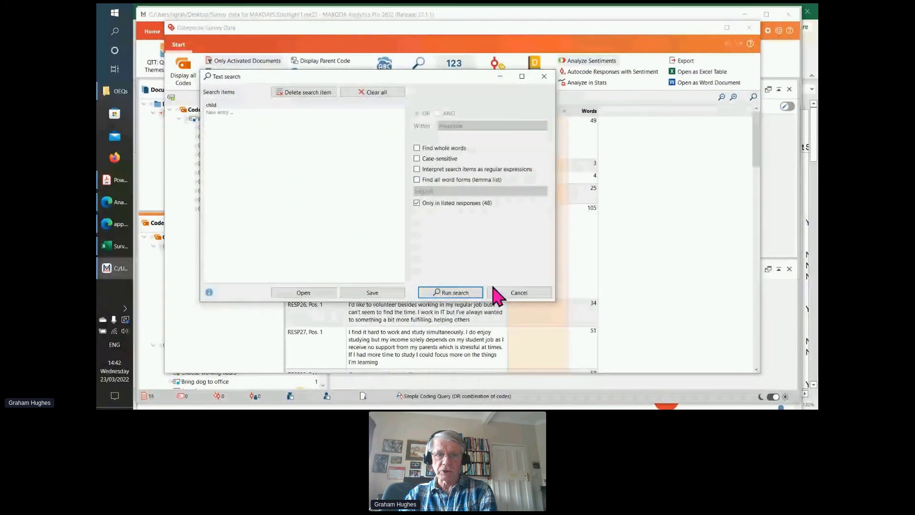
click(469, 292)
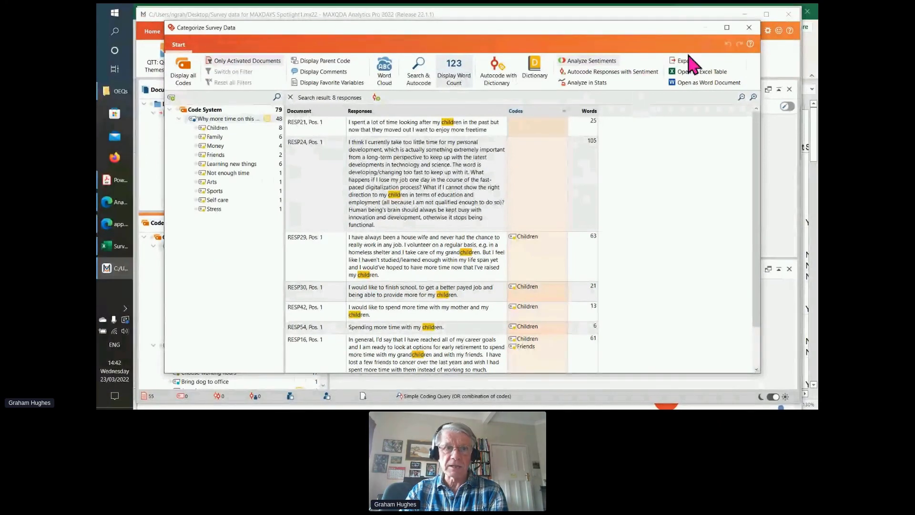
click(290, 97)
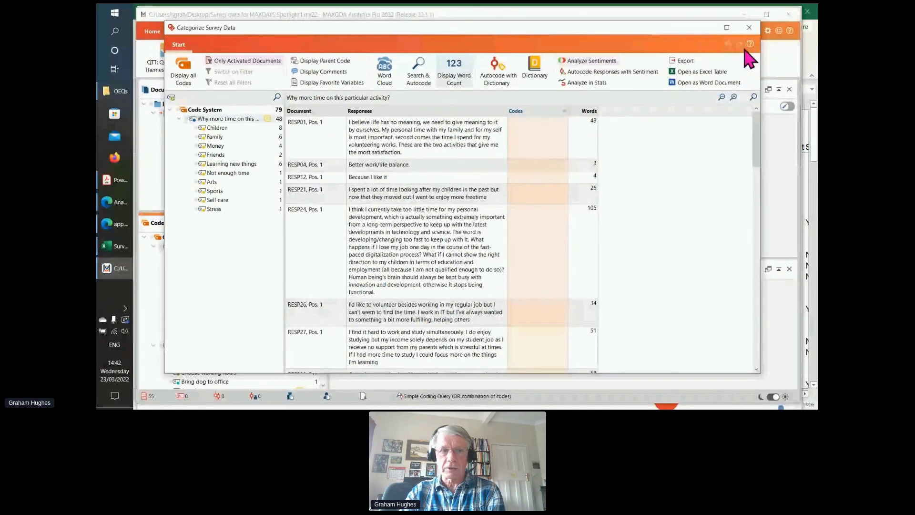
click(749, 28)
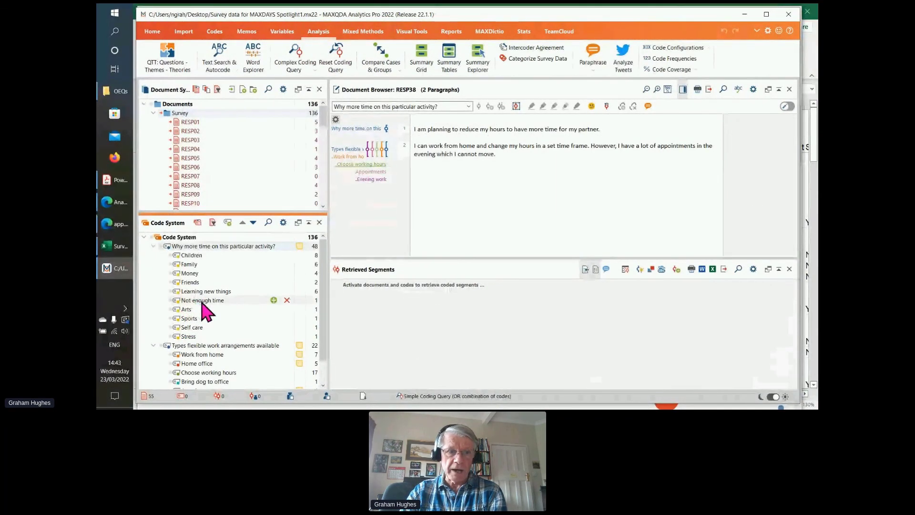
- Try to move the coded segments of the "Not enough time" code into the "Learning new things" code
right_click(201, 301)
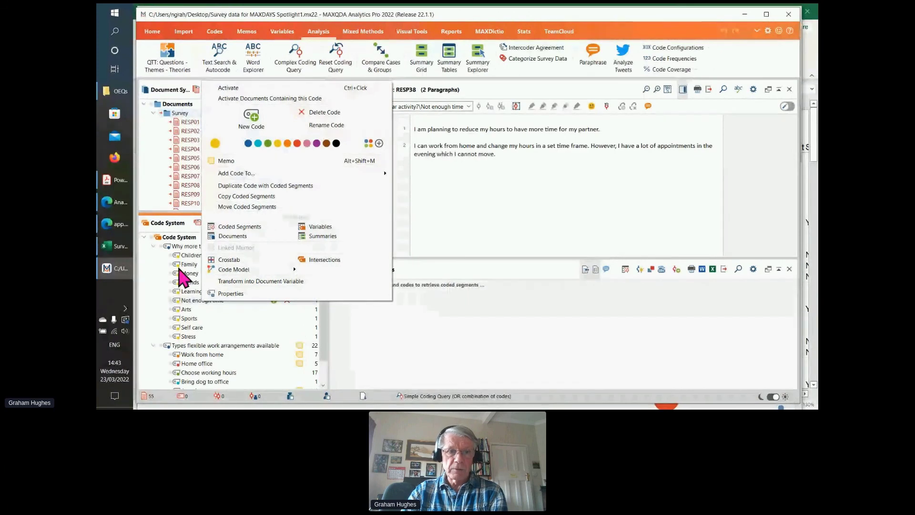
click(257, 207)
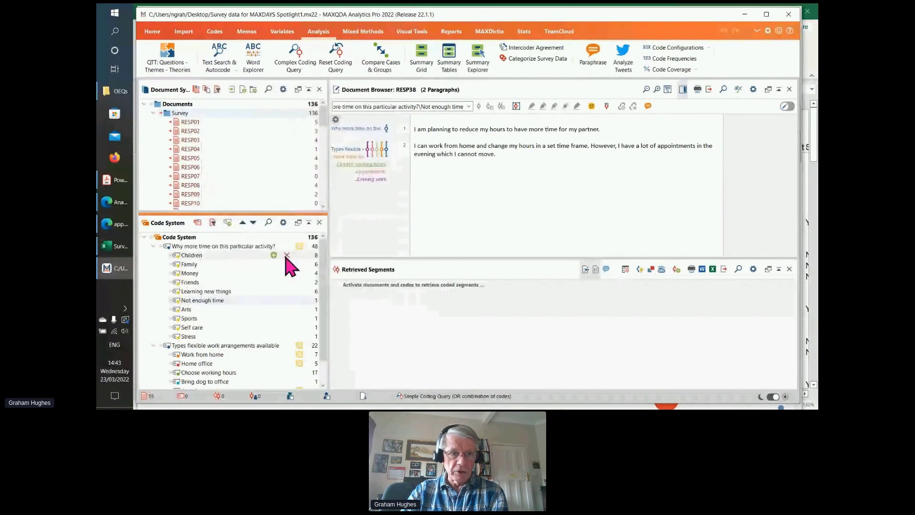
right_click(201, 292)
mouse_move(266, 266)
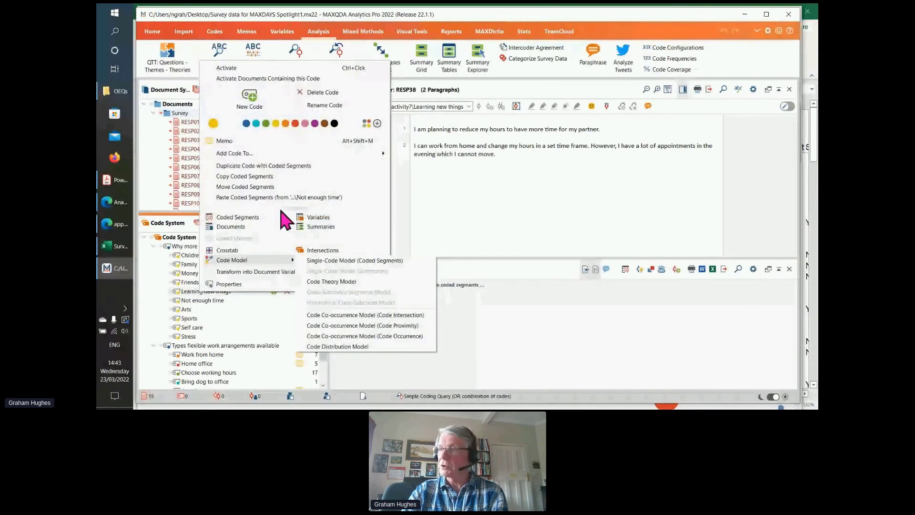
click(310, 199)
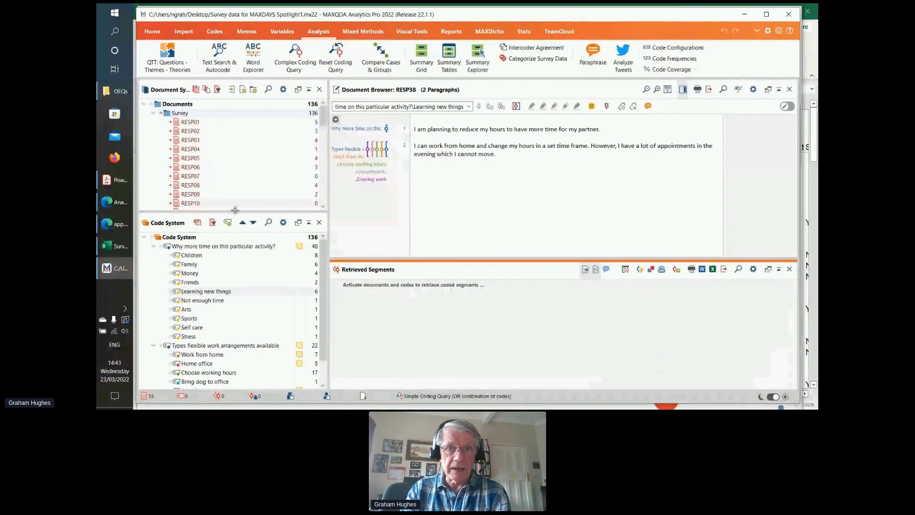
- Reopen Categorize Survey Data for "Why more time on this particular activity?" and create a word cloud of its answers
click(519, 59)
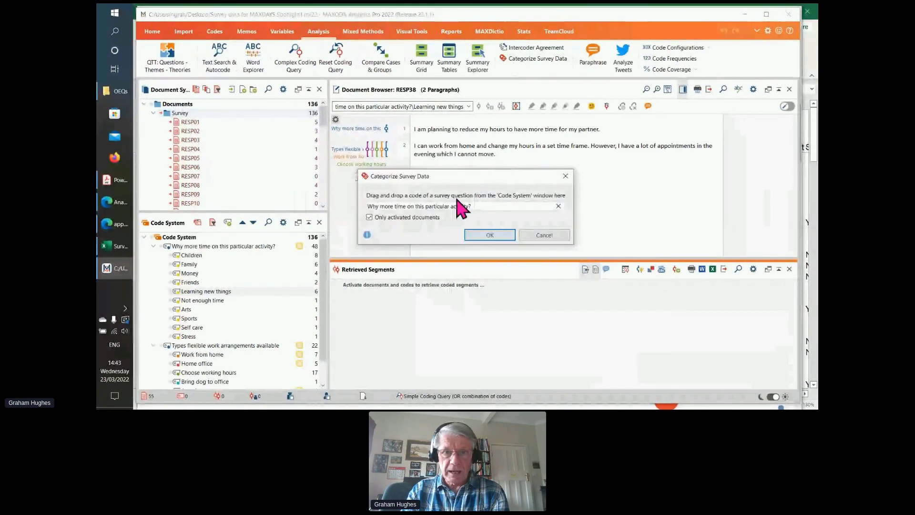
click(488, 236)
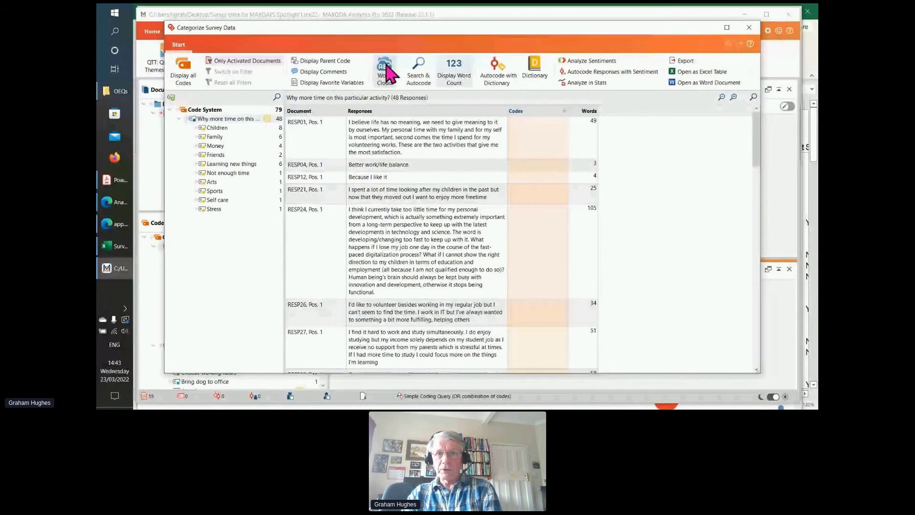
click(385, 71)
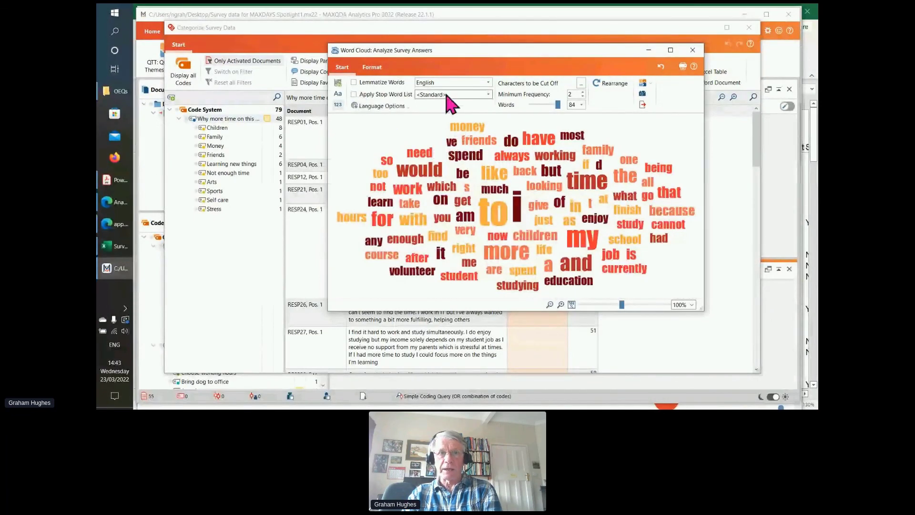
- Enable the stop word list for the word cloud, rearrange the words with <Standard>, and select the list "Stop words for word cloud"
click(353, 95)
click(488, 95)
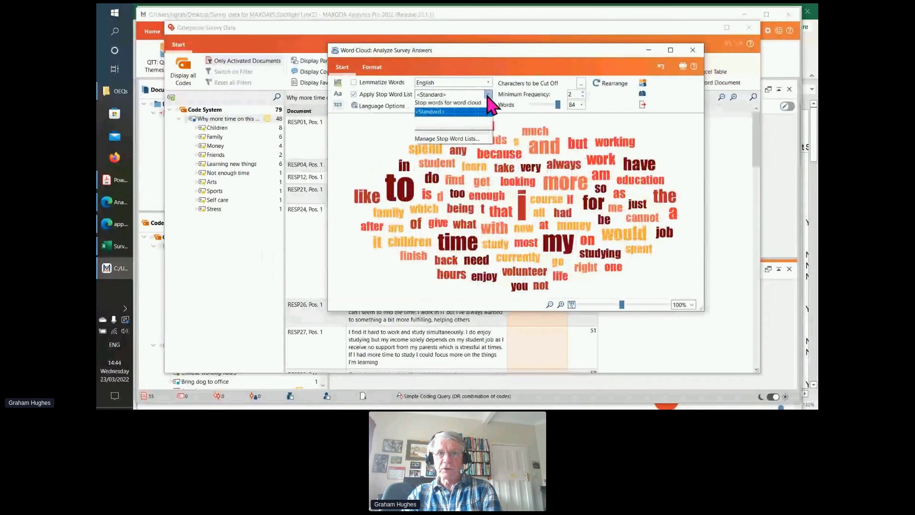
click(460, 113)
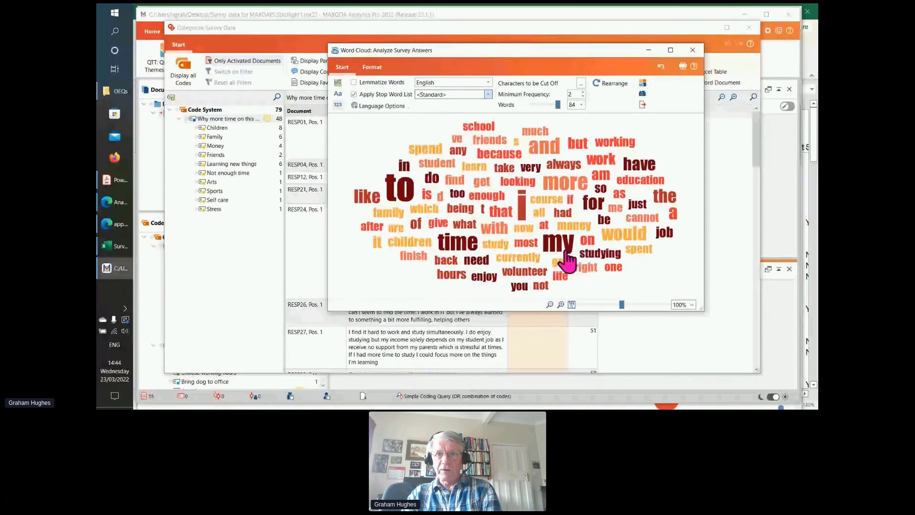
click(612, 84)
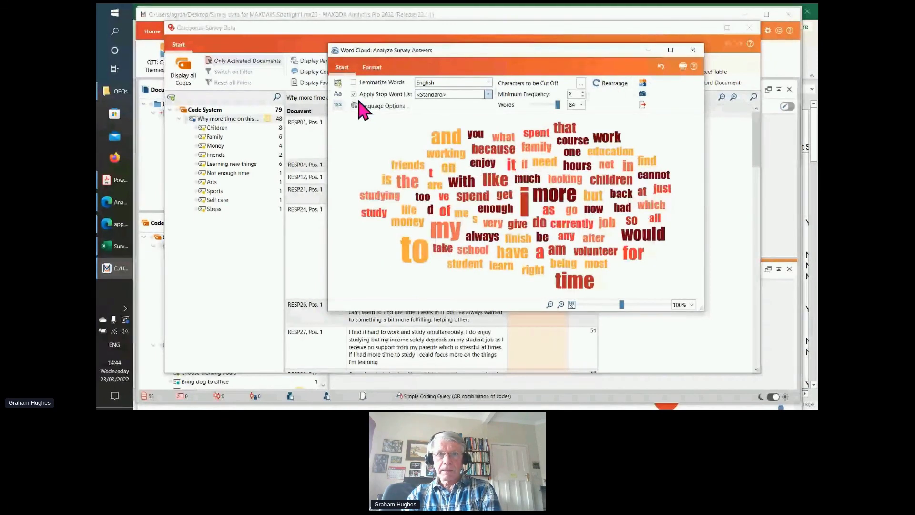
click(488, 95)
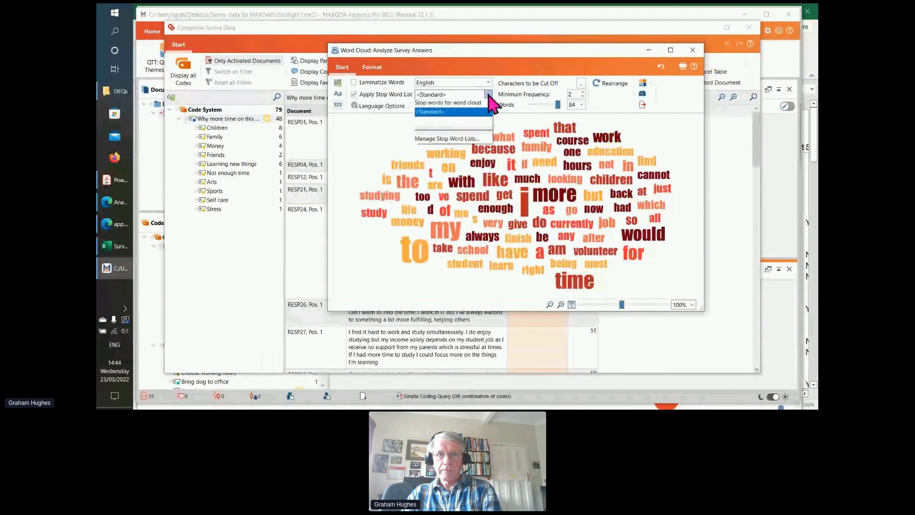
click(470, 103)
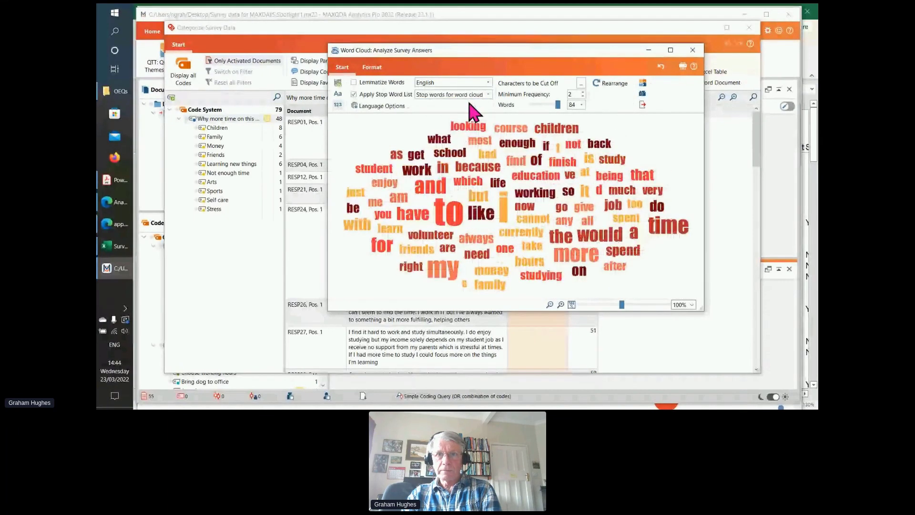
- Rearrange the word cloud, add the word "i" to the "Stop words for word cloud" list, and rearrange the words again
click(611, 84)
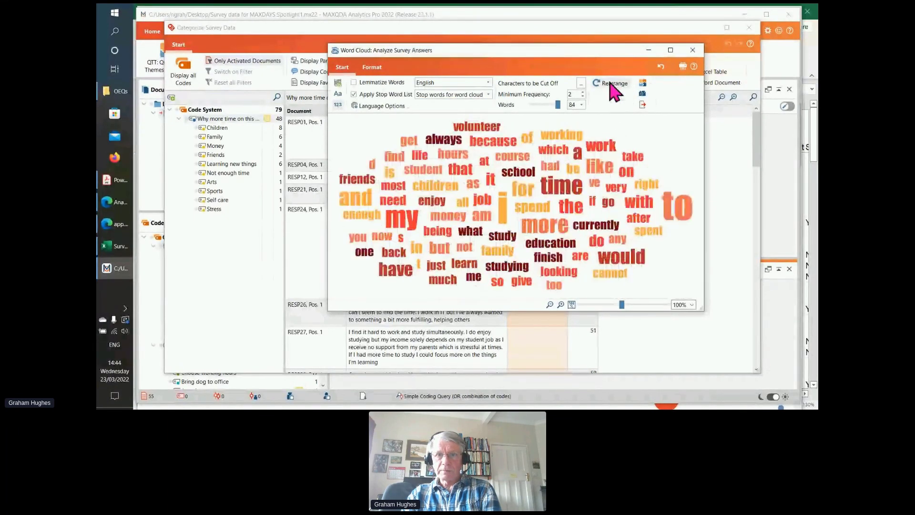
mouse_move(528, 238)
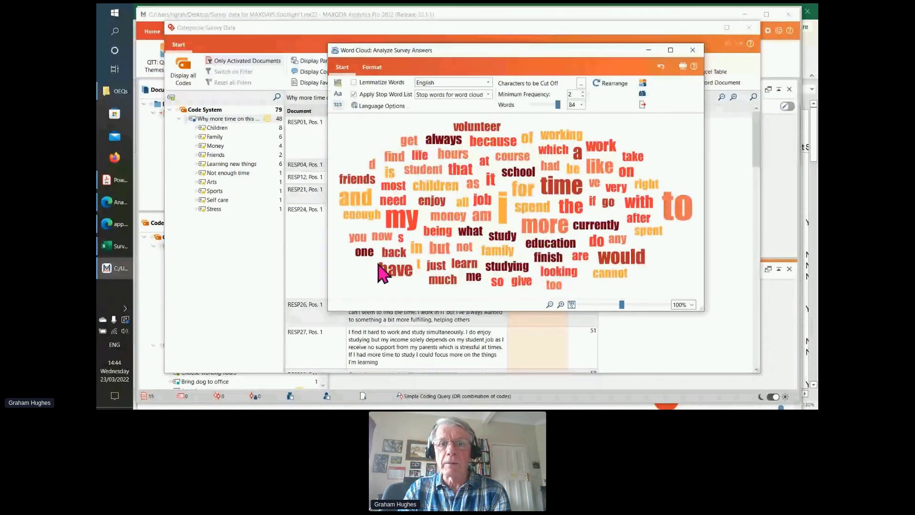
right_click(503, 211)
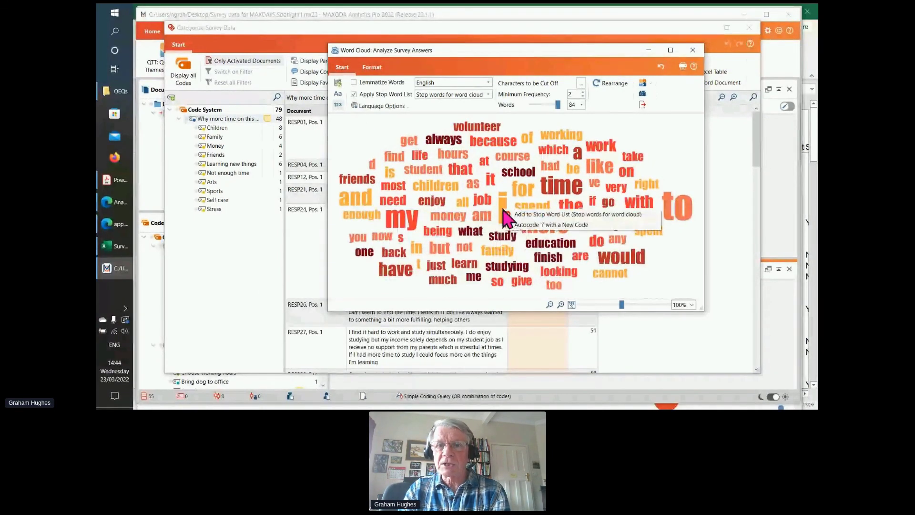
click(552, 215)
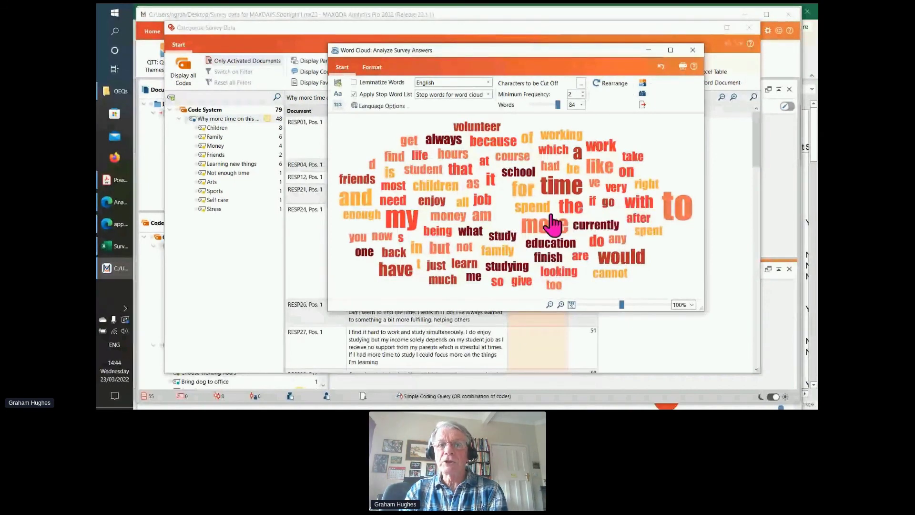
click(614, 85)
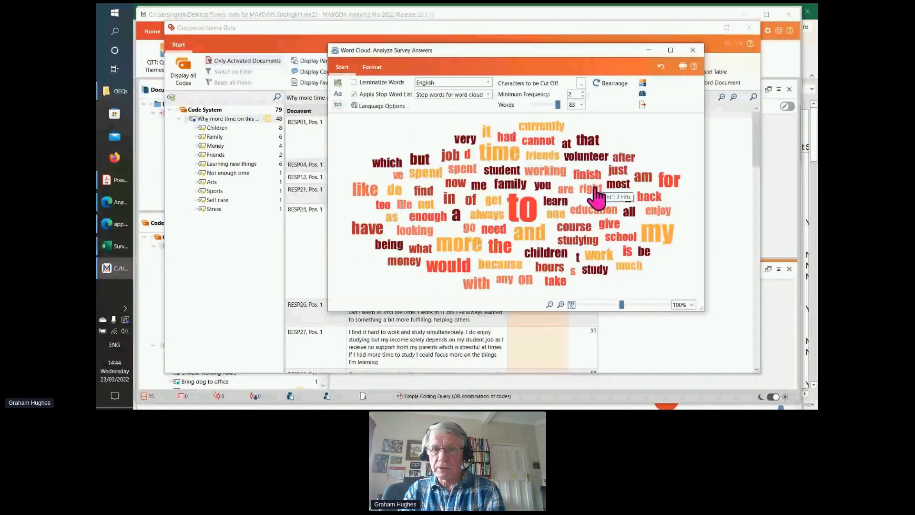
- Add the word "to" to the "Stop words for word cloud" list and rearrange the remaining words
right_click(526, 213)
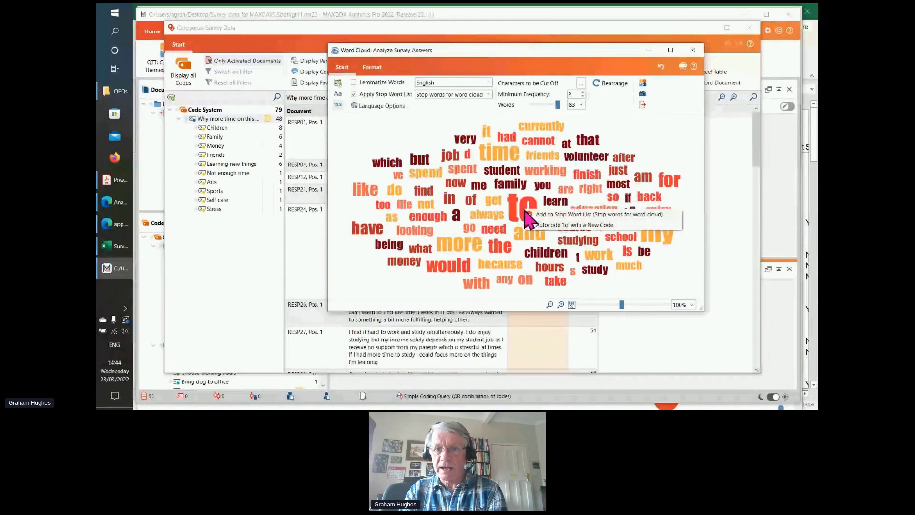
click(569, 214)
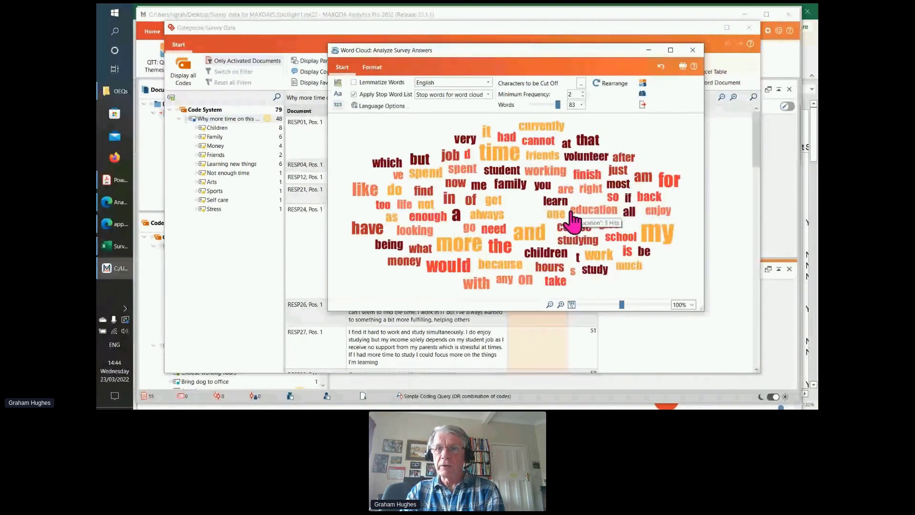
click(612, 84)
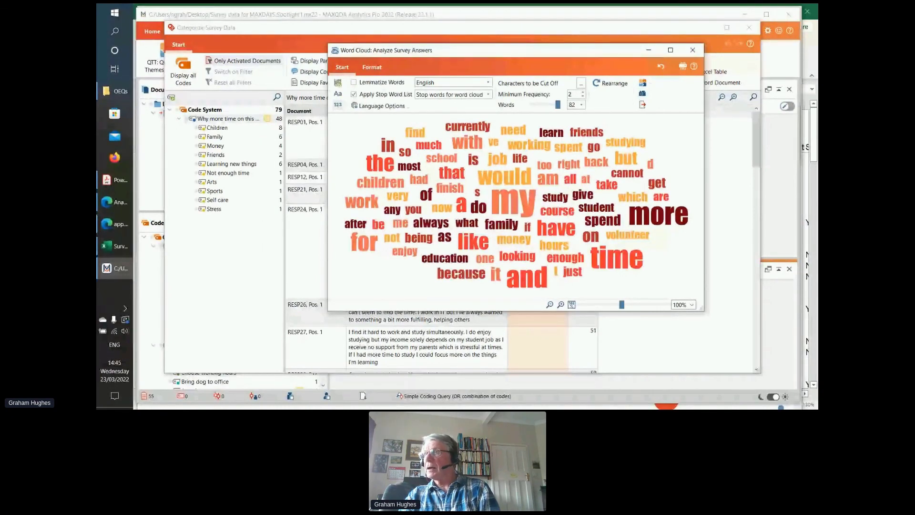
key(alt+Tab)
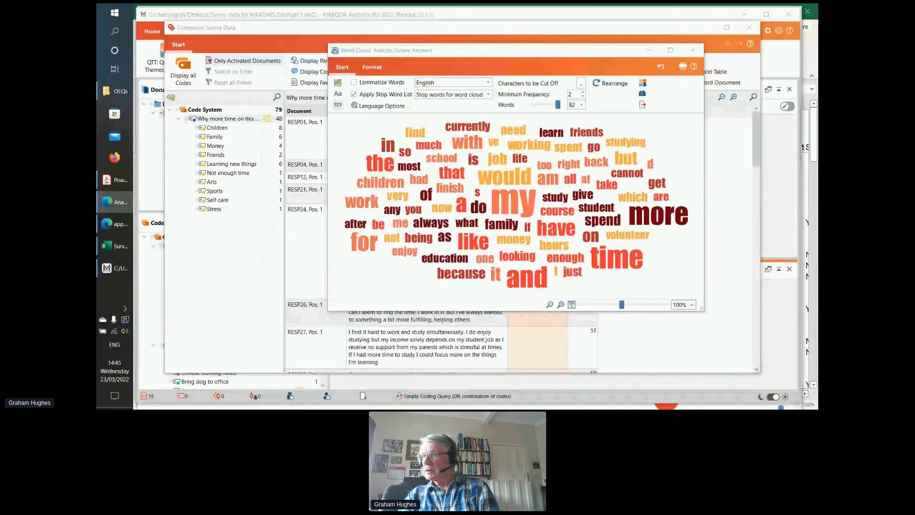
key(alt+Tab)
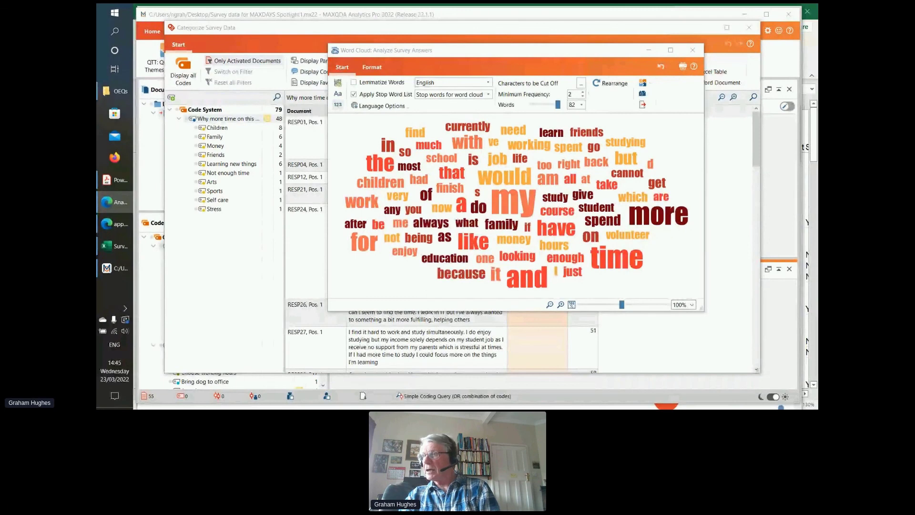
key(alt+Tab)
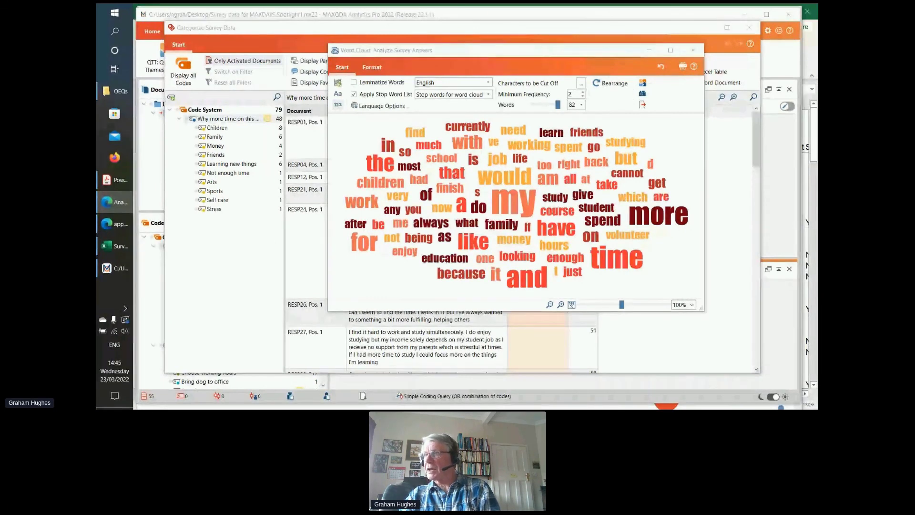